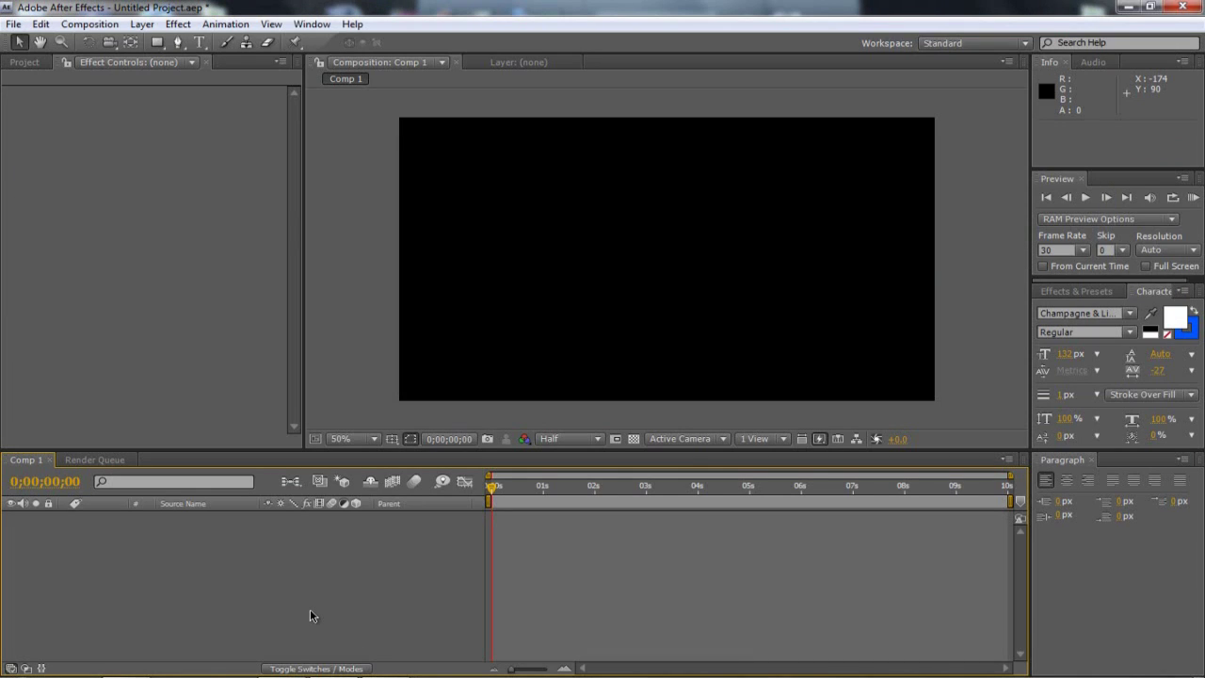
Import the Flourish_10.mov movie from the Desktop into the project, skipping the unimportable archive.
left_click(23, 63)
left_click(15, 24)
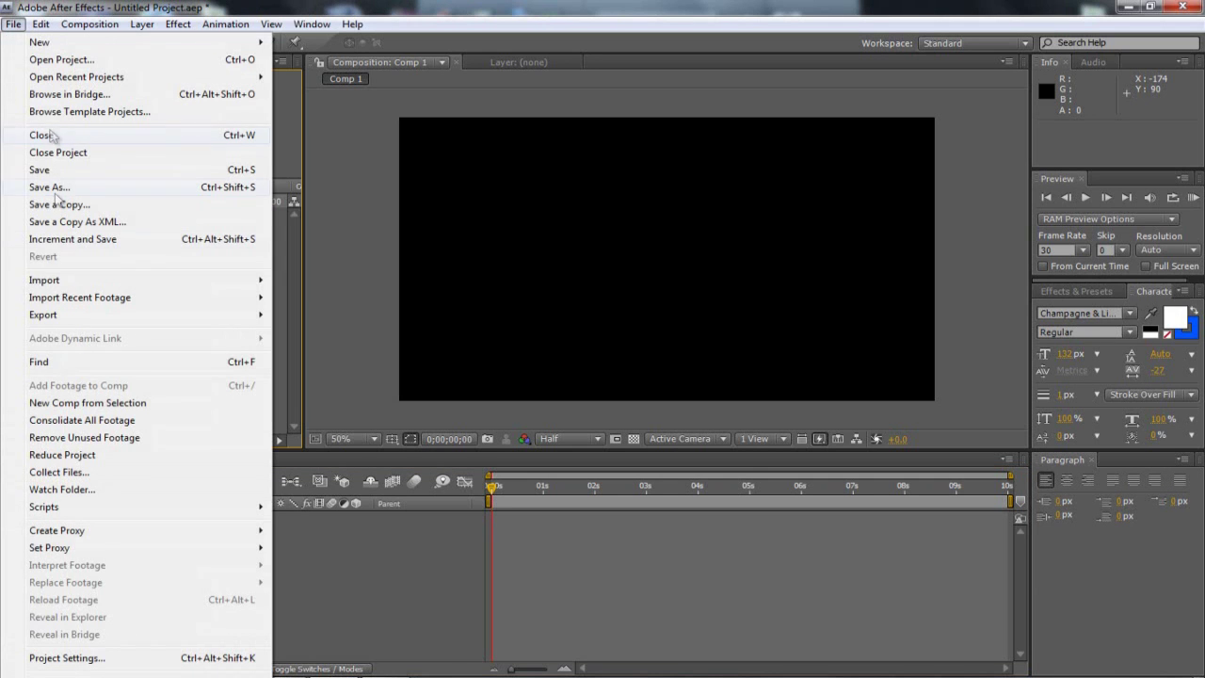
mouse_move(43, 277)
left_click(330, 279)
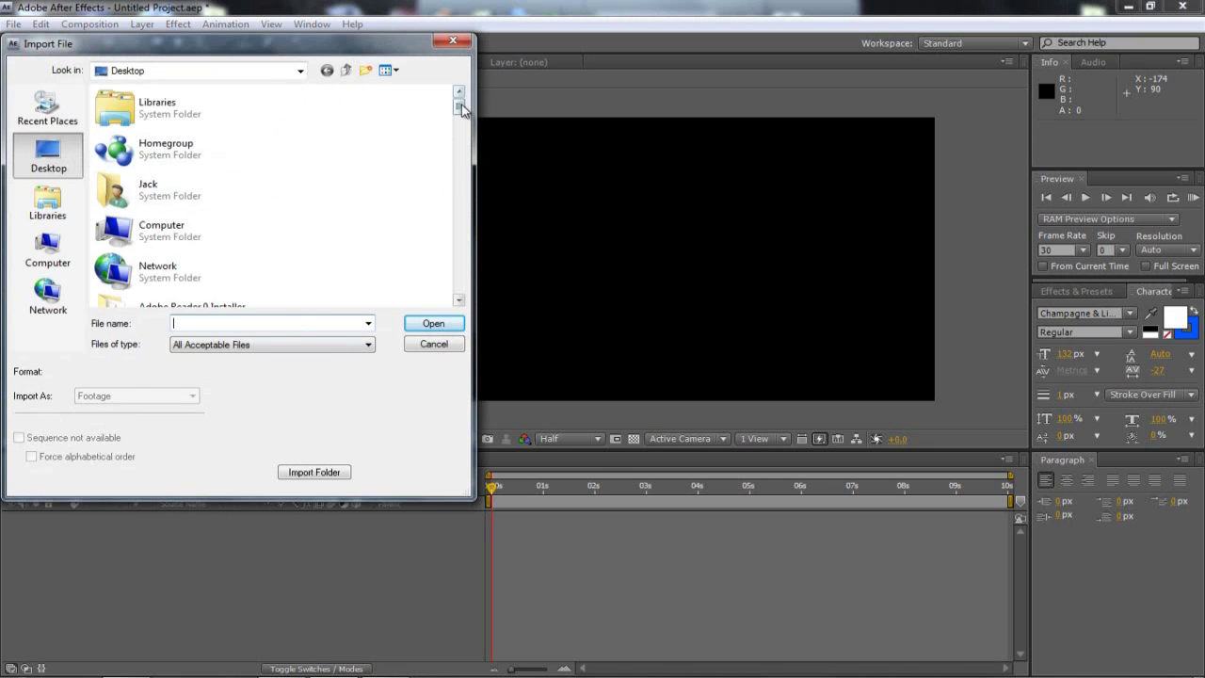
left_click_drag(459, 106, 458, 122)
left_click(36, 216)
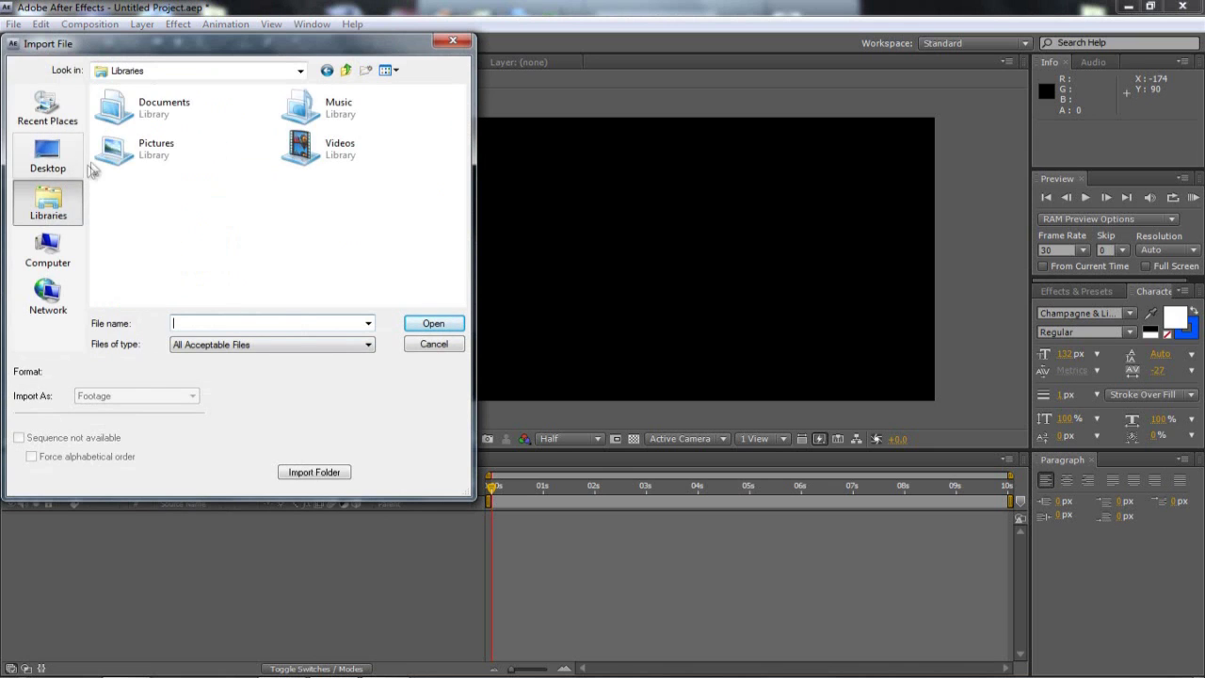
left_click(48, 156)
left_click_drag(459, 99, 463, 250)
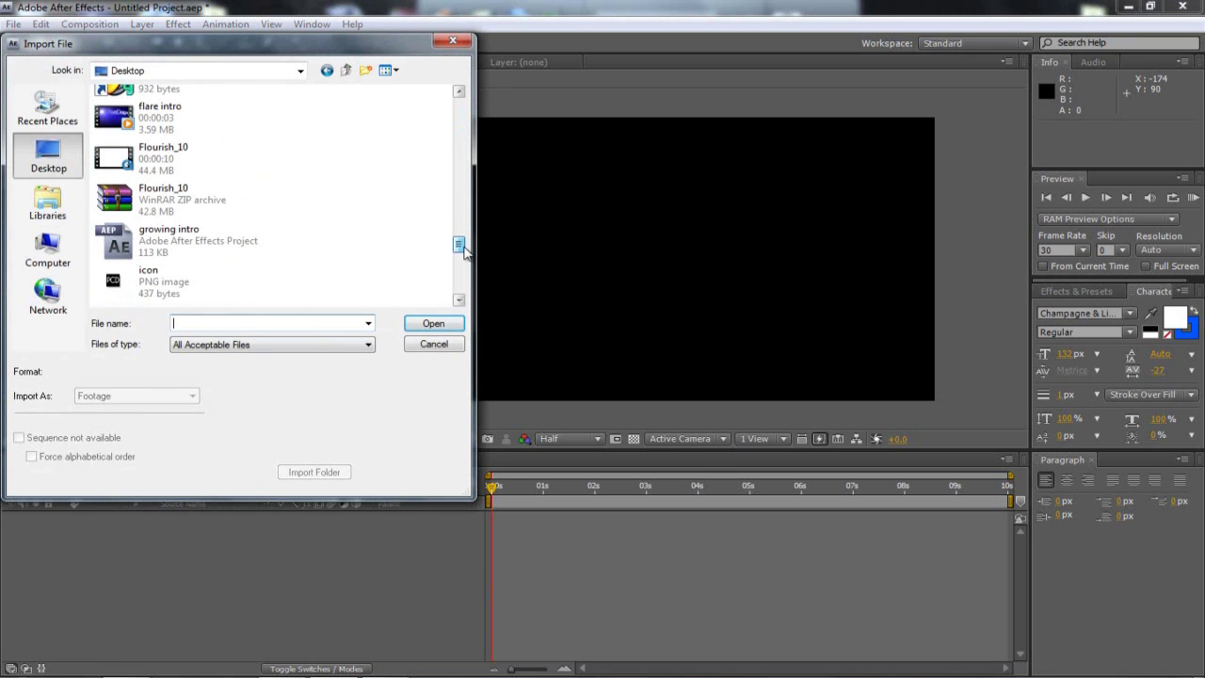
double_click(197, 200)
left_click(769, 288)
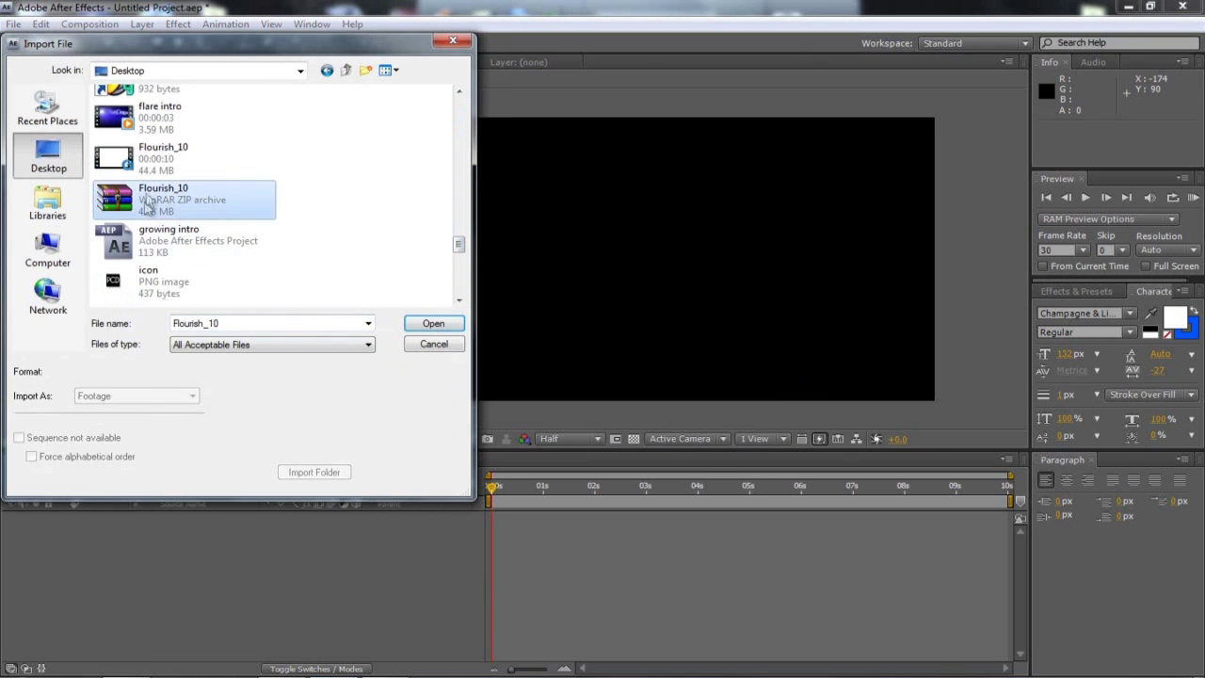
double_click(162, 155)
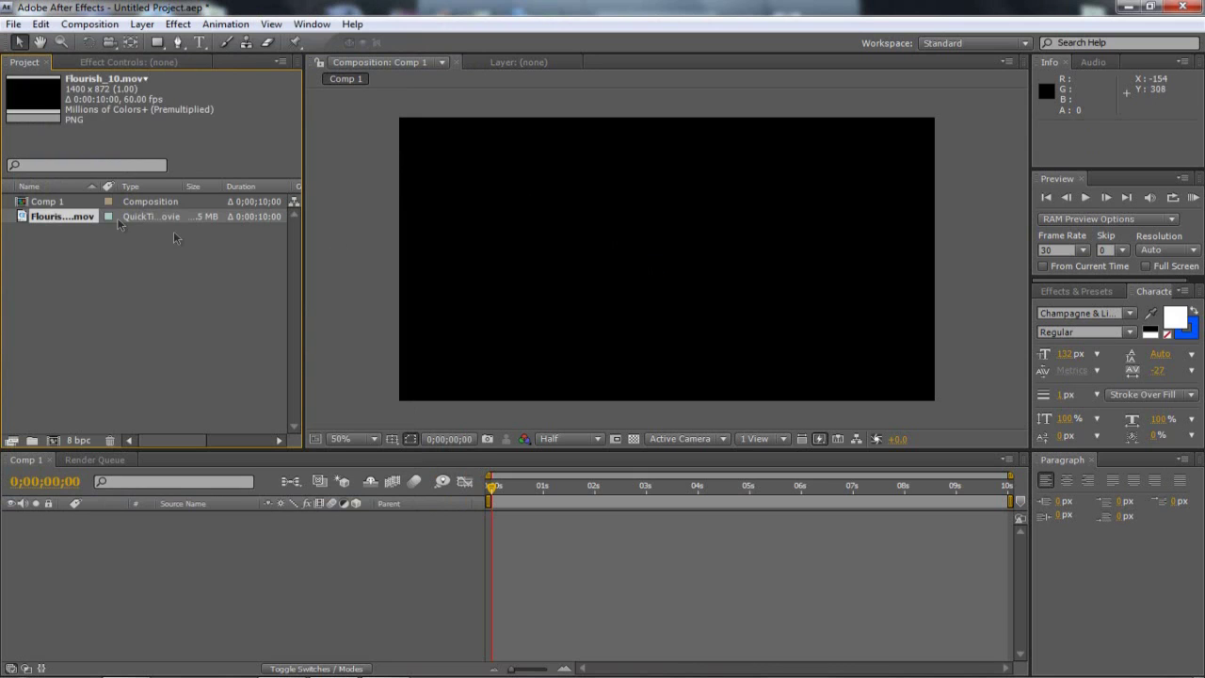
left_click(55, 227)
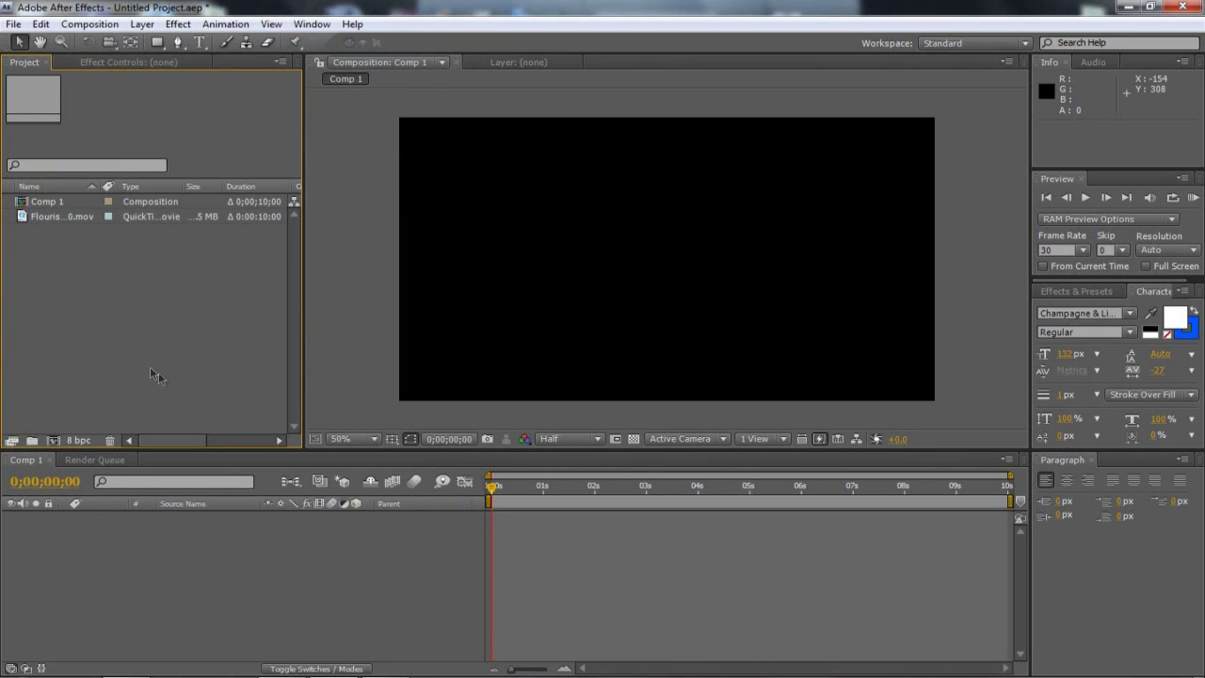
Create a 'PureCreativeDesigns' text layer in Comp 1.
left_click(201, 46)
left_click(480, 264)
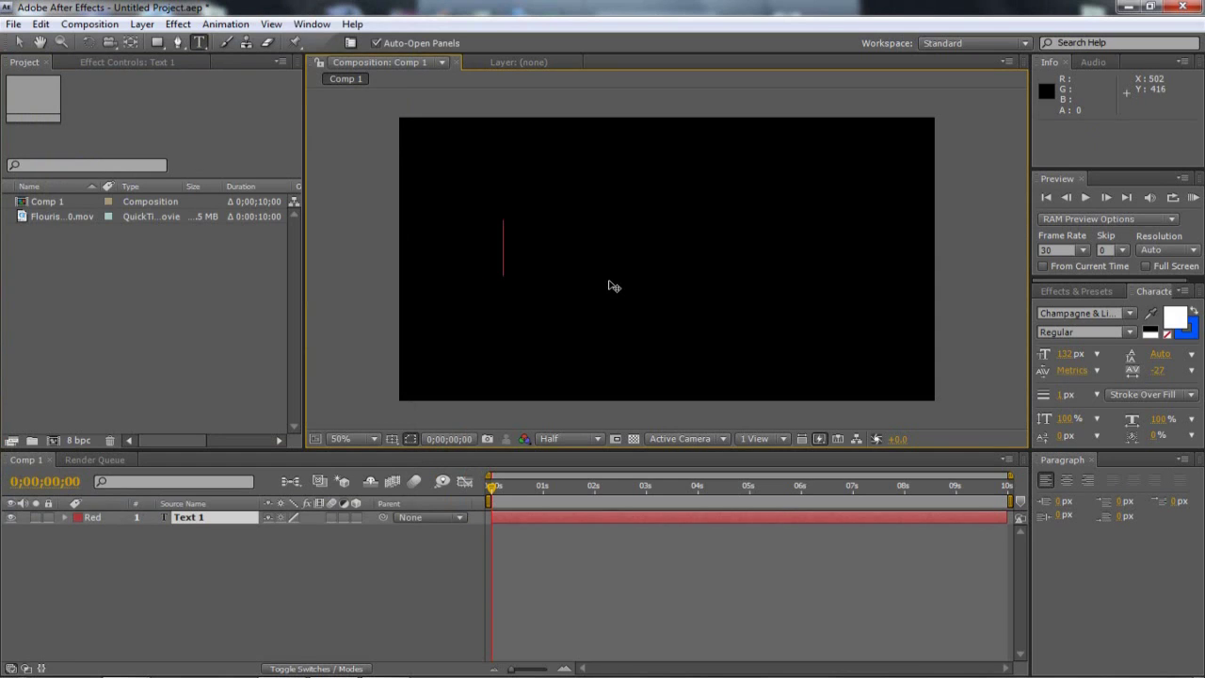
type("PureCreativeDesigns")
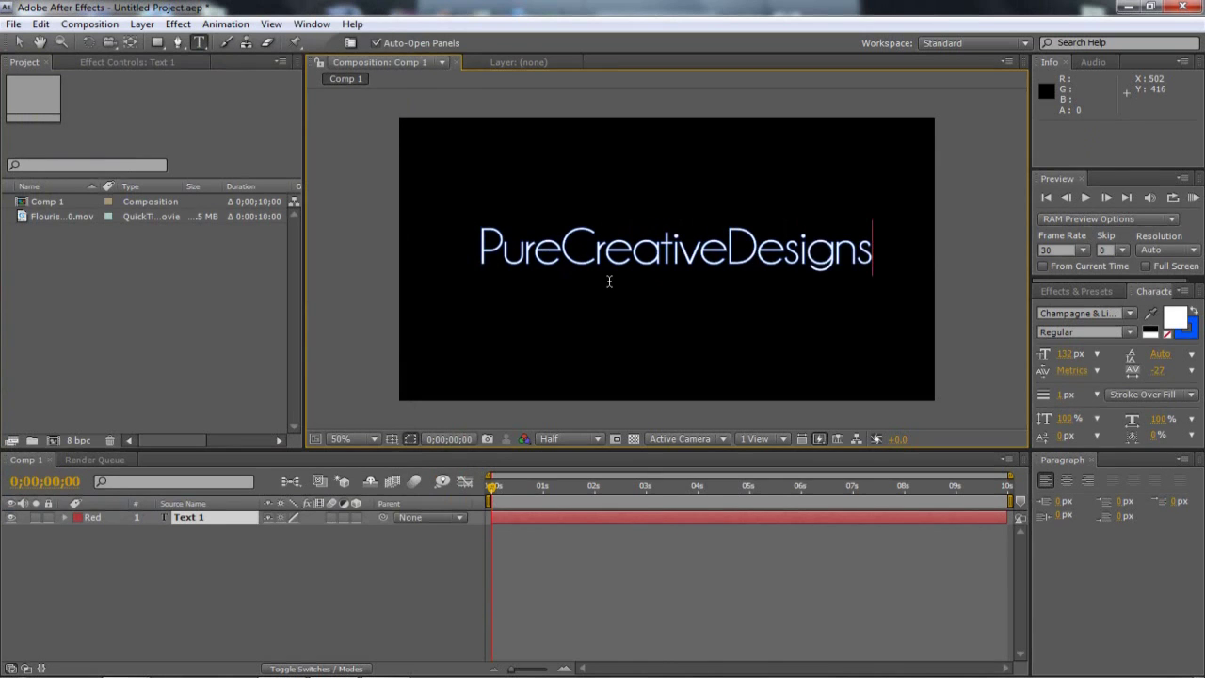
left_click(1187, 331)
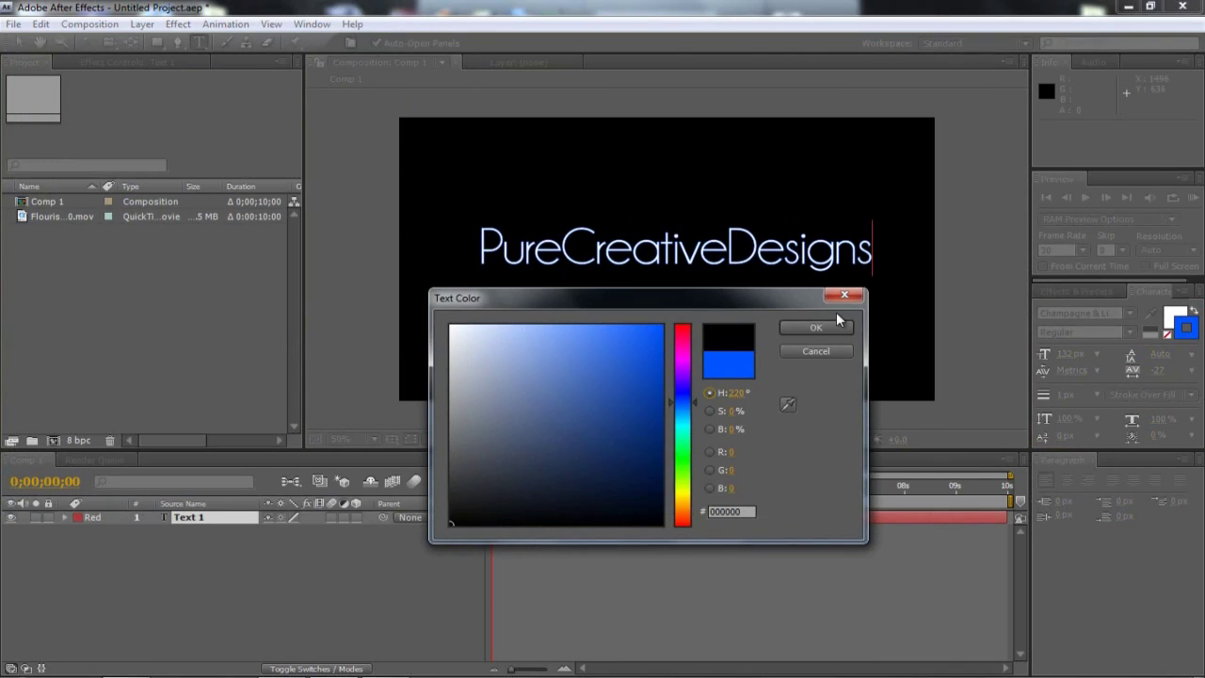
left_click(836, 323)
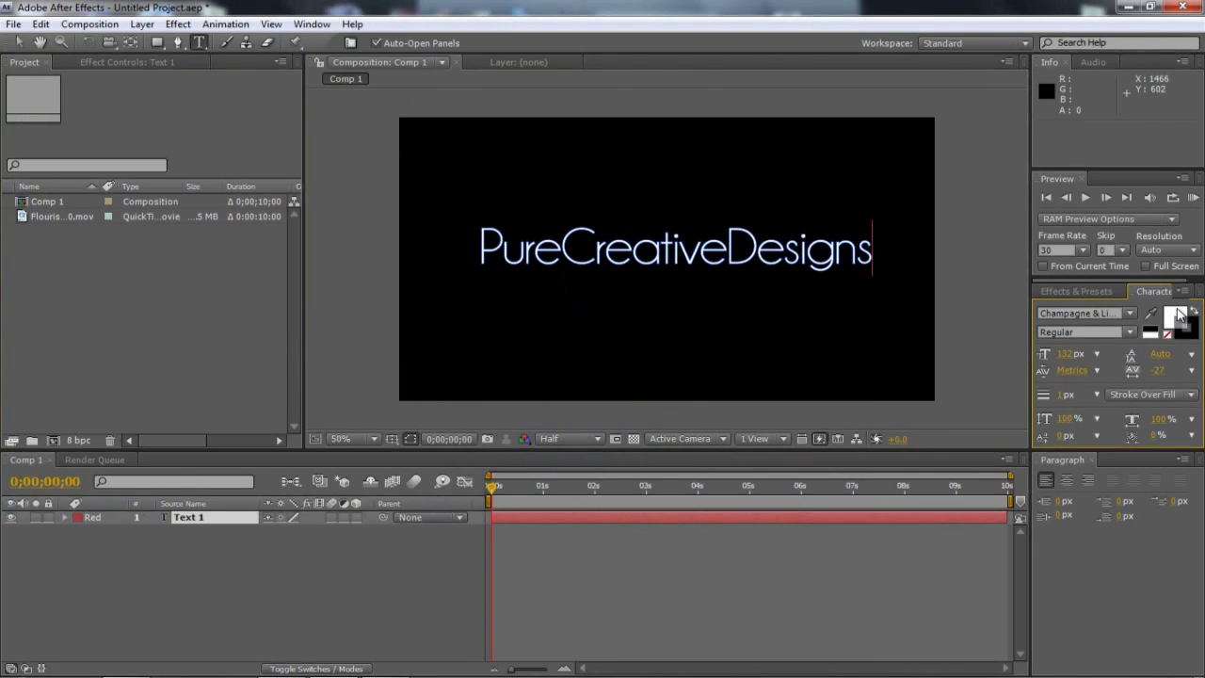
left_click(19, 42)
Give the title a black stroke and position it slightly above the frame's centre.
left_click_drag(637, 257, 575, 214)
left_click(1194, 335)
left_click(1190, 331)
left_click(451, 524)
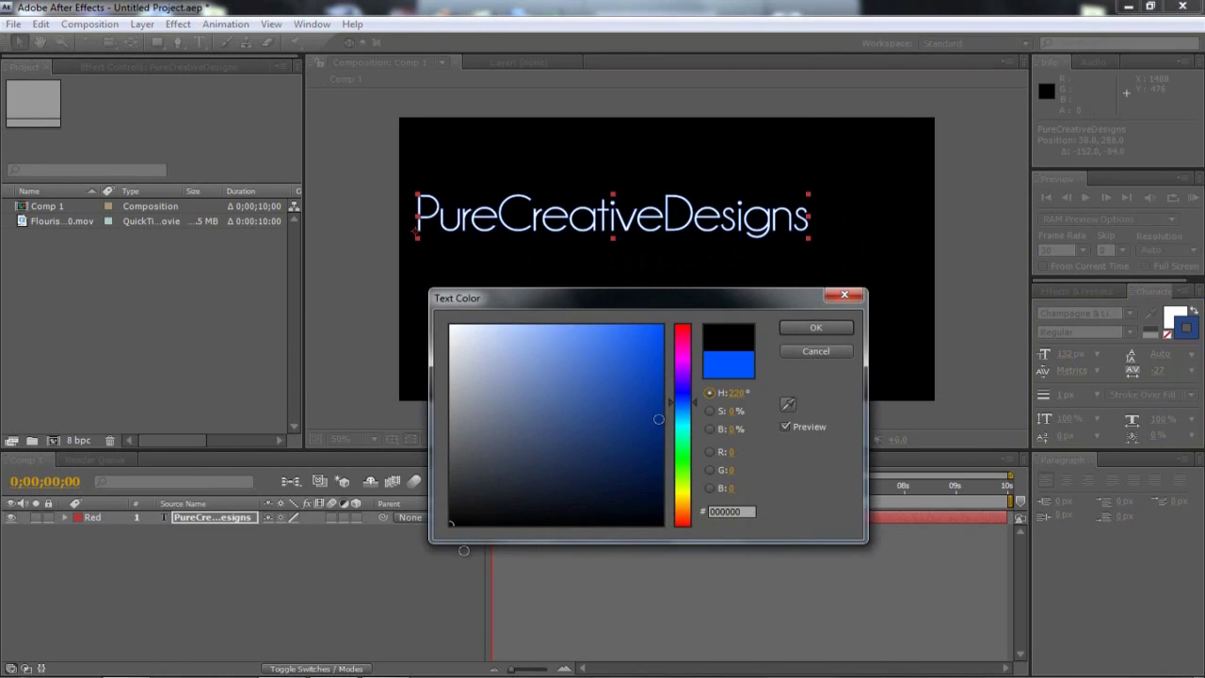
left_click(831, 326)
left_click(848, 224)
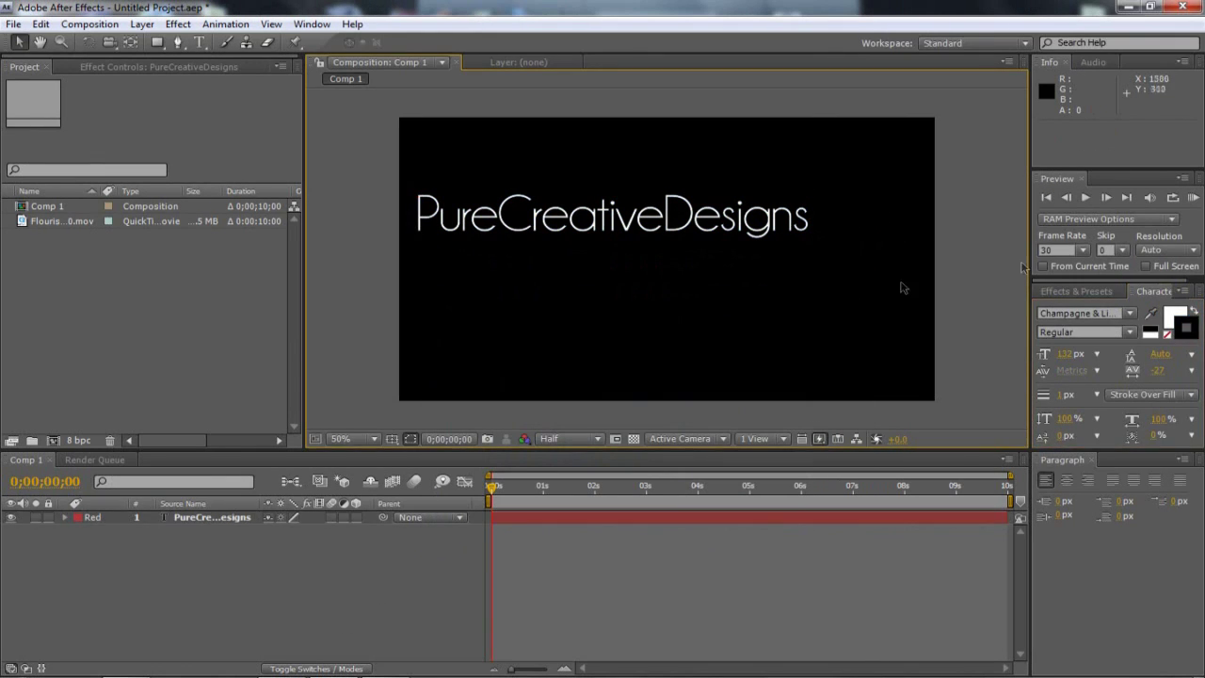
left_click(1156, 320)
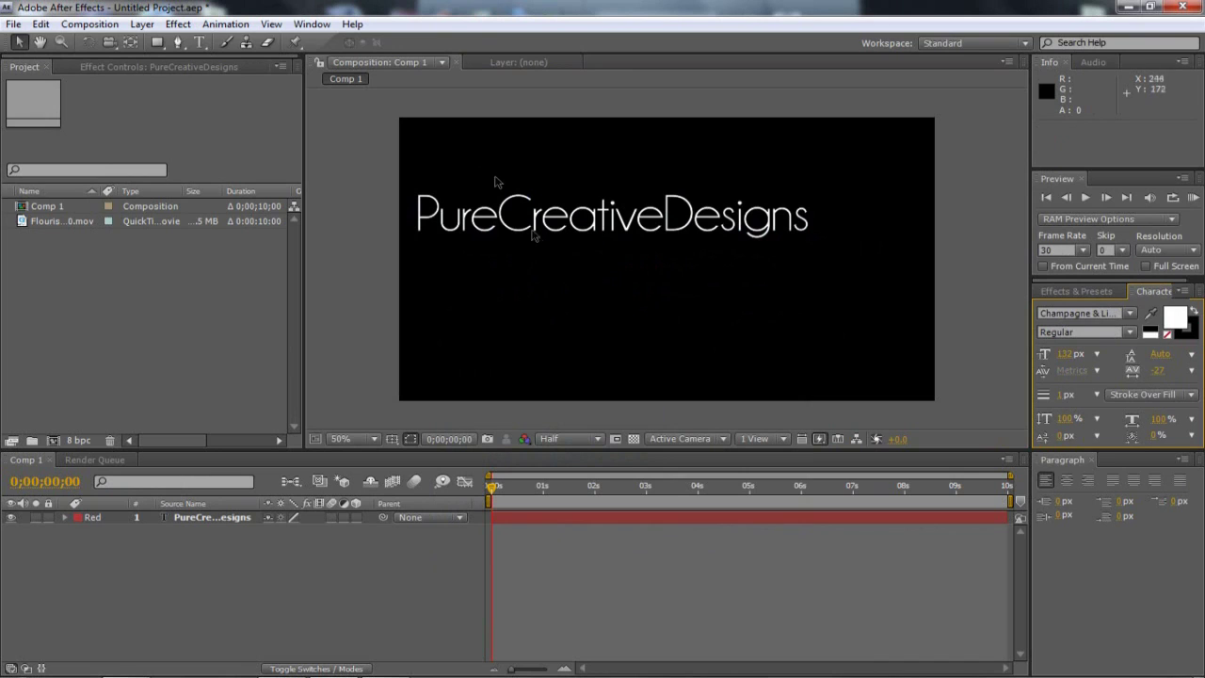
mouse_move(535, 218)
left_mouse_down()
mouse_move(537, 200)
mouse_move(544, 216)
left_mouse_up()
left_click(498, 277)
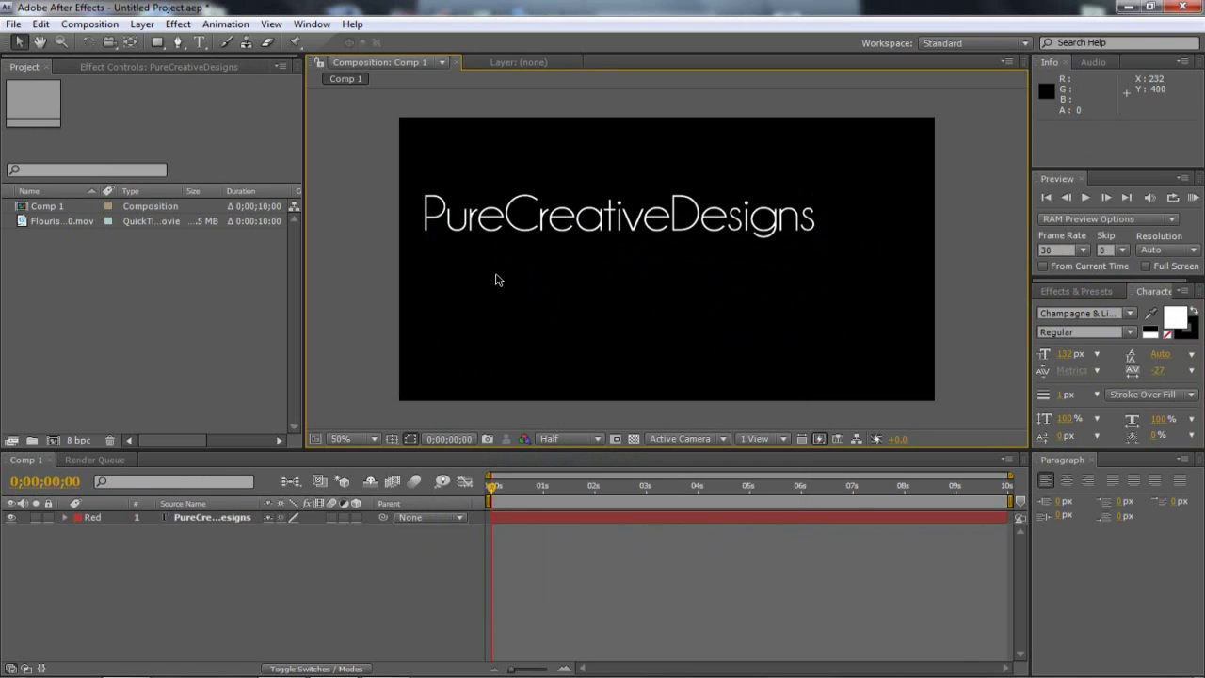
Apply a default Stylize > Glow (60% threshold, radius 10) to the PureCreativeDesigns title.
left_click(178, 24)
left_click(551, 226)
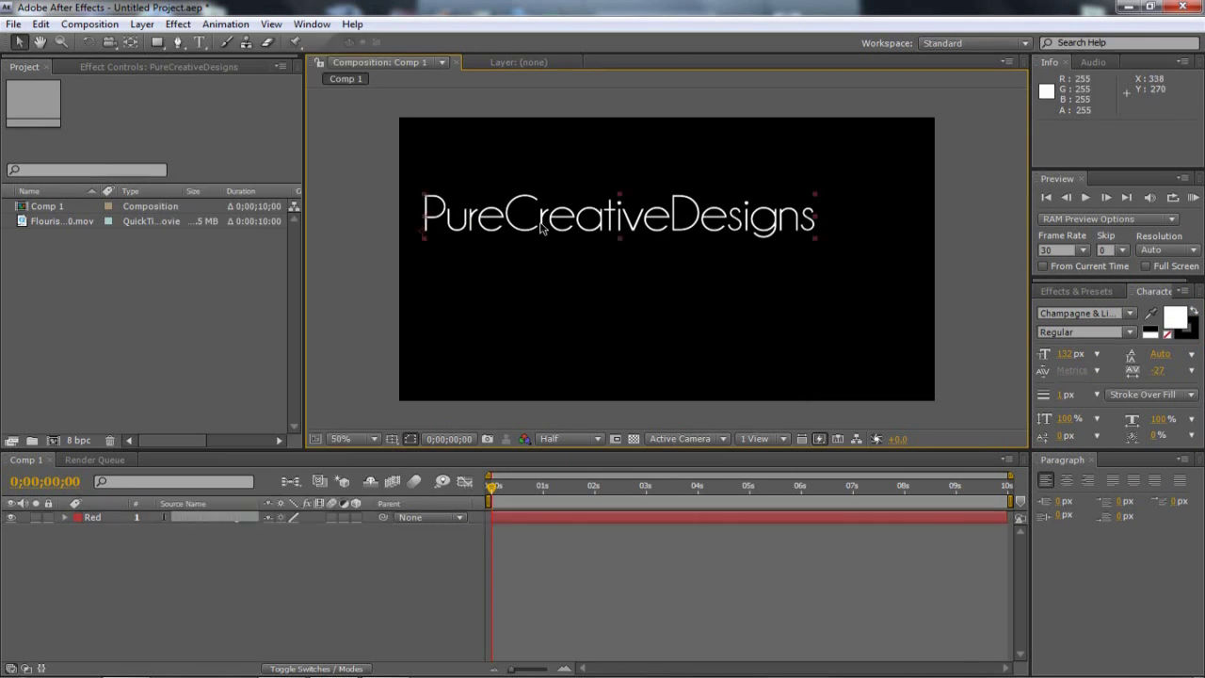
left_click(178, 24)
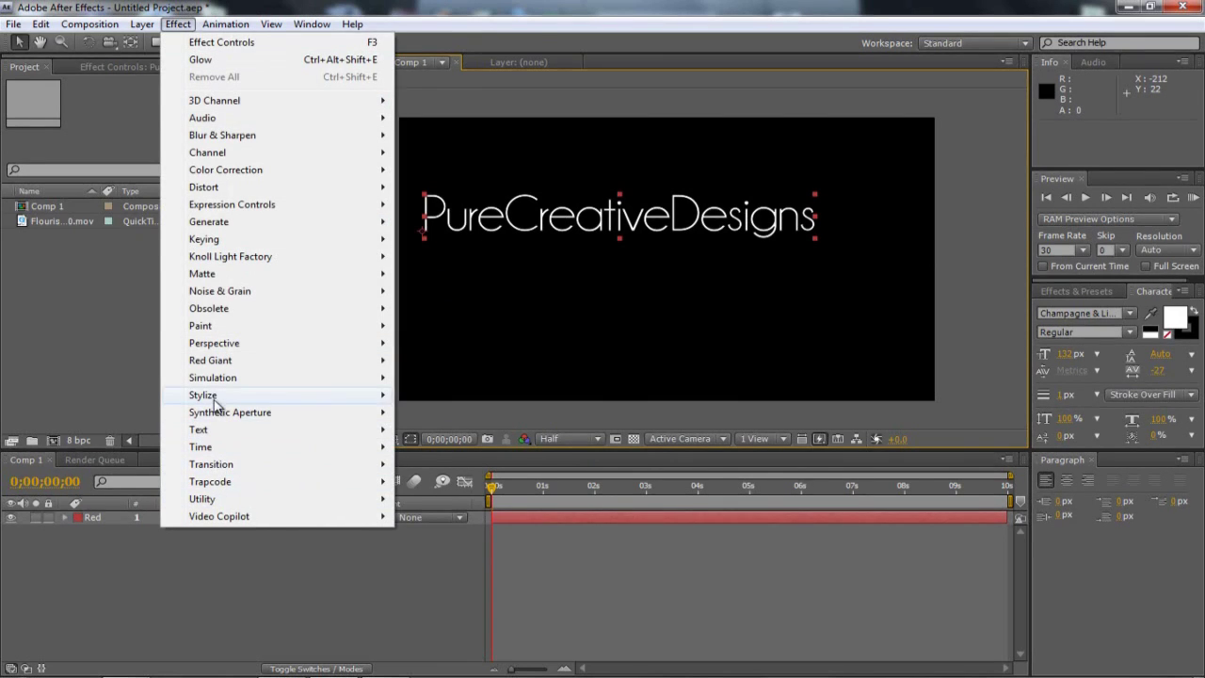
mouse_move(363, 396)
left_click(431, 256)
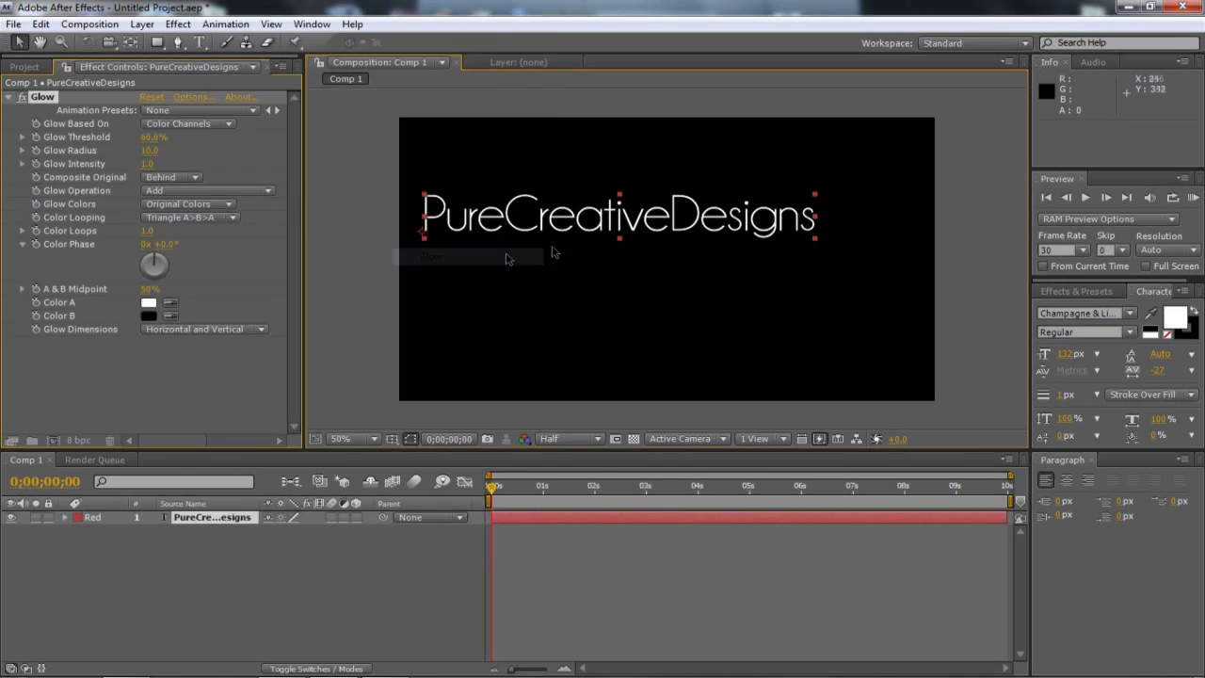
left_click(340, 131)
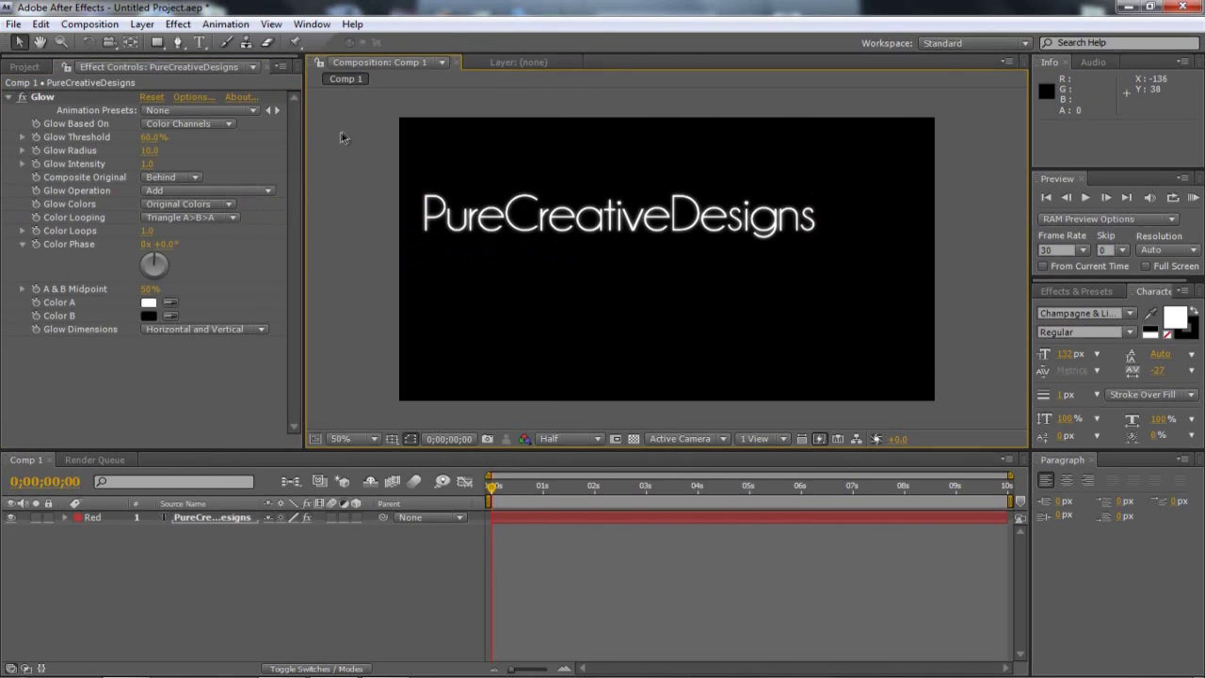
left_click(24, 66)
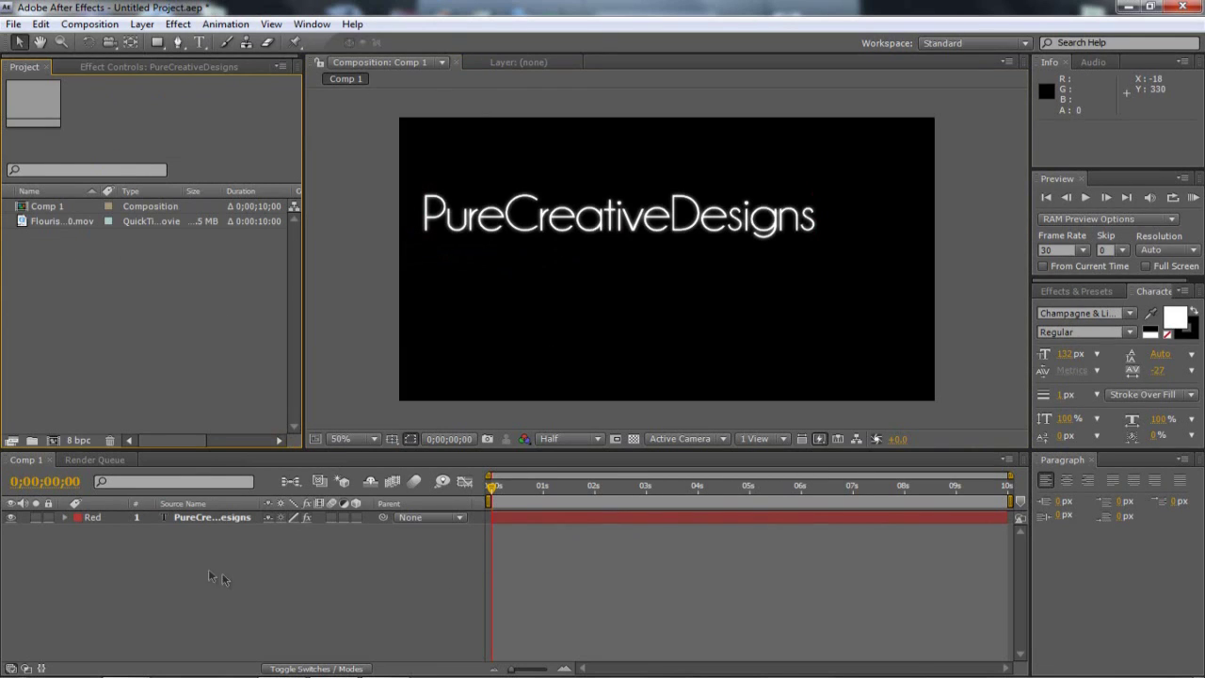
Add Animator 1 with Scale to the title's Text properties, then add Opacity and Blur.
left_click(65, 518)
left_click(79, 532)
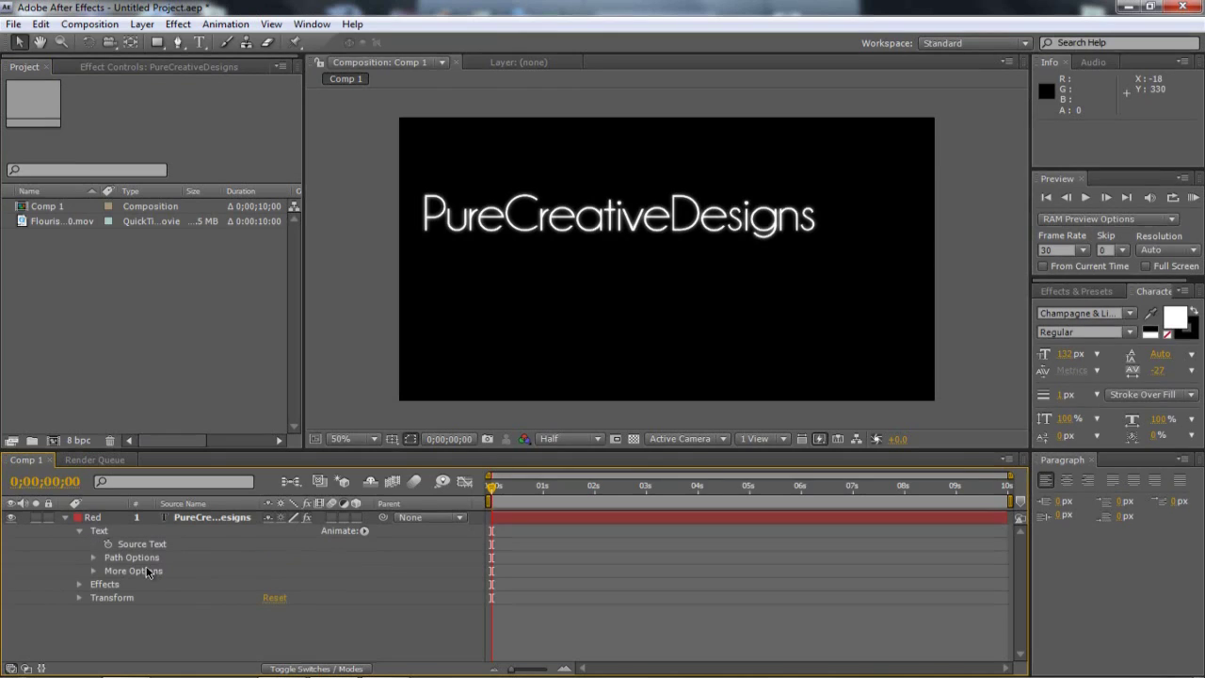
left_click(365, 531)
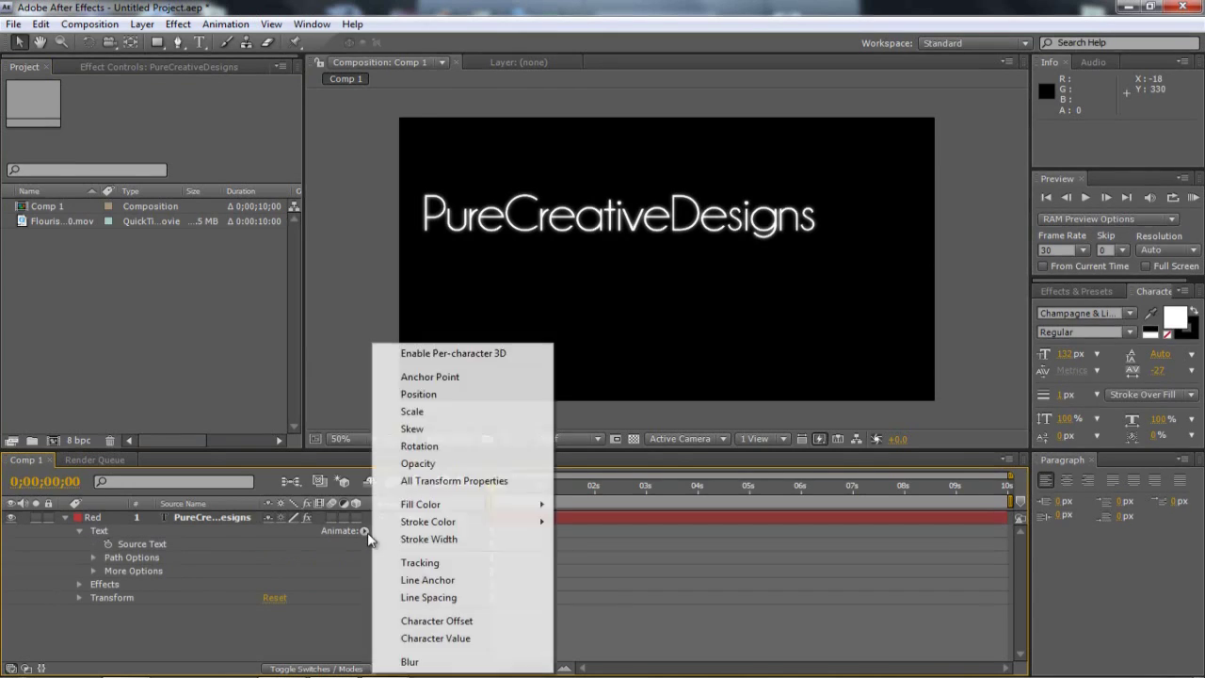
left_click(414, 411)
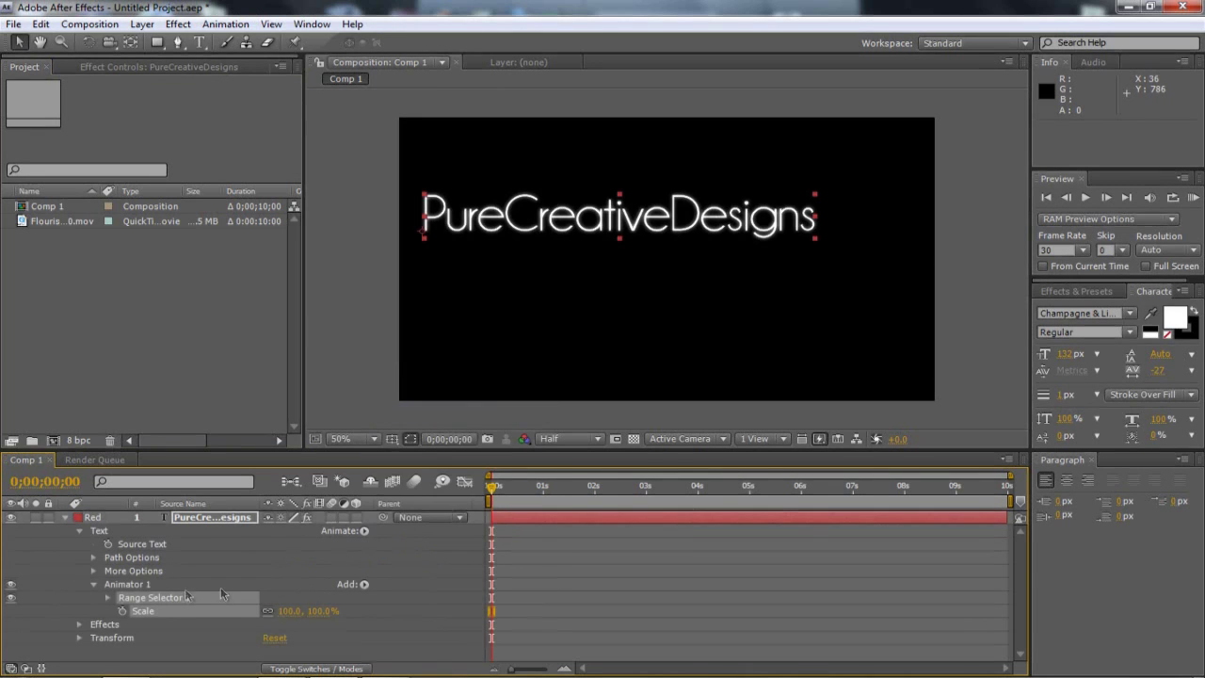
left_click(365, 585)
mouse_move(407, 590)
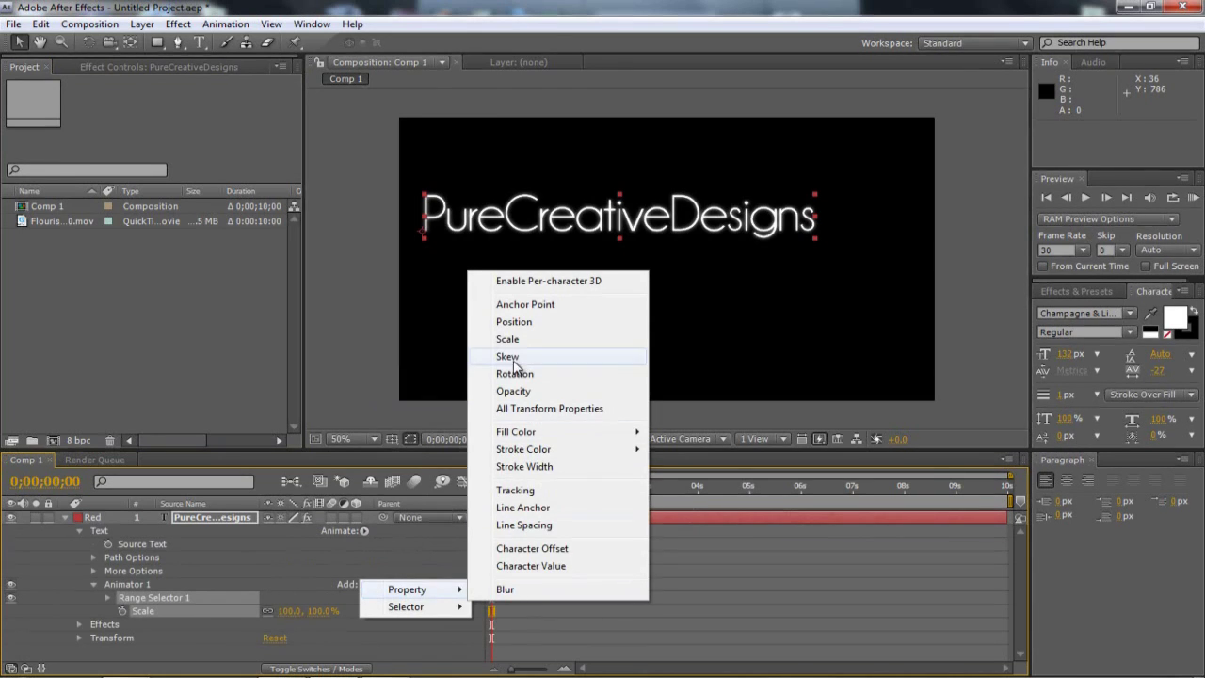
left_click(521, 391)
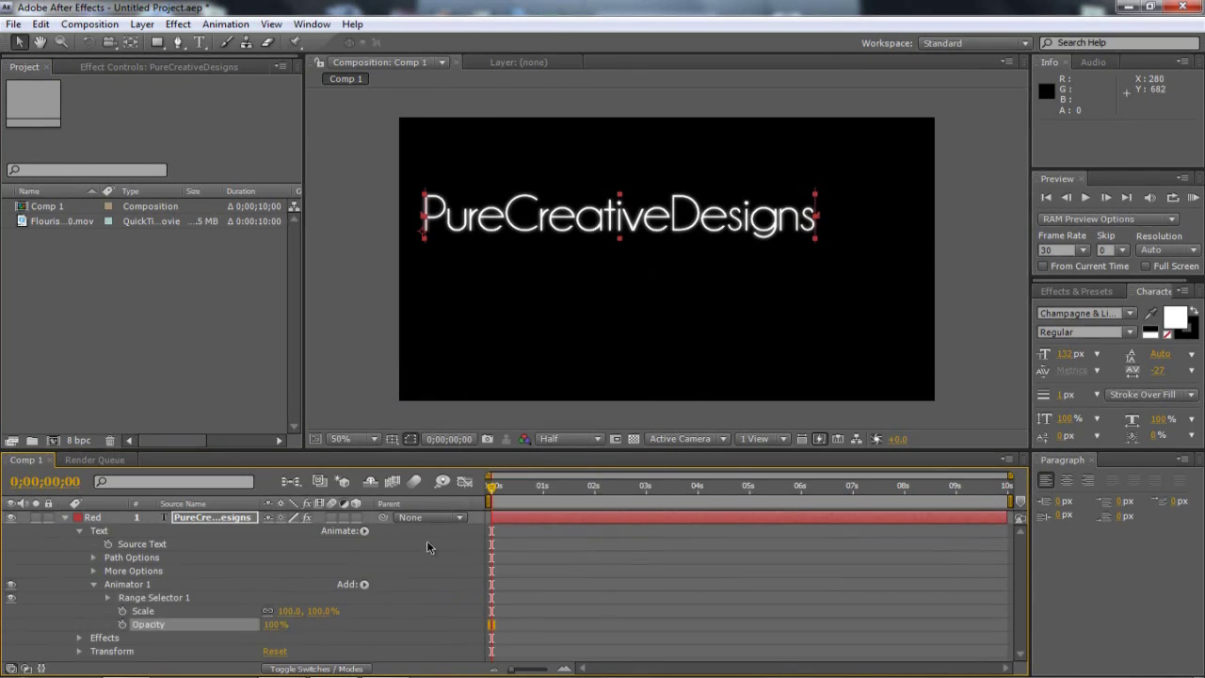
left_click(365, 586)
mouse_move(406, 589)
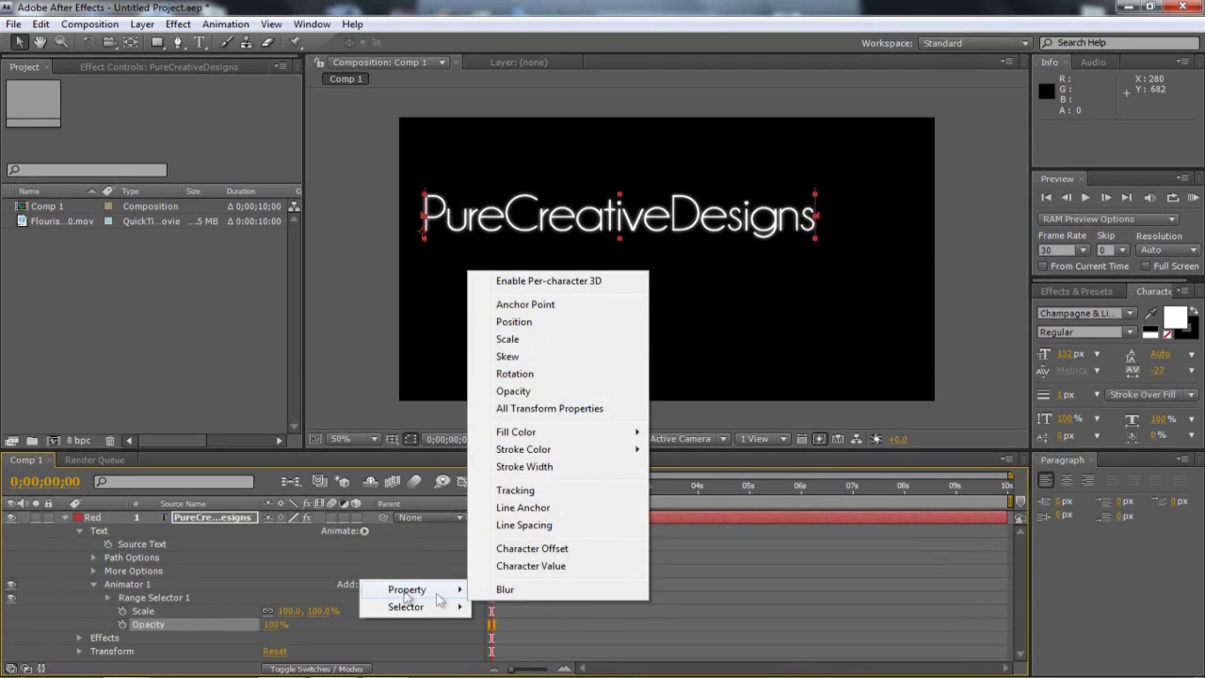
left_click(505, 589)
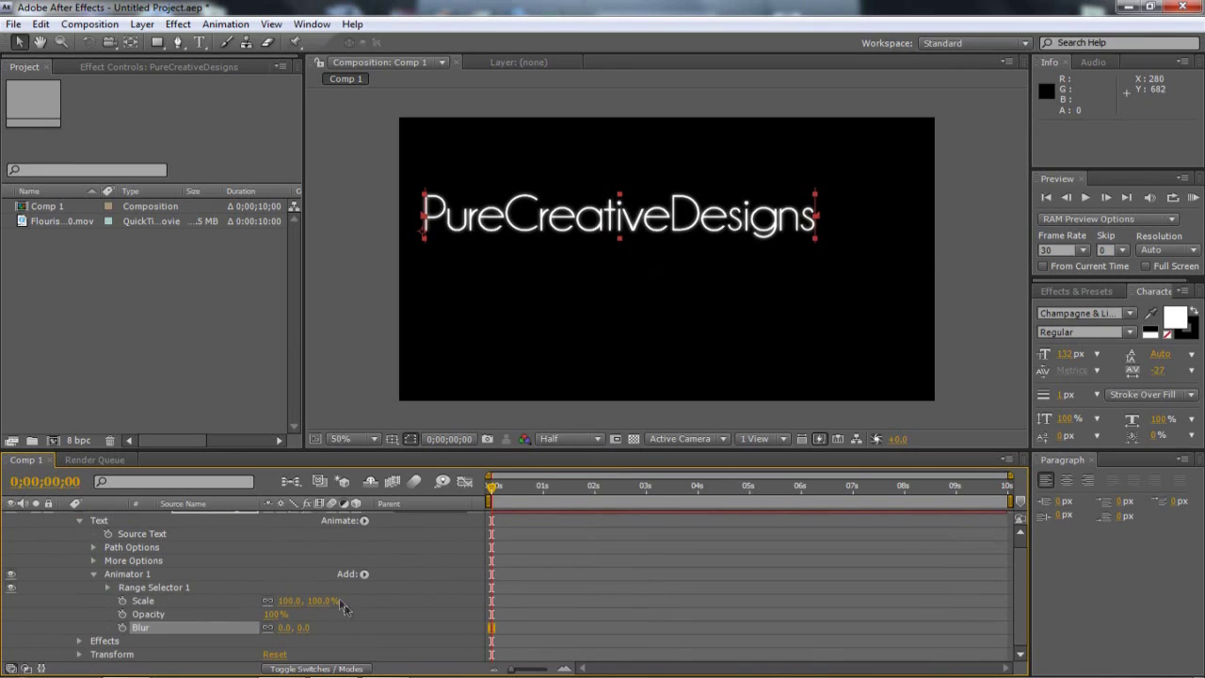
Set Animator 1 to Scale 185%, Opacity 9% and Blur 88.
mouse_move(339, 598)
left_mouse_down()
mouse_move(326, 615)
mouse_move(345, 612)
left_mouse_up()
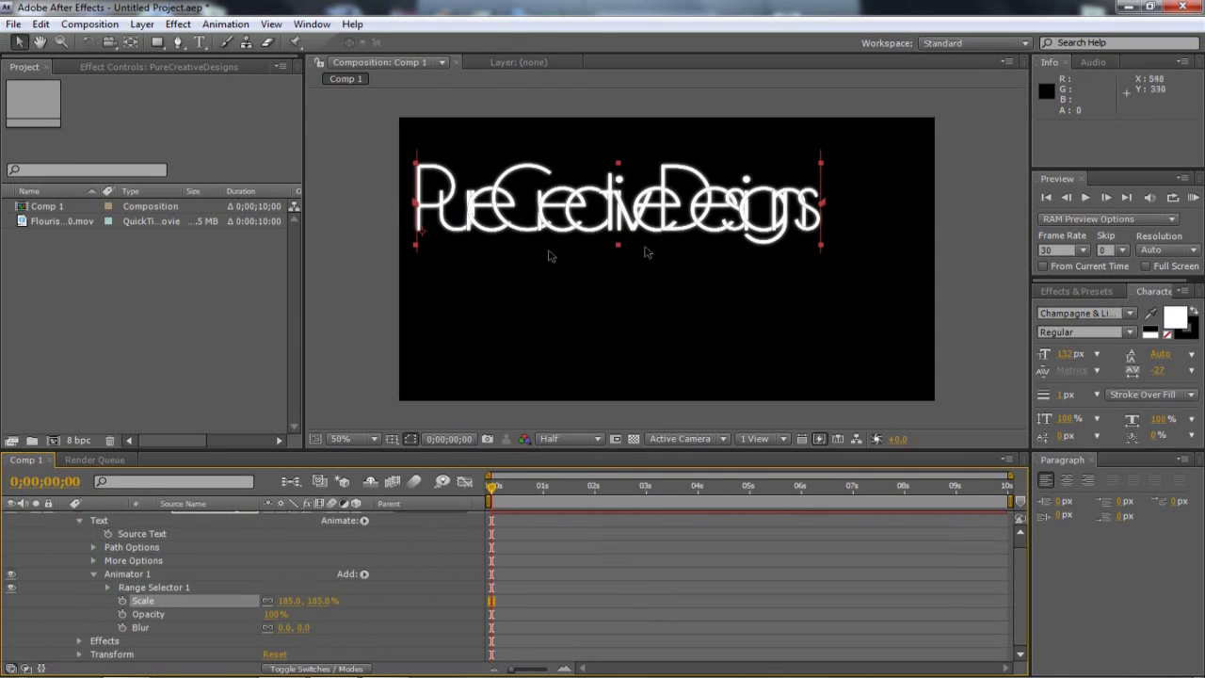
left_click(274, 614)
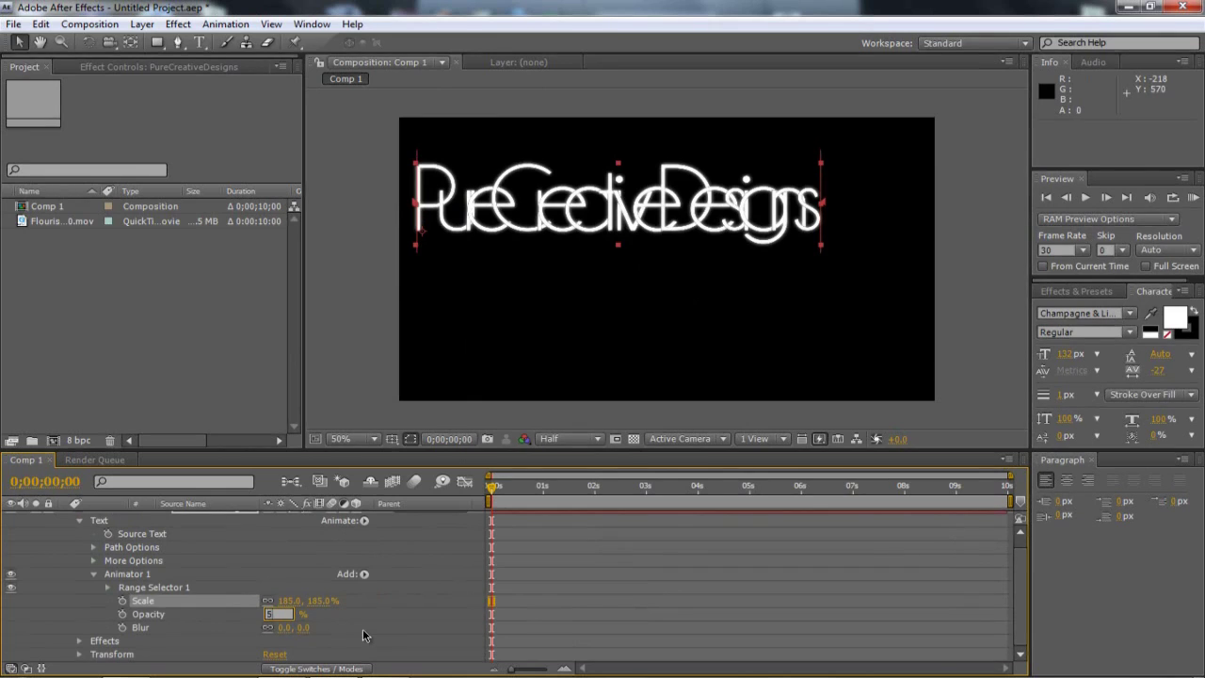
type("5")
key("Return")
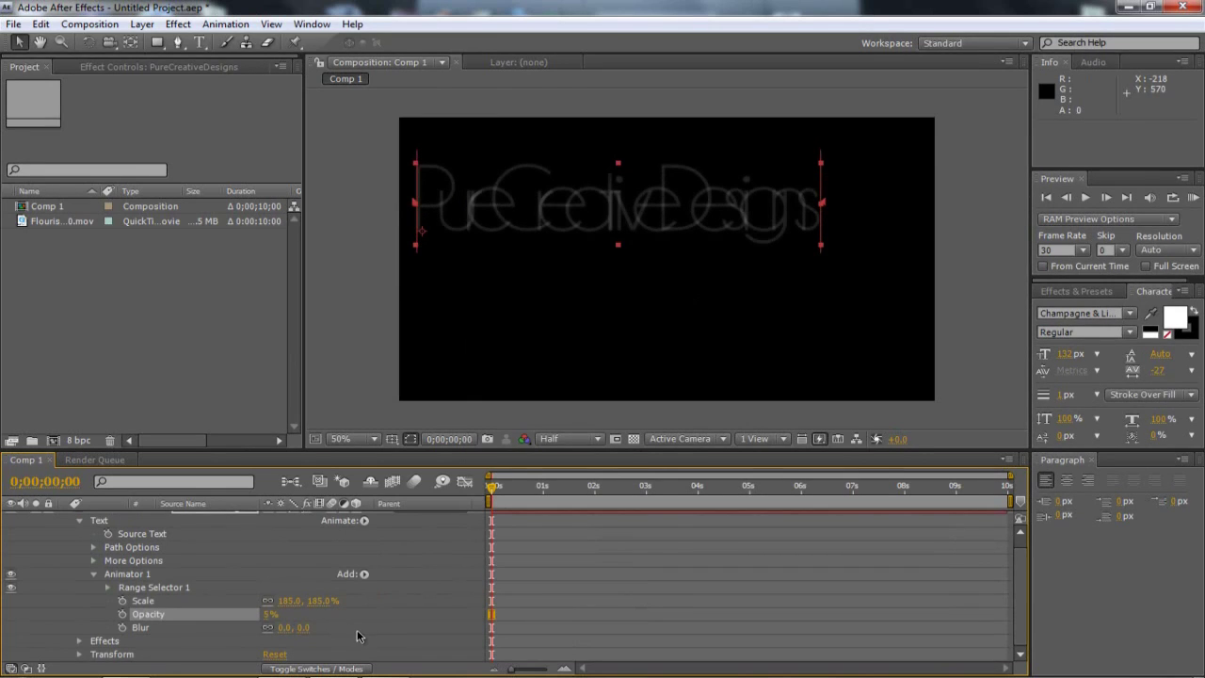
mouse_move(307, 627)
left_mouse_down()
mouse_move(330, 650)
mouse_move(320, 633)
mouse_move(337, 636)
mouse_move(298, 637)
left_mouse_up()
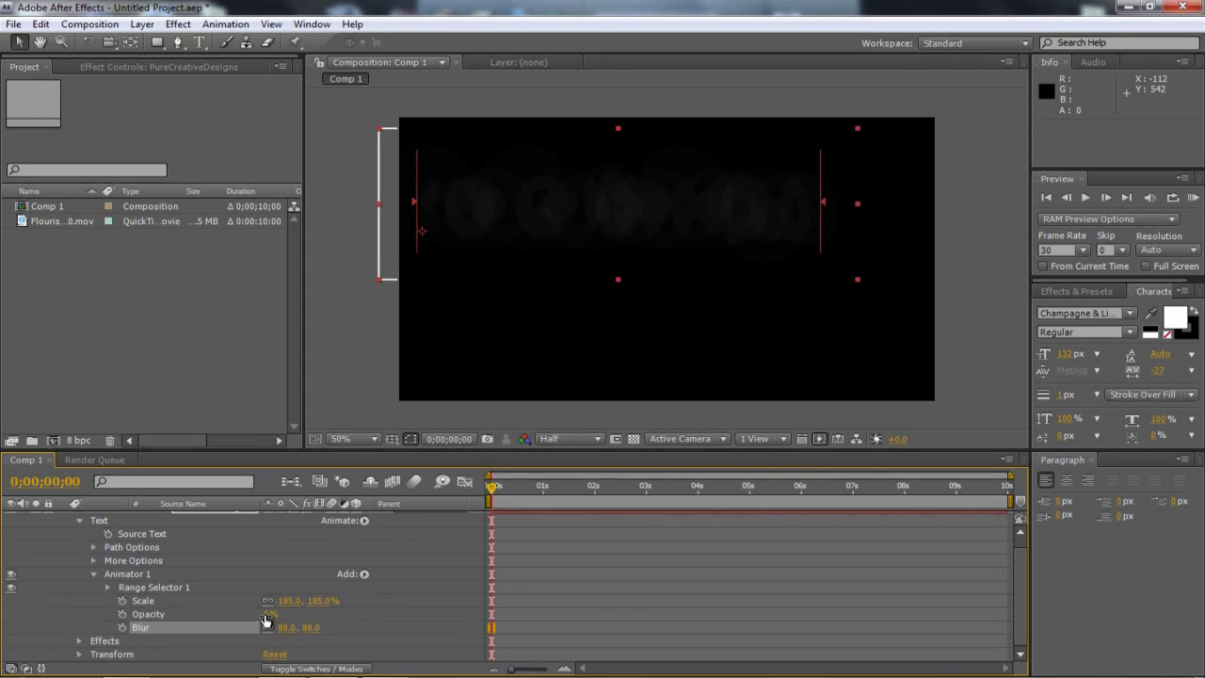
left_click_drag(266, 618, 269, 623)
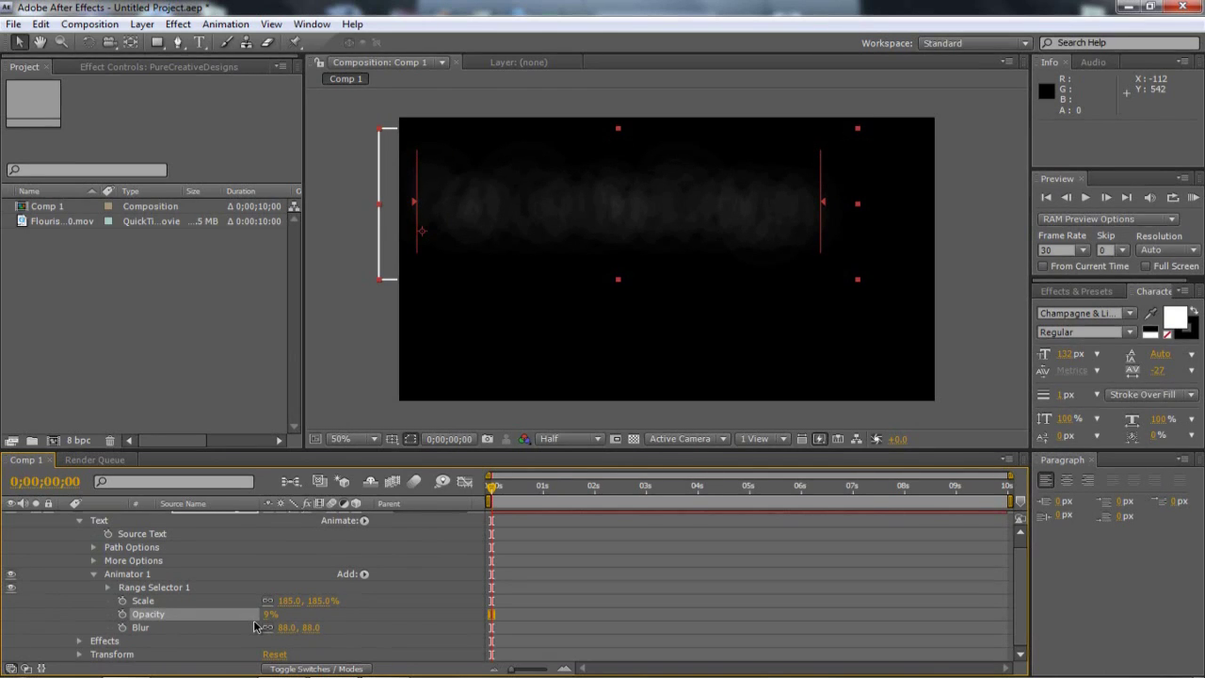
Set the animator's Anchor Point Grouping under More Options to Line.
left_click(93, 561)
left_click(303, 578)
left_click(303, 613)
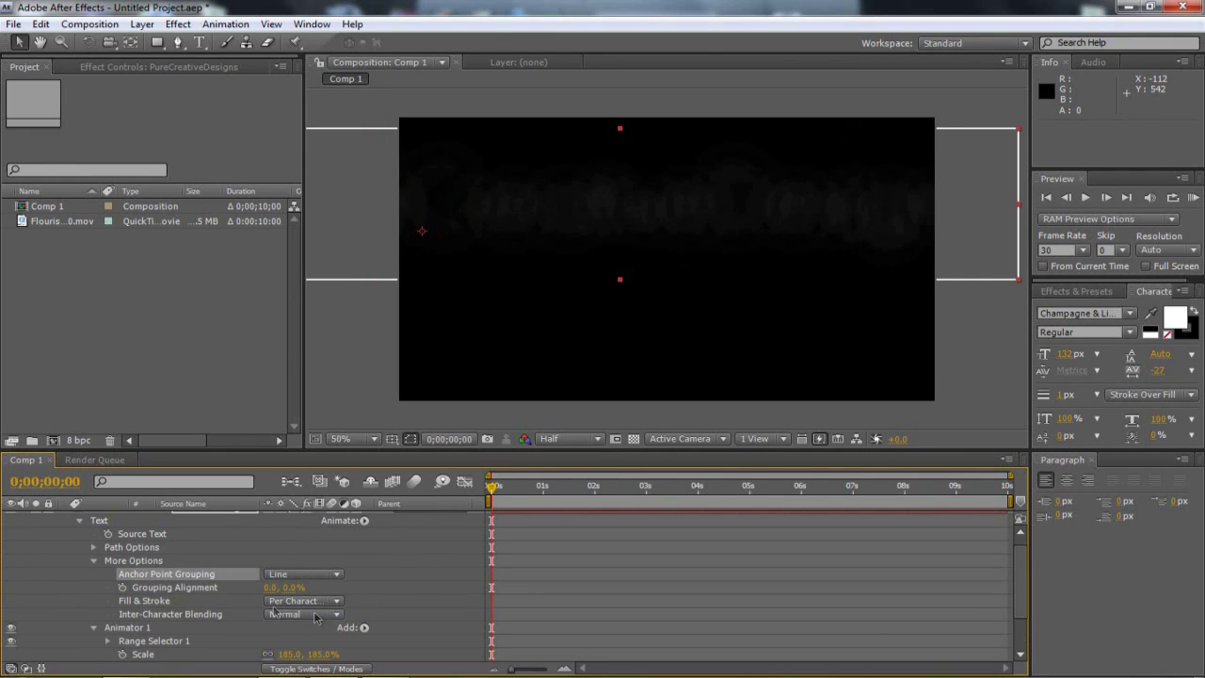
left_click(94, 561)
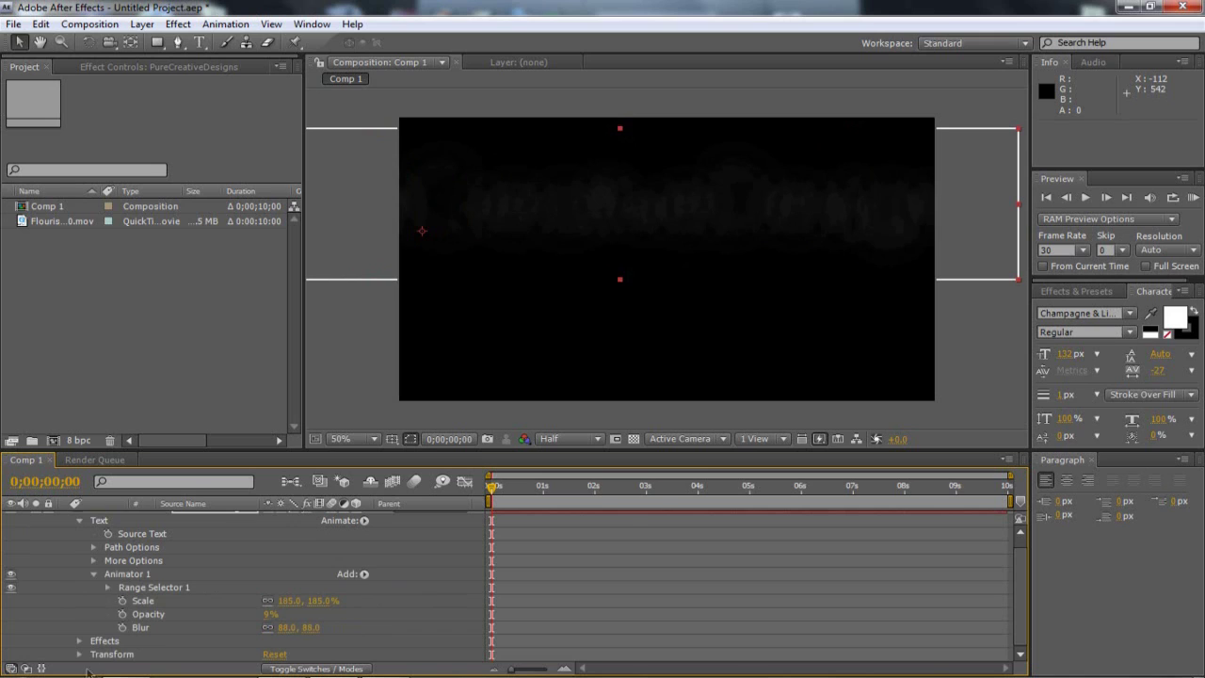
Expand Range Selector 1 and reset its Offset to 0%.
left_click(107, 587)
scroll(265, 614, "down", 1)
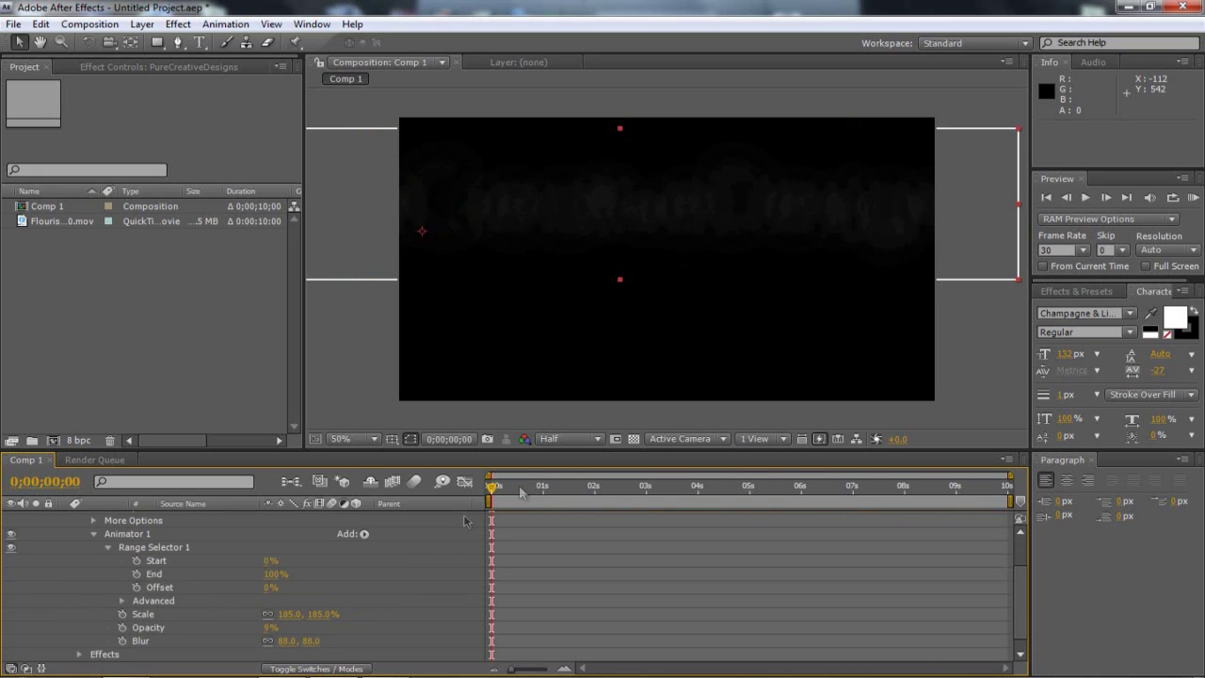
mouse_move(279, 590)
left_mouse_down()
mouse_move(266, 592)
mouse_move(276, 592)
left_mouse_up()
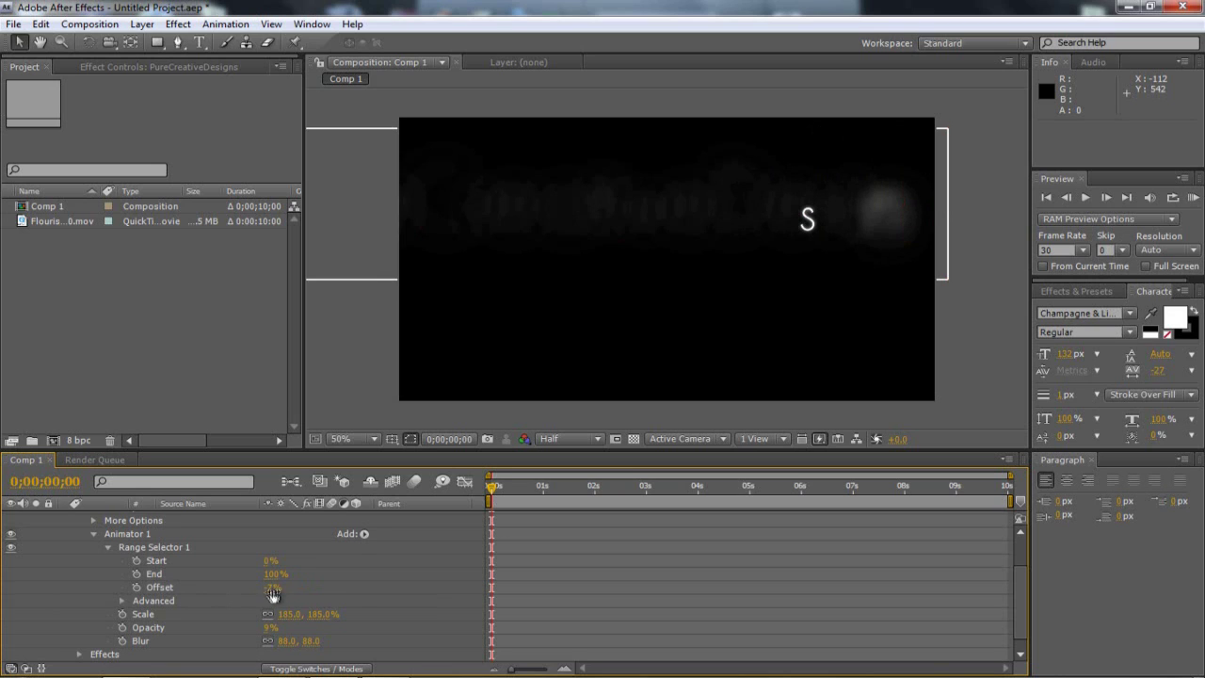
left_click(271, 590)
type("0")
key("Return")
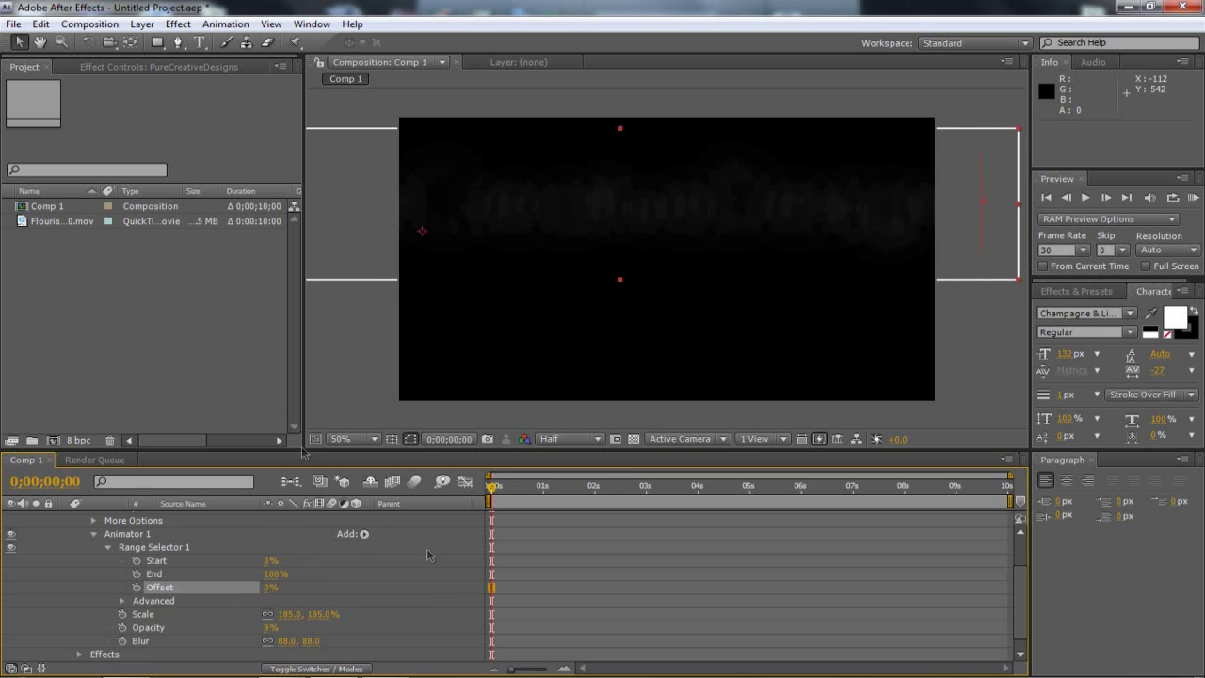
Keyframe the Offset from 100% at 0s to -100% at about one second.
left_click(135, 587)
left_click_drag(380, 590, 445, 599)
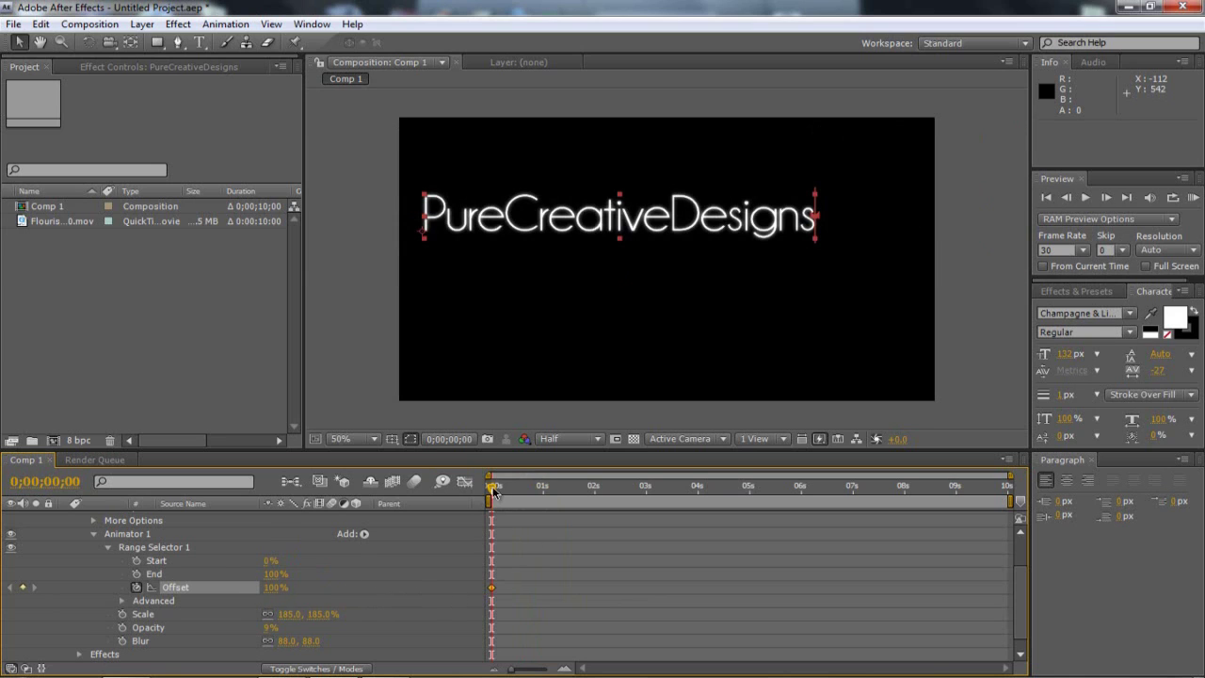
left_click_drag(494, 489, 543, 496)
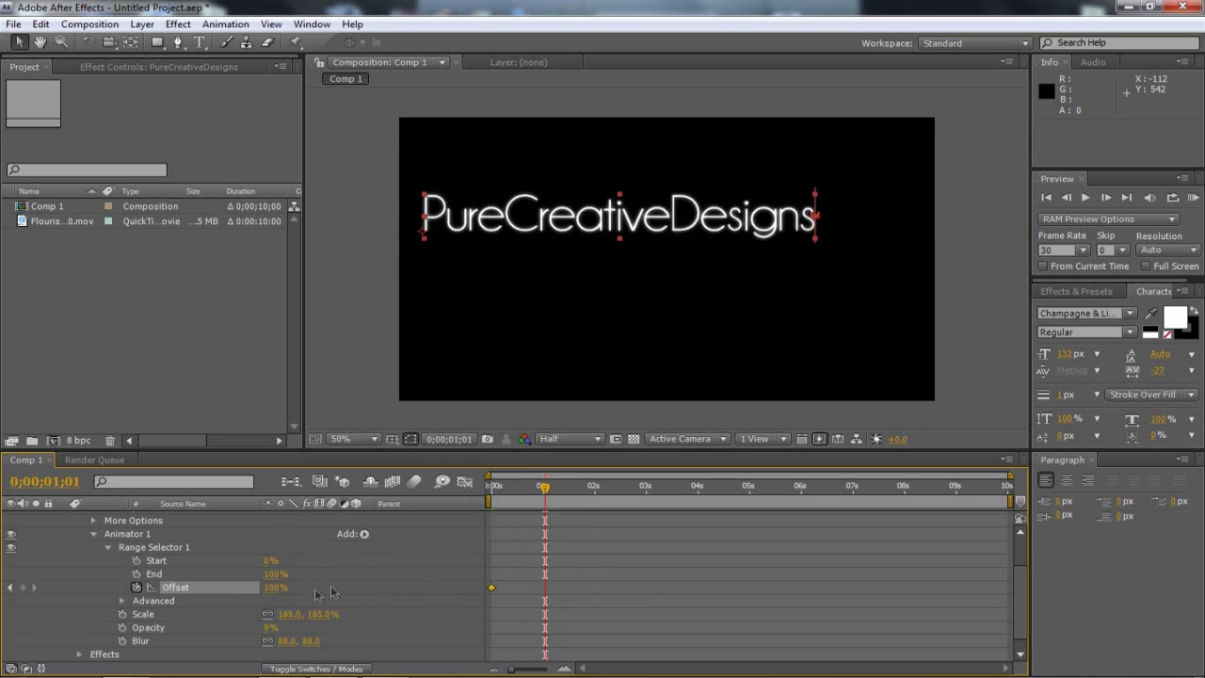
left_click_drag(278, 589, 47, 612)
left_click_drag(551, 497, 343, 514)
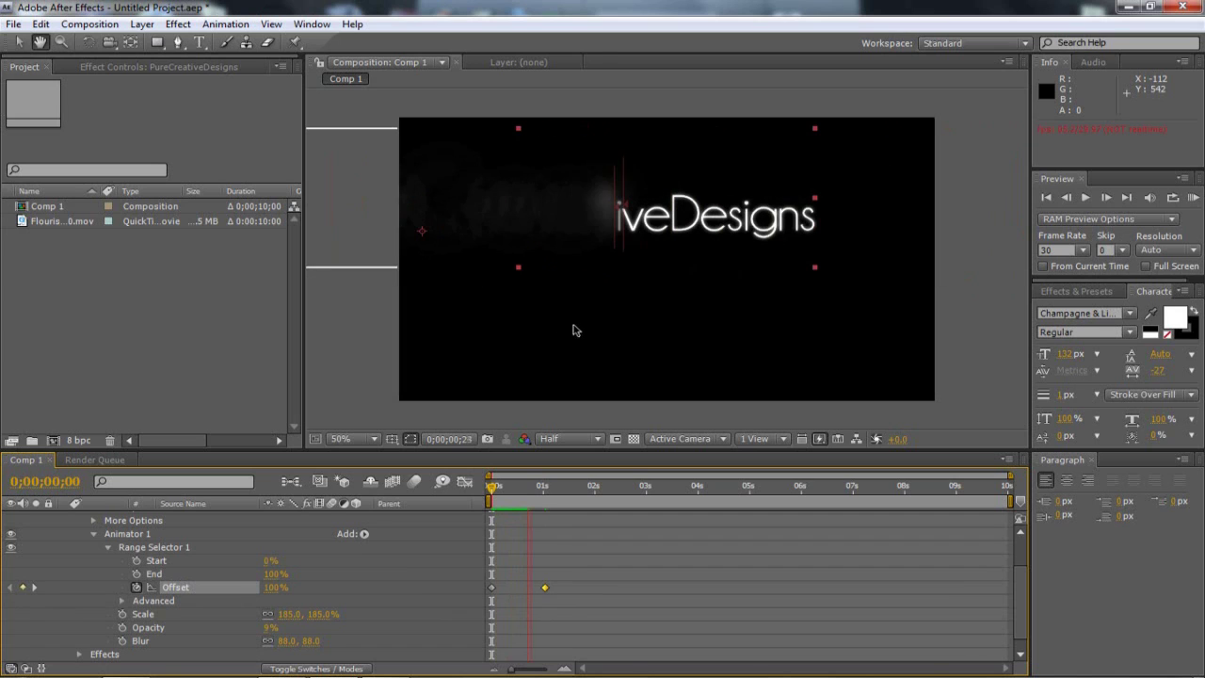
key("space")
left_click(545, 488)
left_click_drag(545, 490, 494, 491)
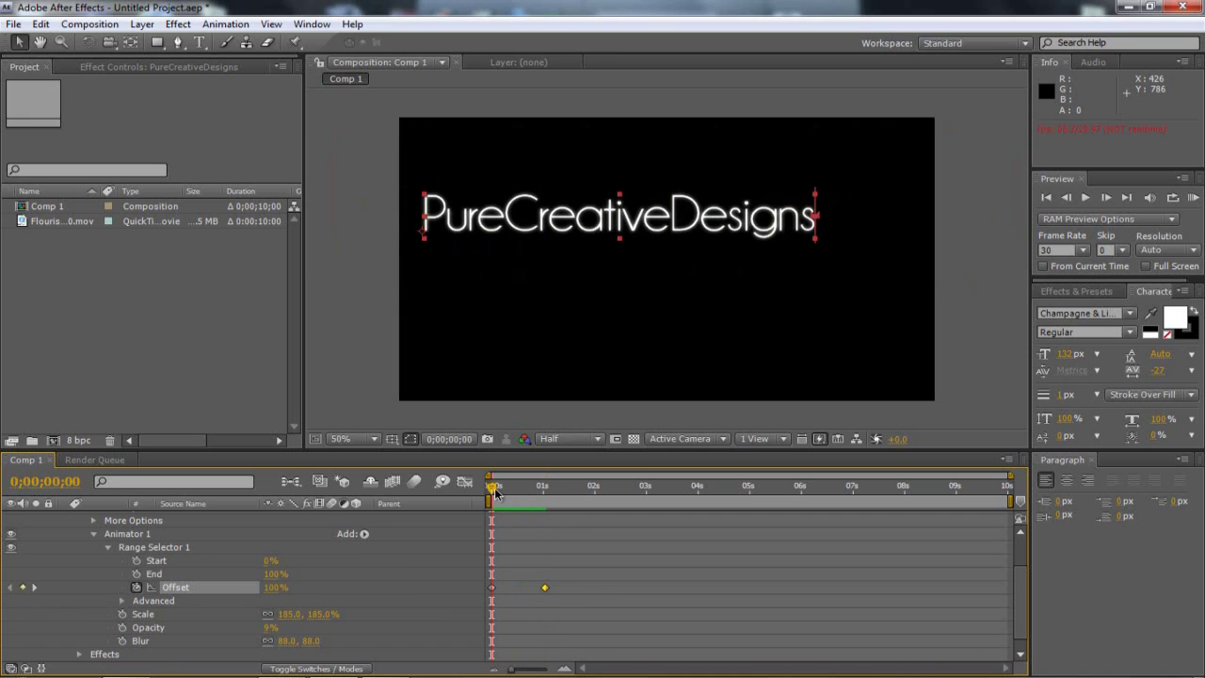
Set Range Selector 1's Shape to Ramp Down and preview the sweep.
left_click(121, 602)
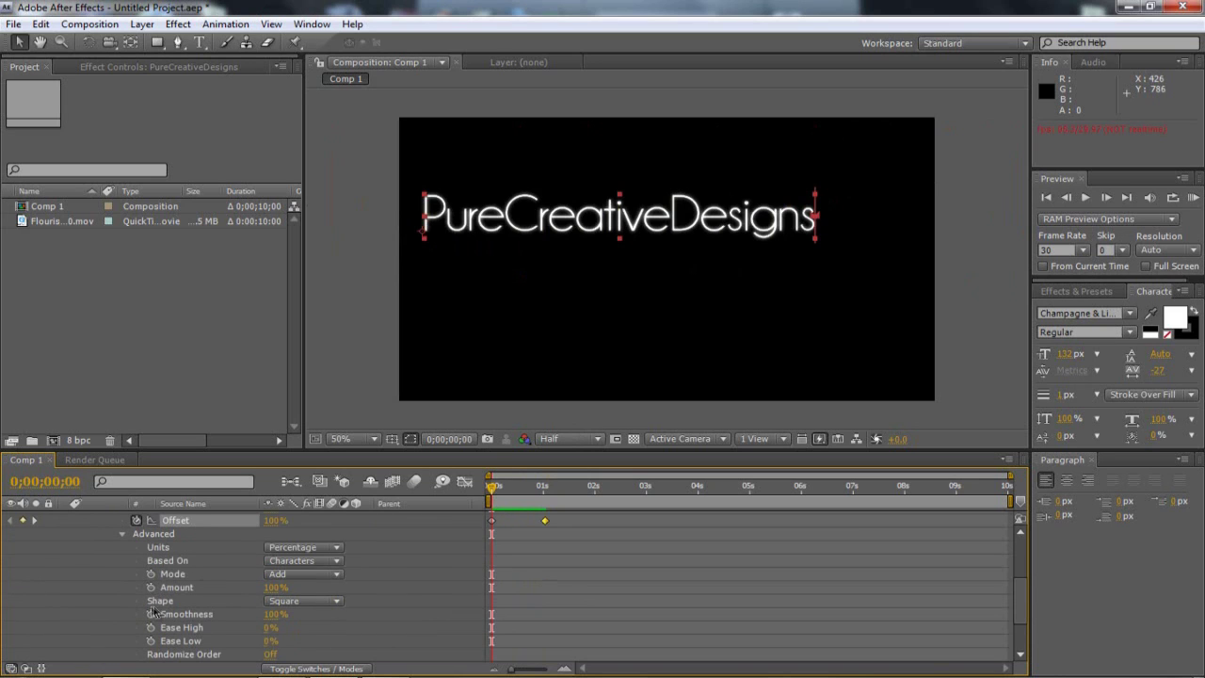
left_click(306, 602)
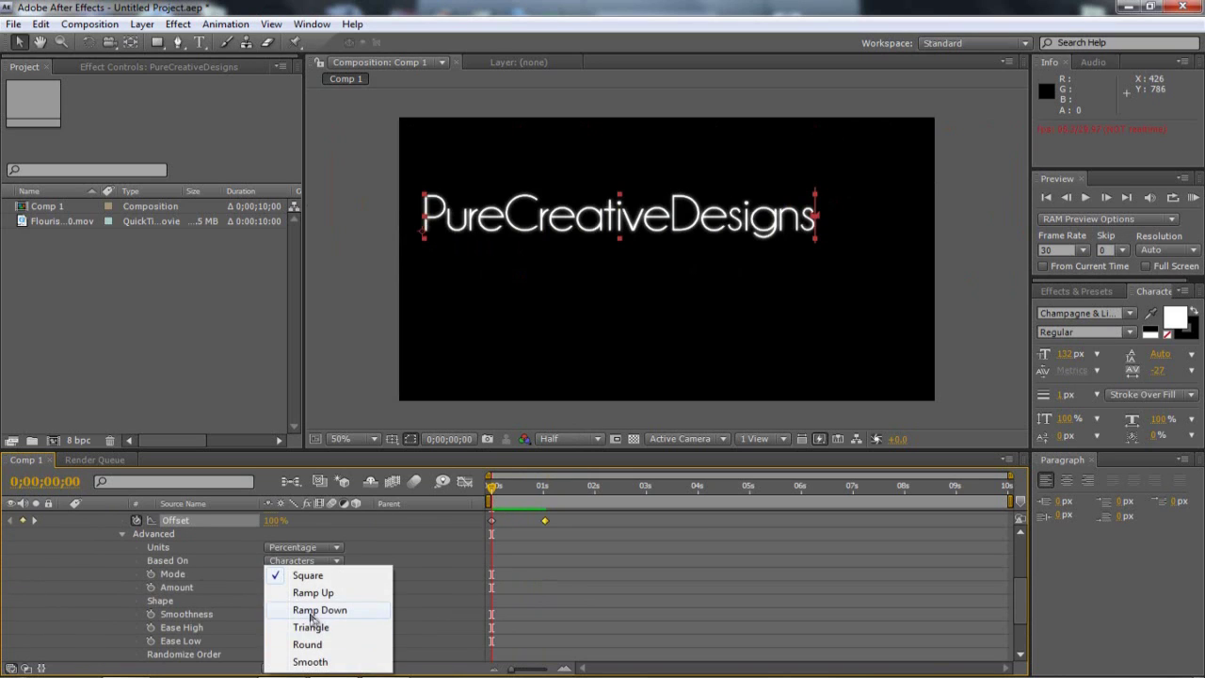
left_click(316, 613)
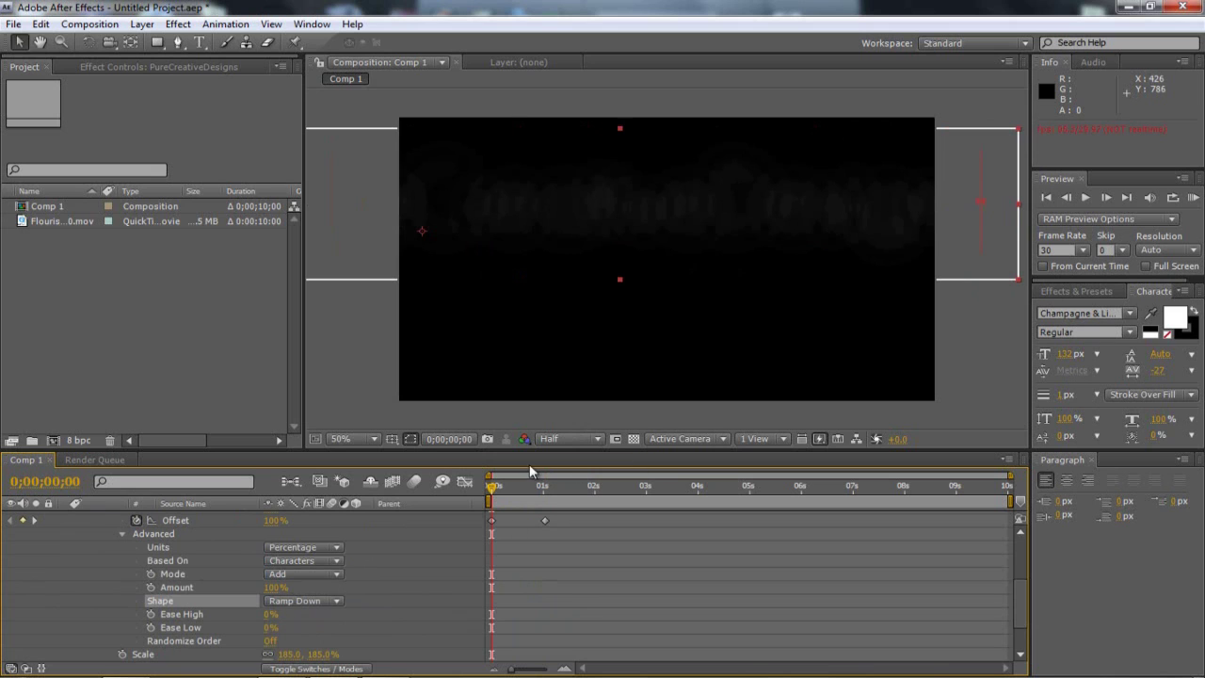
key("space")
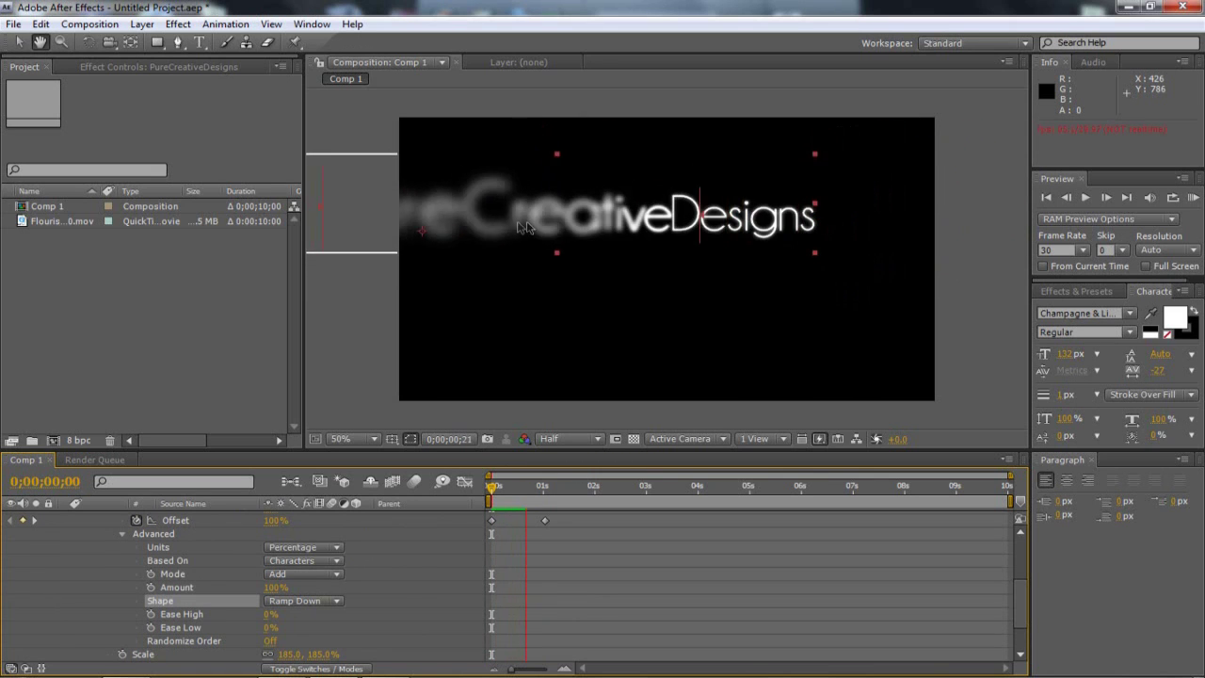
key("space")
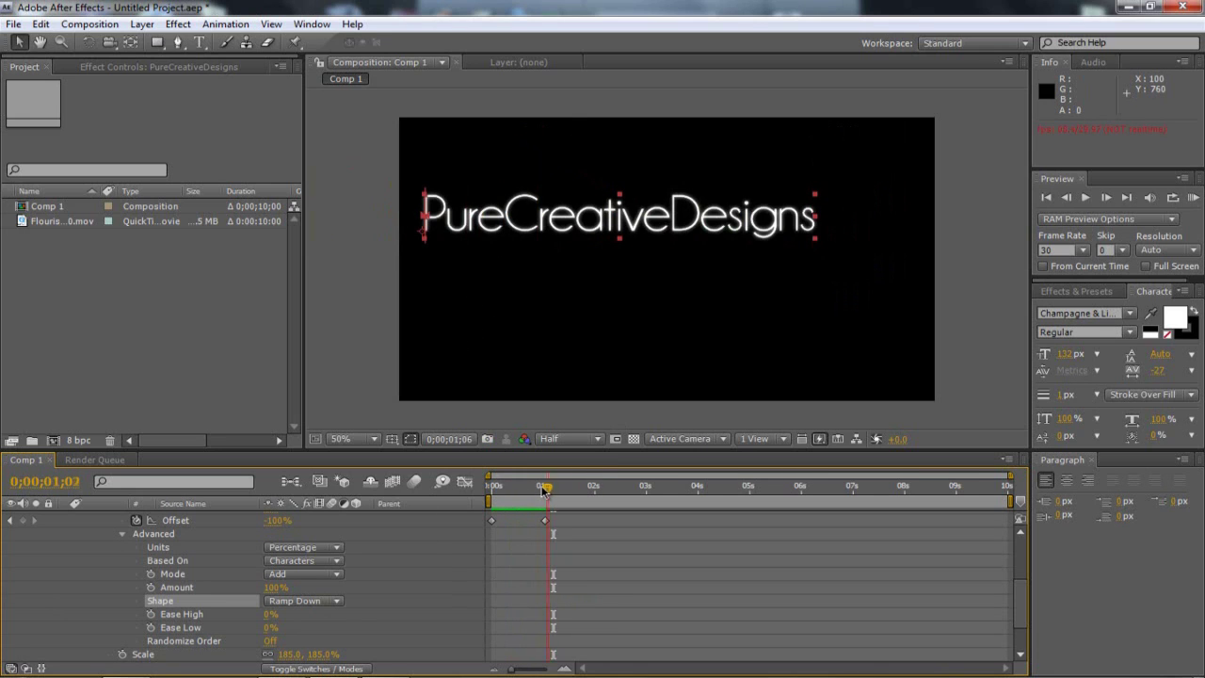
key("j")
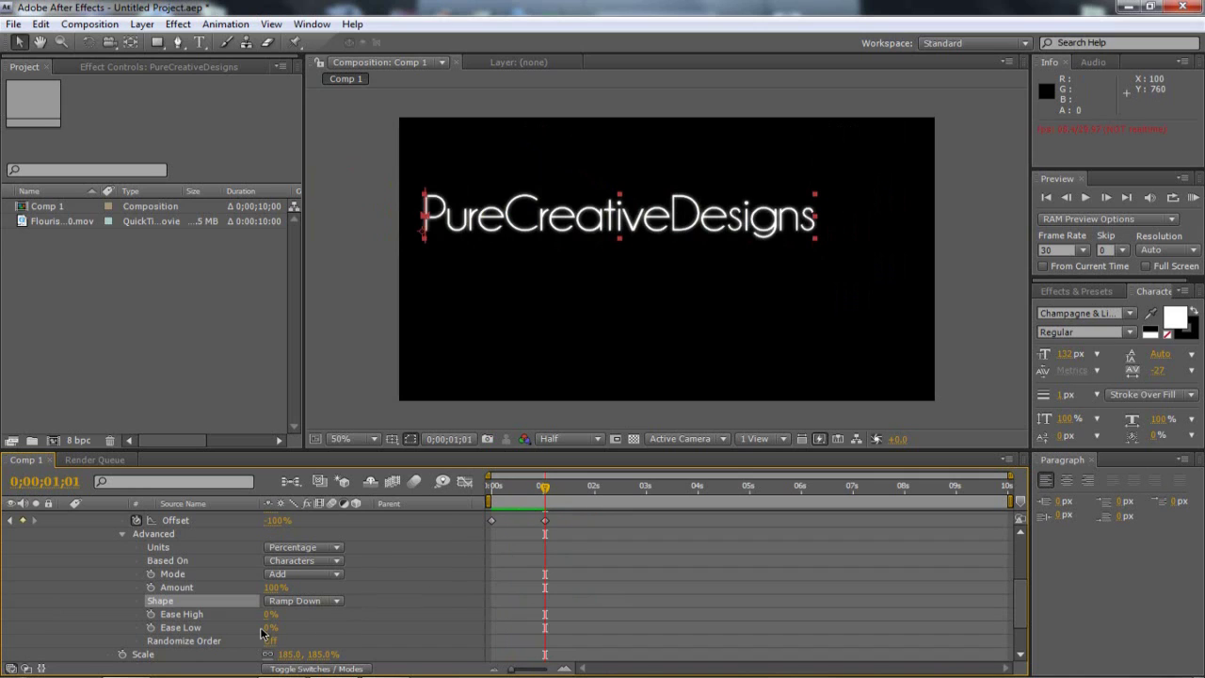
Raise the range selector's Ease Low to 80% and replay the intro from the start.
left_click_drag(262, 629, 301, 629)
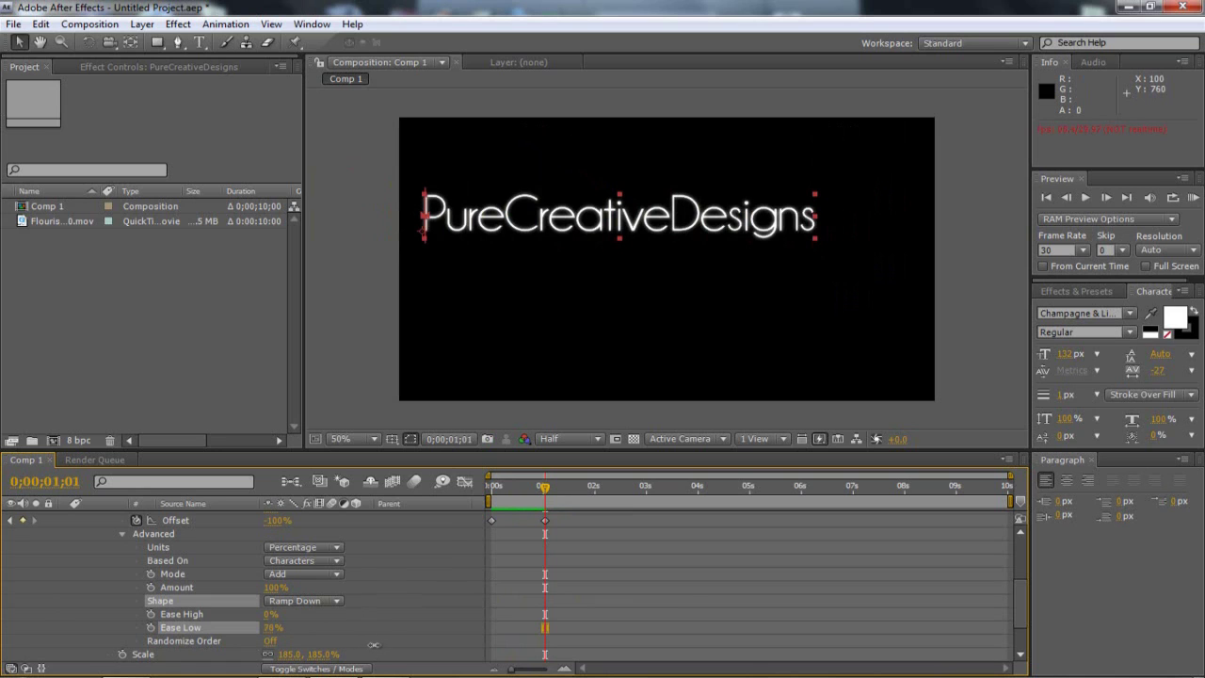
key("Home")
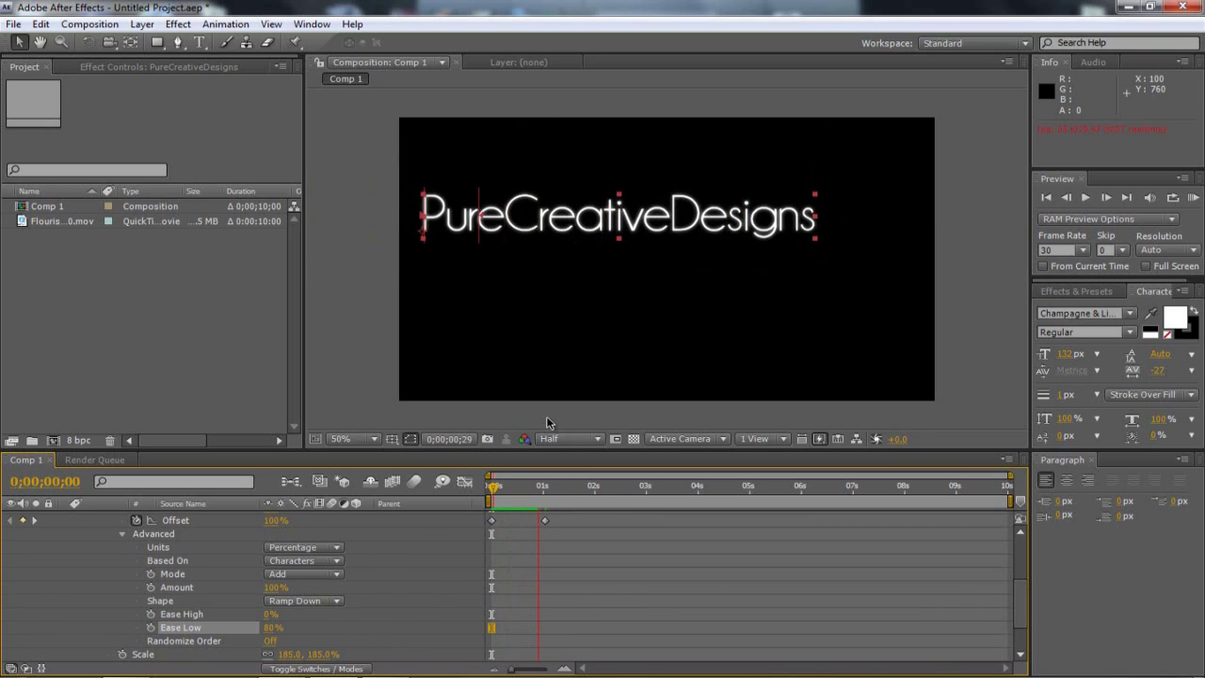
key("space")
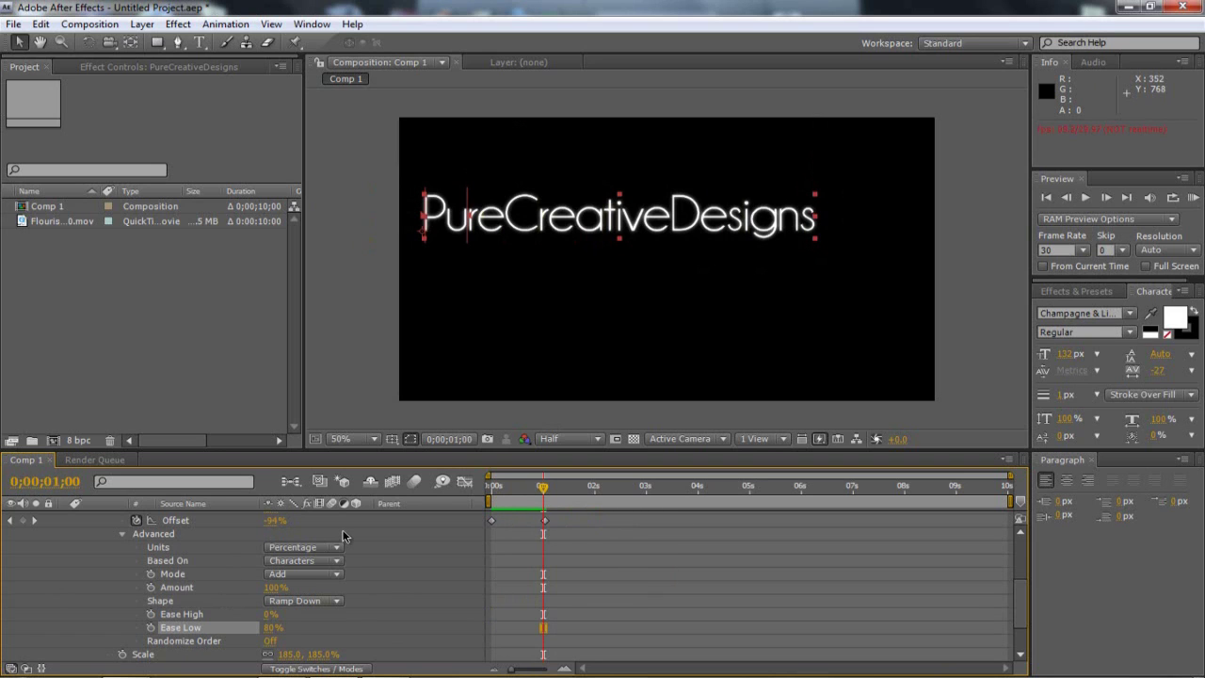
scroll(343, 536, "down", 1)
scroll(43, 584, "up", 4)
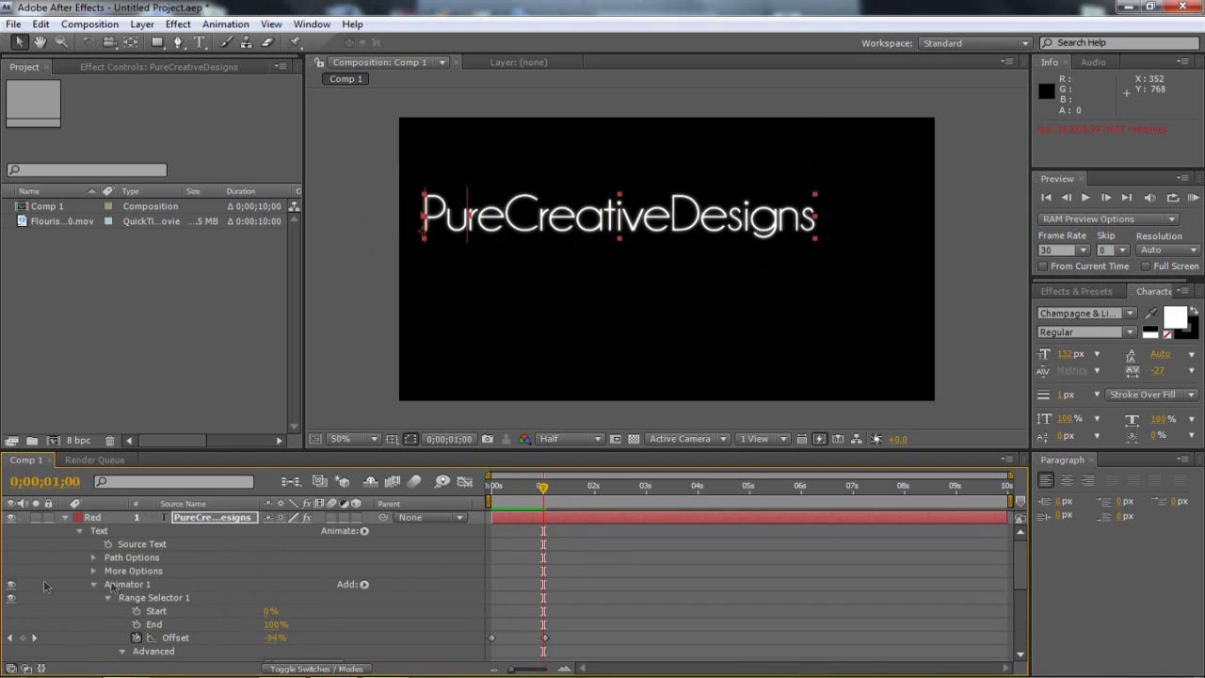
left_click(65, 519)
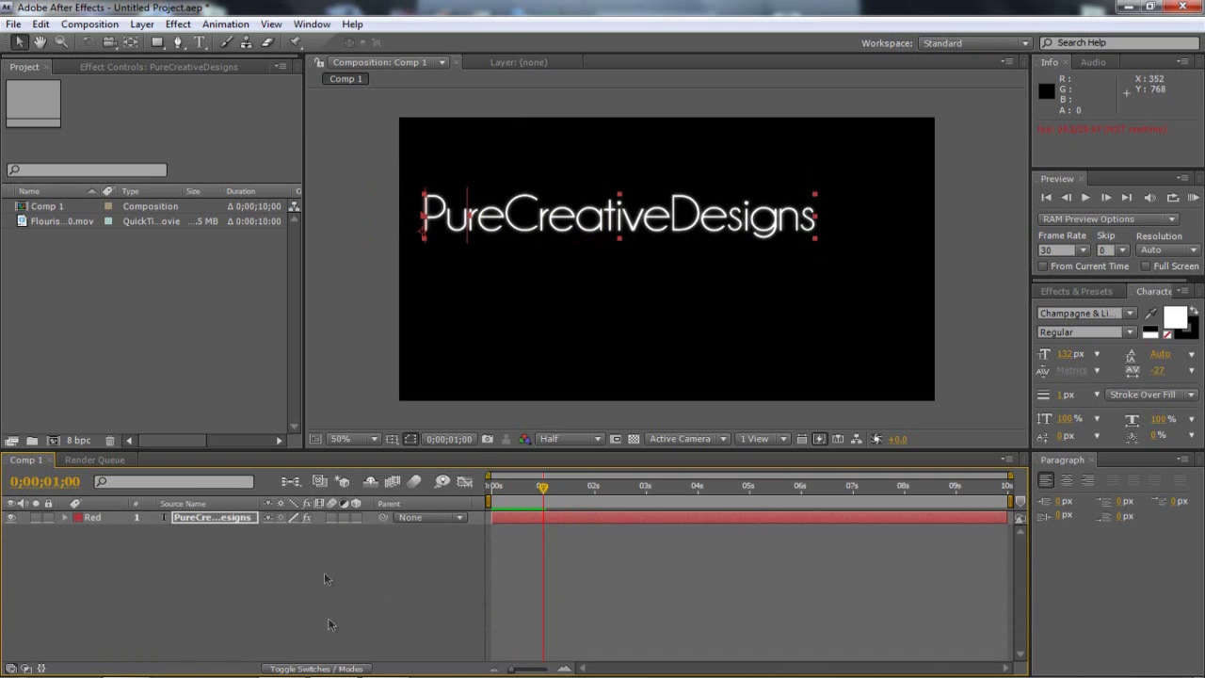
left_click_drag(544, 490, 457, 497)
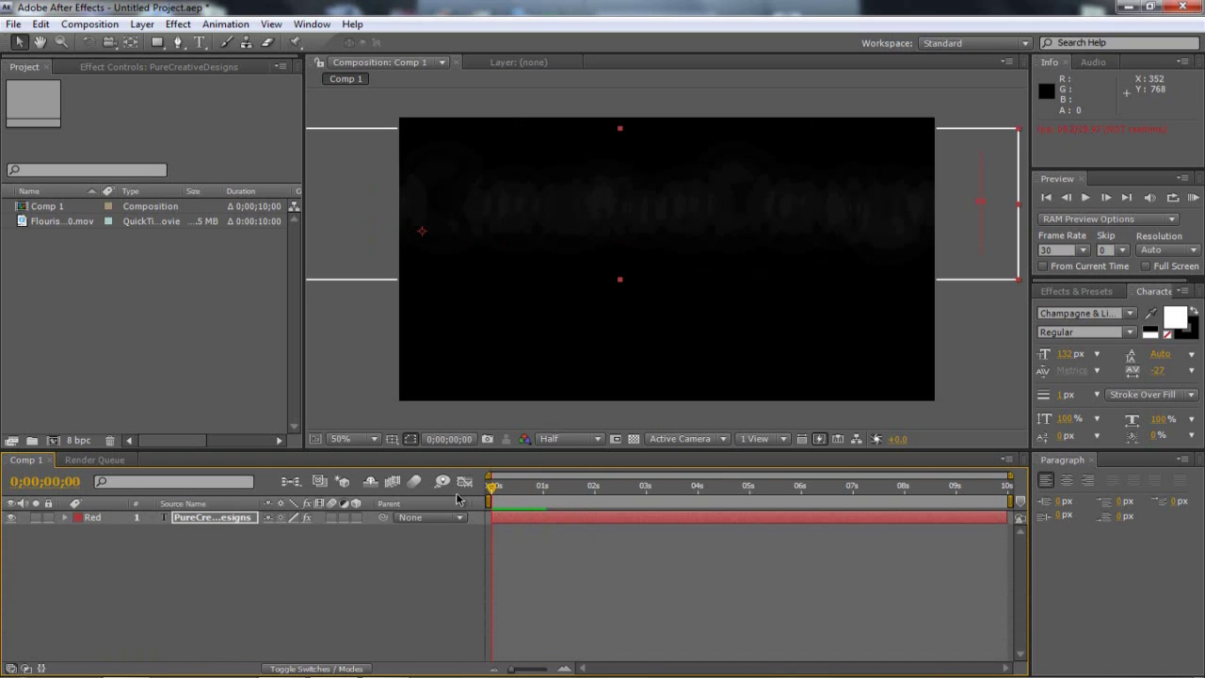
key("space")
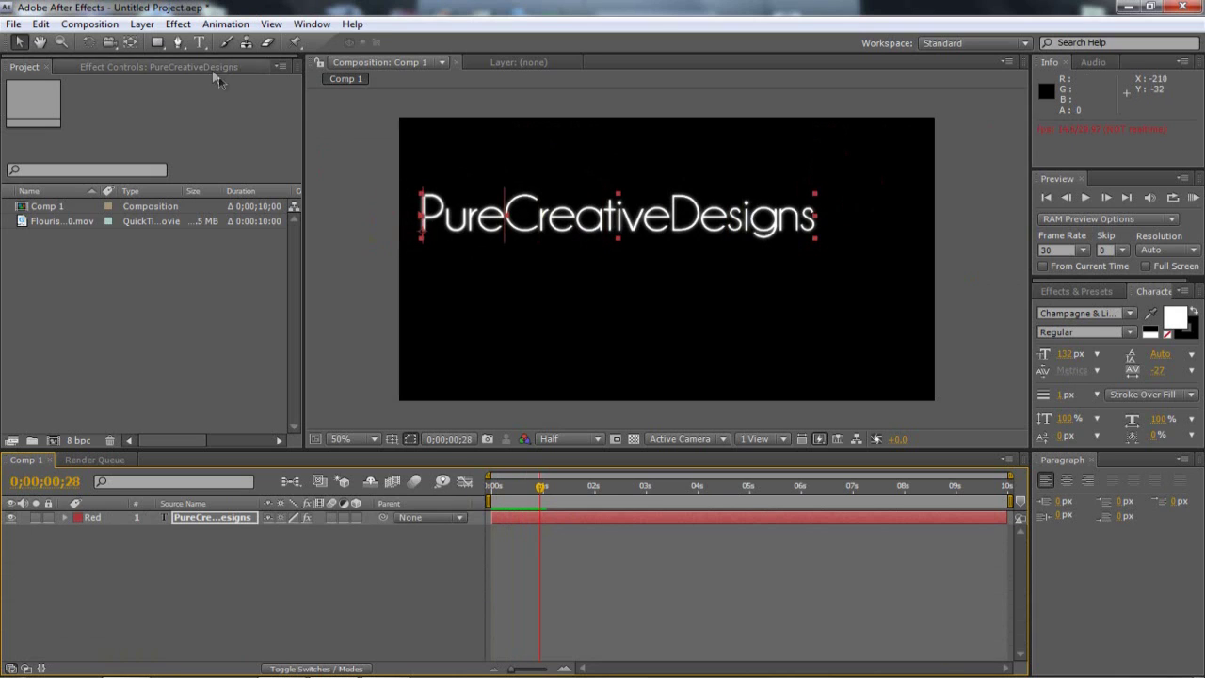
Create a new deep-blue (#001570) solid layer in the composition.
left_click(172, 26)
mouse_move(149, 29)
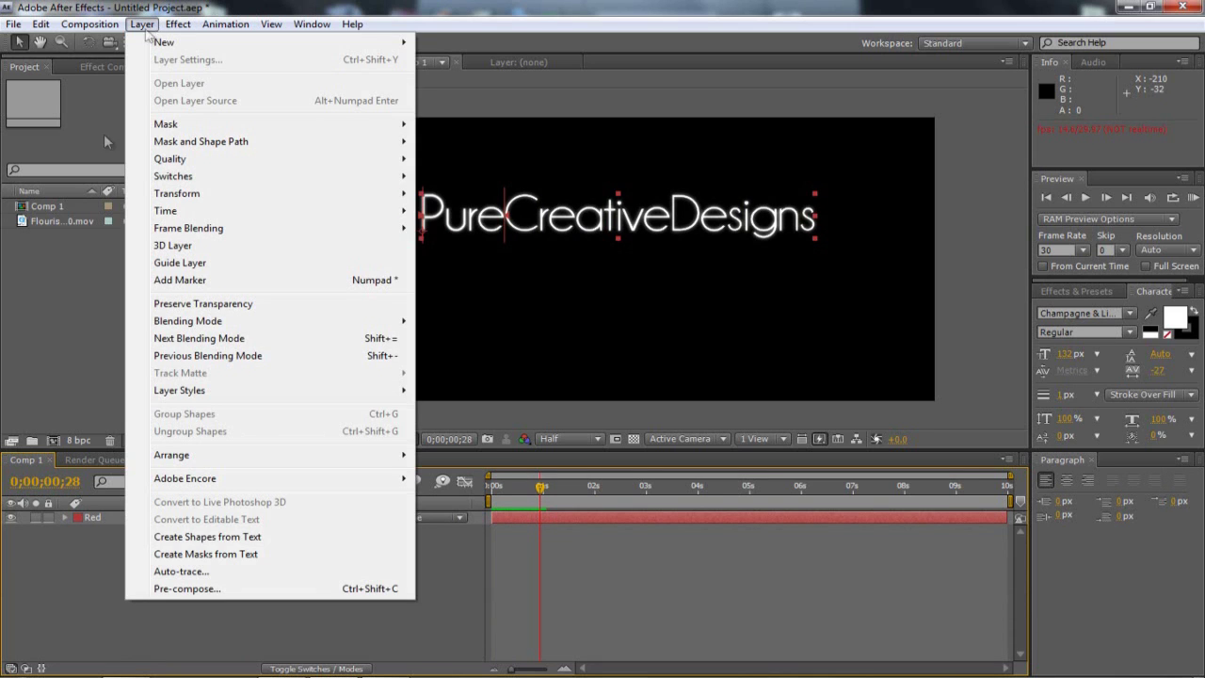
left_click(26, 287)
left_click(227, 577)
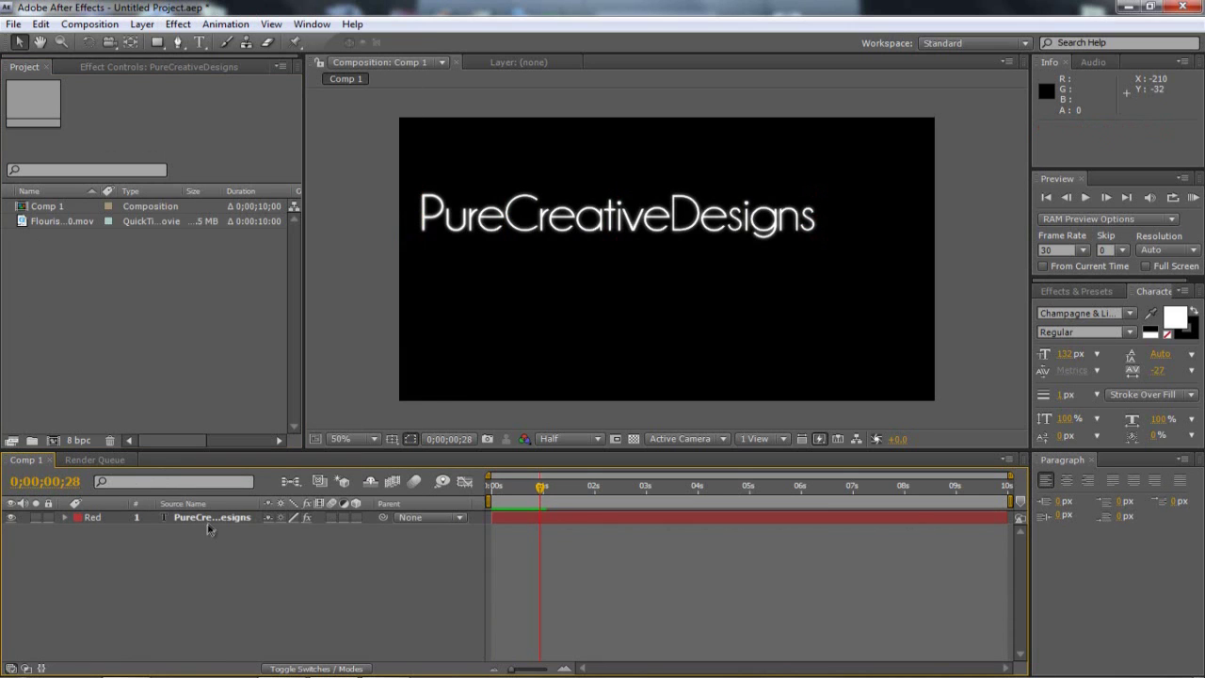
left_click(208, 521)
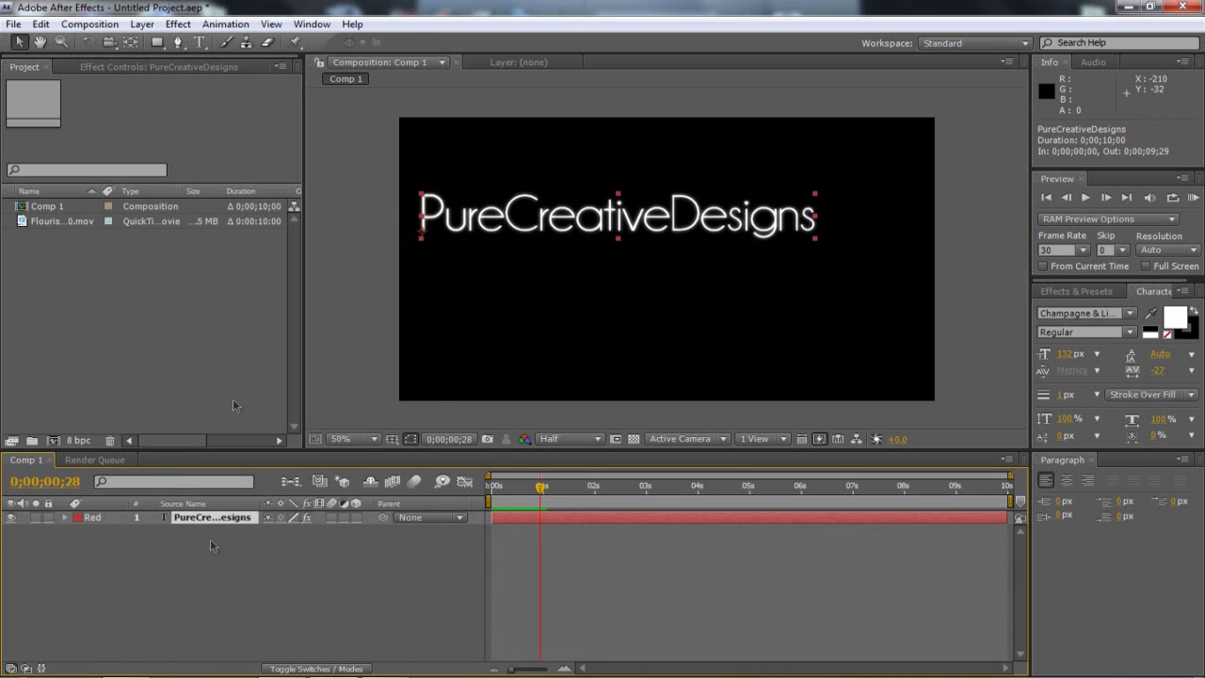
left_click(146, 24)
mouse_move(188, 38)
left_click(470, 56)
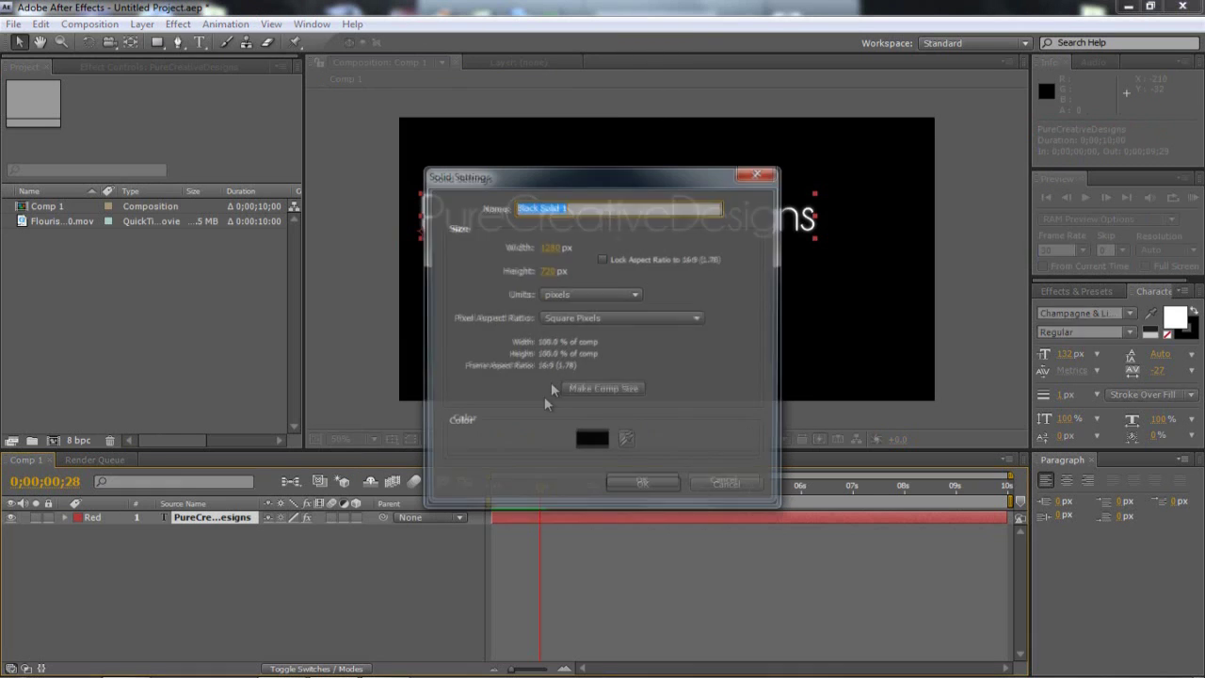
left_click(590, 439)
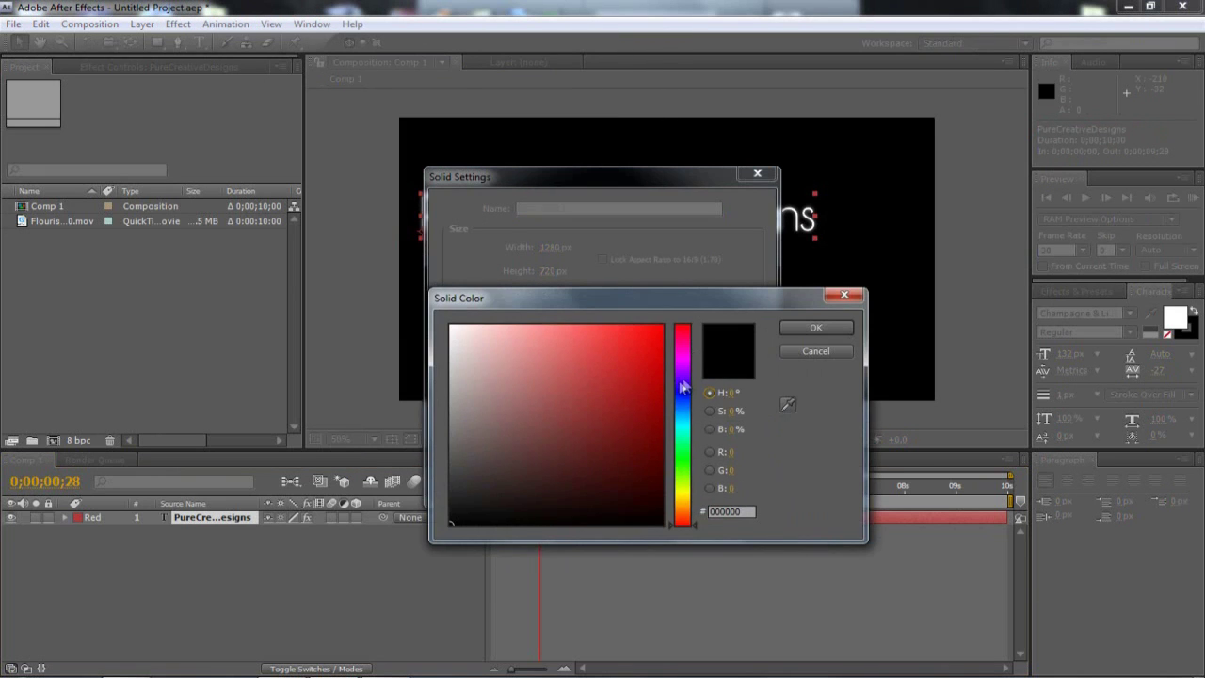
left_click(685, 400)
left_click_drag(678, 431, 678, 436)
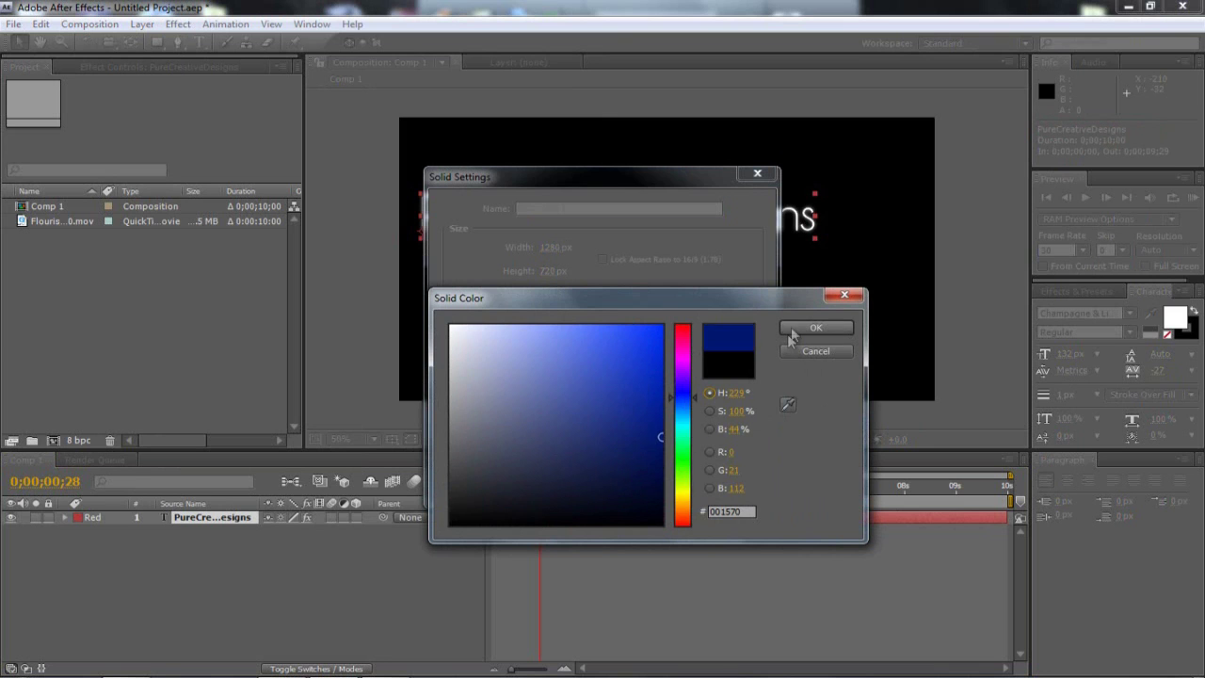
left_click(791, 330)
left_click(622, 492)
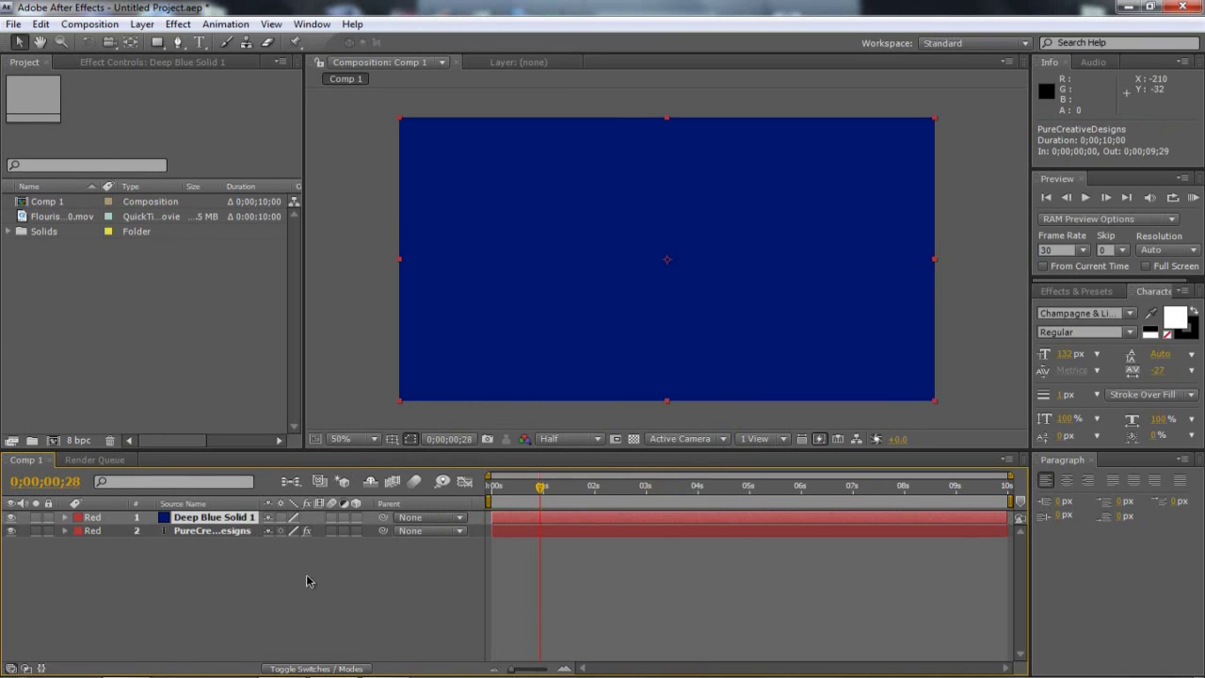
Draw an ellipse mask feathered 427 px on the solid and move it below the title.
left_click(158, 46)
left_click_drag(159, 45, 206, 80)
left_click_drag(412, 140, 920, 353)
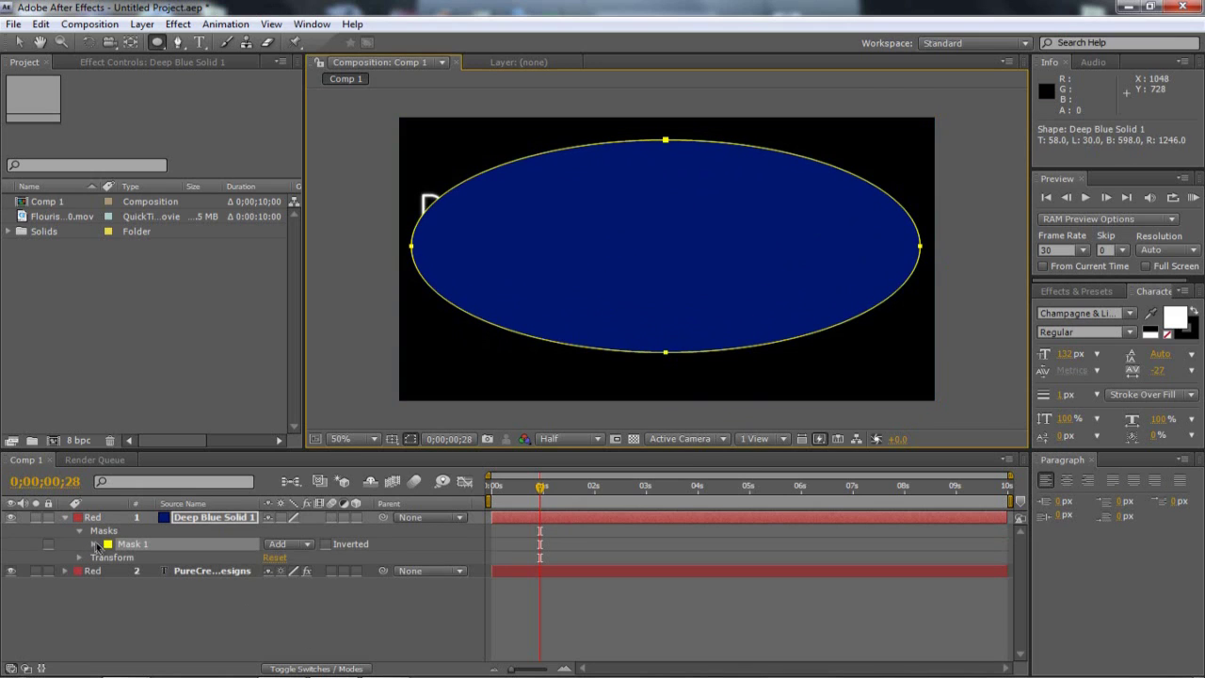
left_click(93, 545)
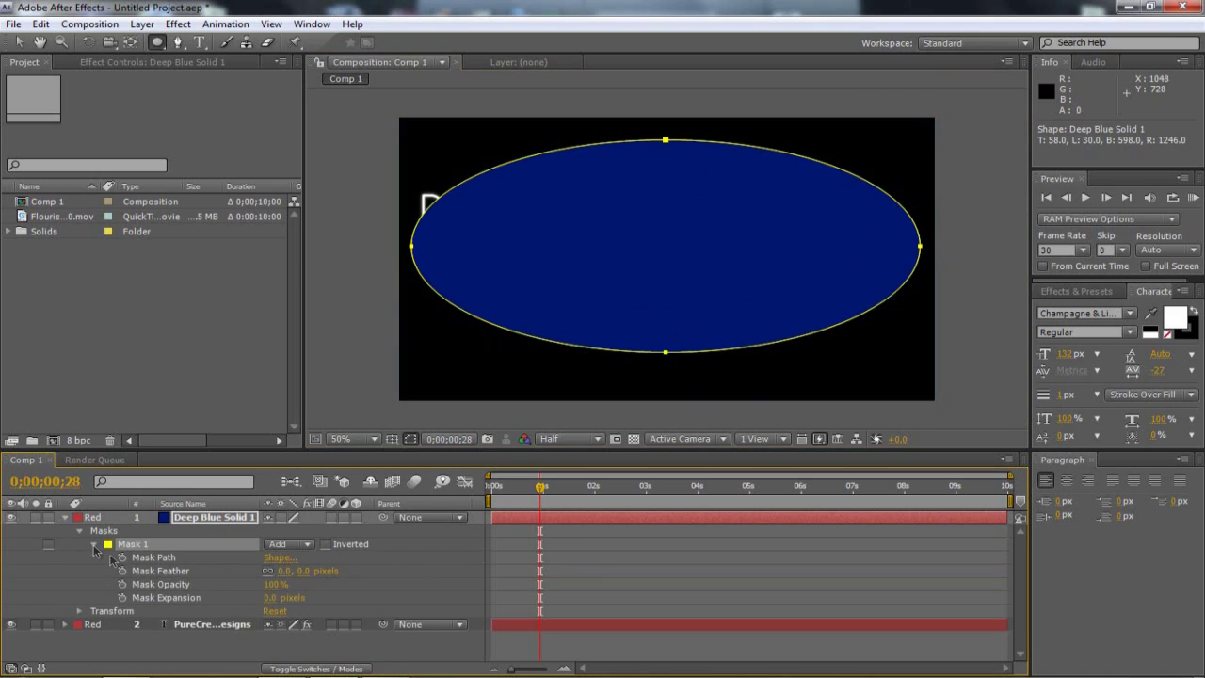
mouse_move(300, 571)
left_mouse_down()
mouse_move(379, 589)
mouse_move(278, 568)
mouse_move(359, 587)
mouse_move(295, 581)
left_mouse_up()
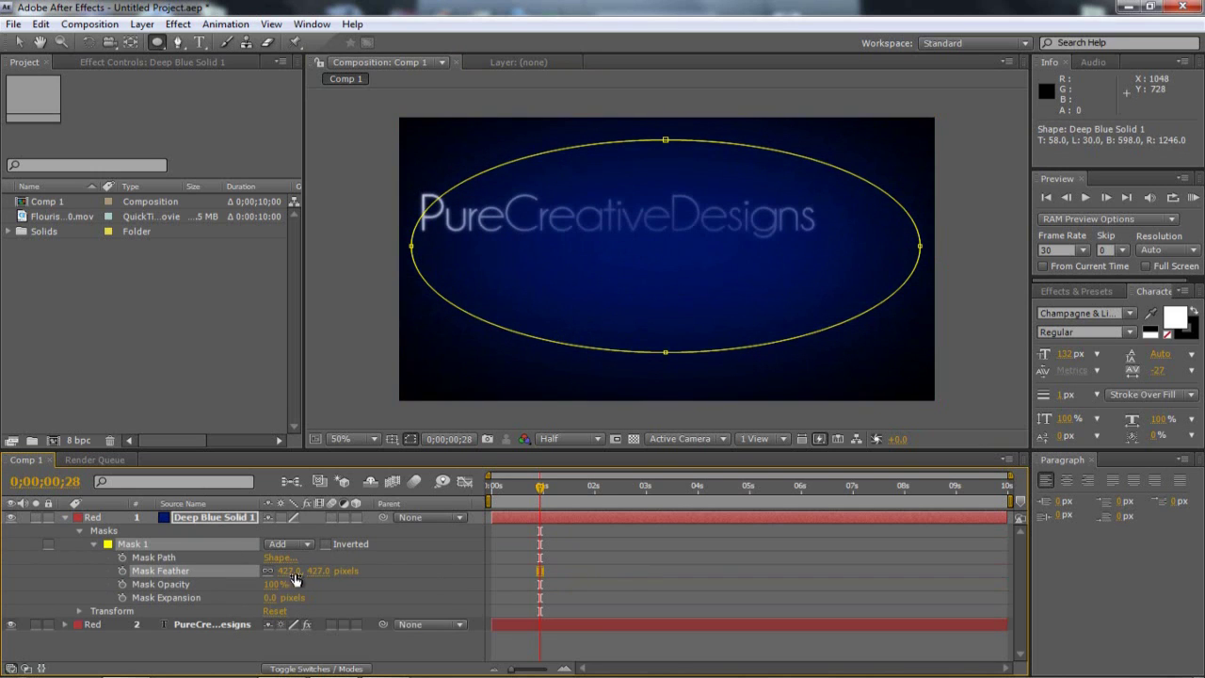
left_click(65, 519)
left_click_drag(237, 520, 240, 541)
left_click(233, 585)
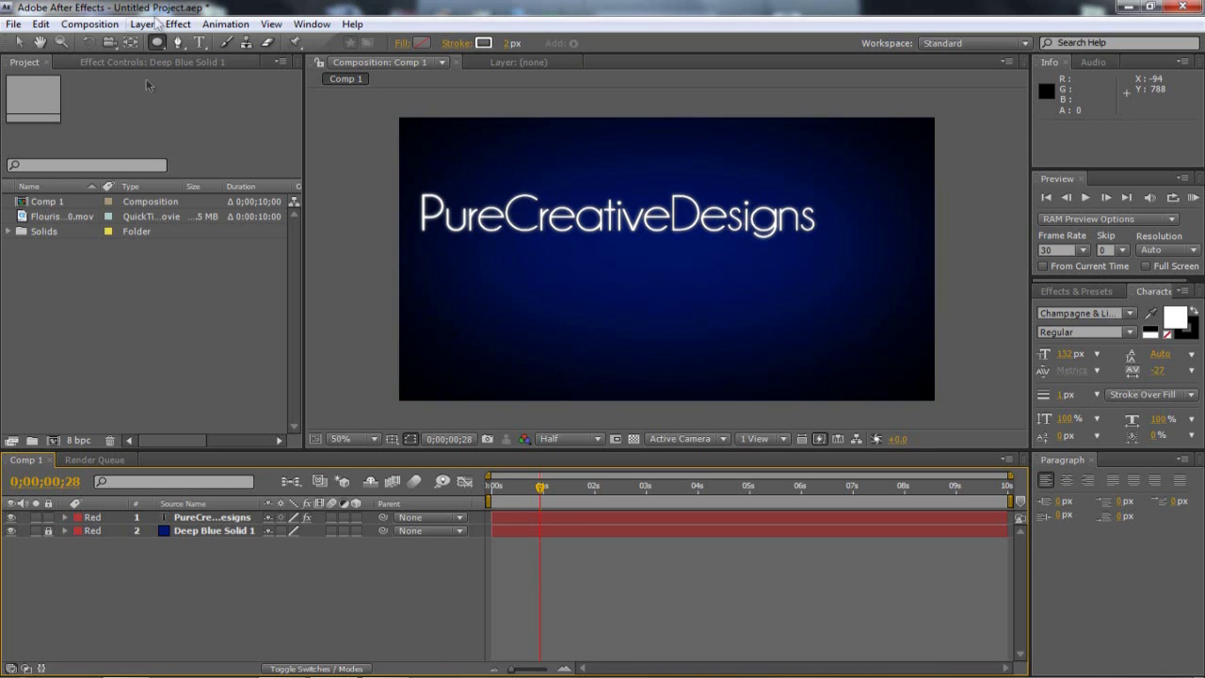
Add a new black solid layer above the title.
left_click(197, 518)
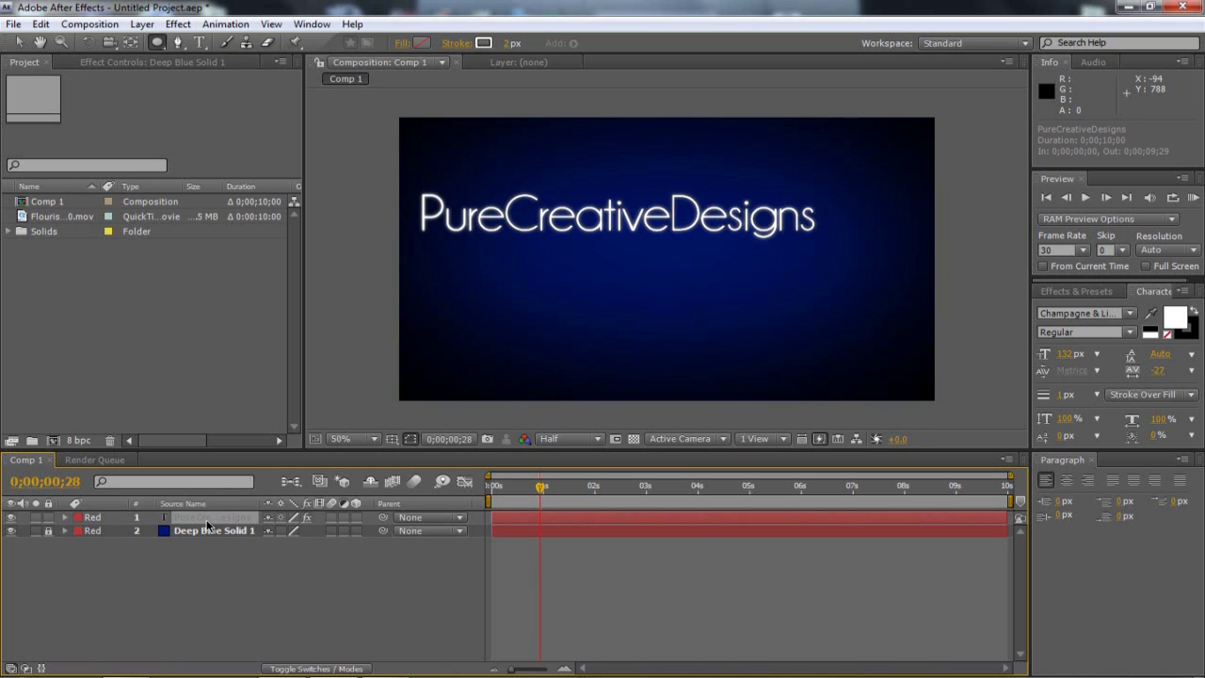
left_click(142, 23)
mouse_move(162, 44)
left_click(457, 59)
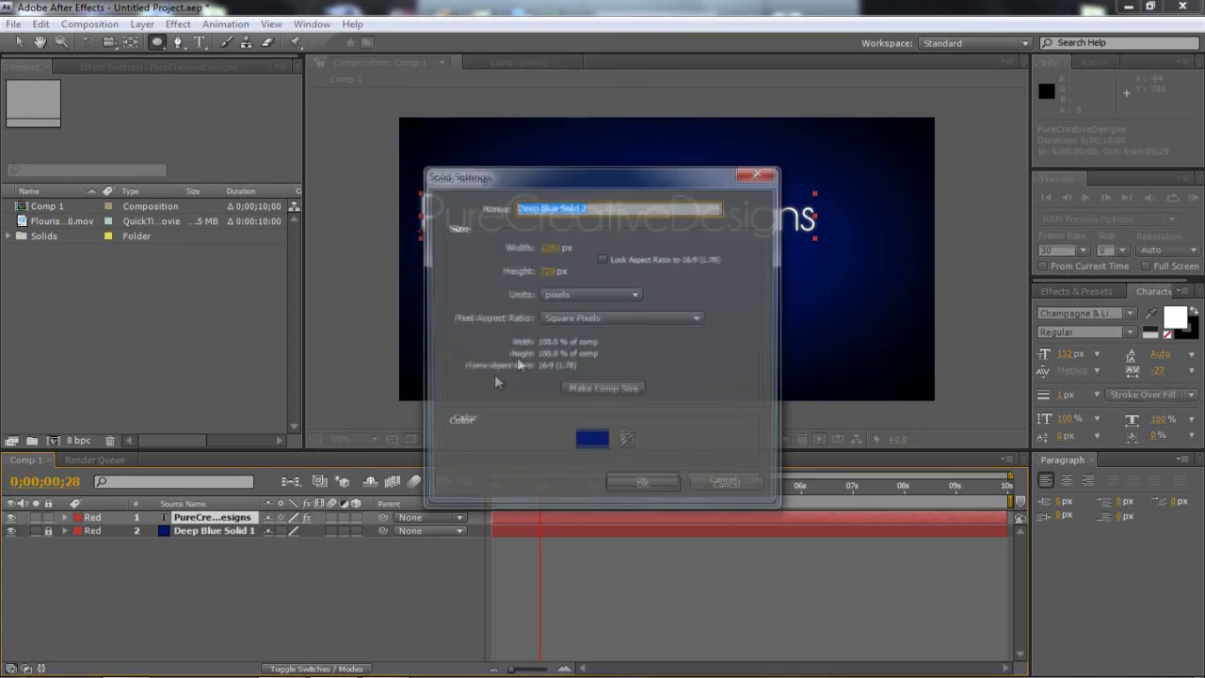
left_click(603, 439)
left_click_drag(523, 378, 528, 523)
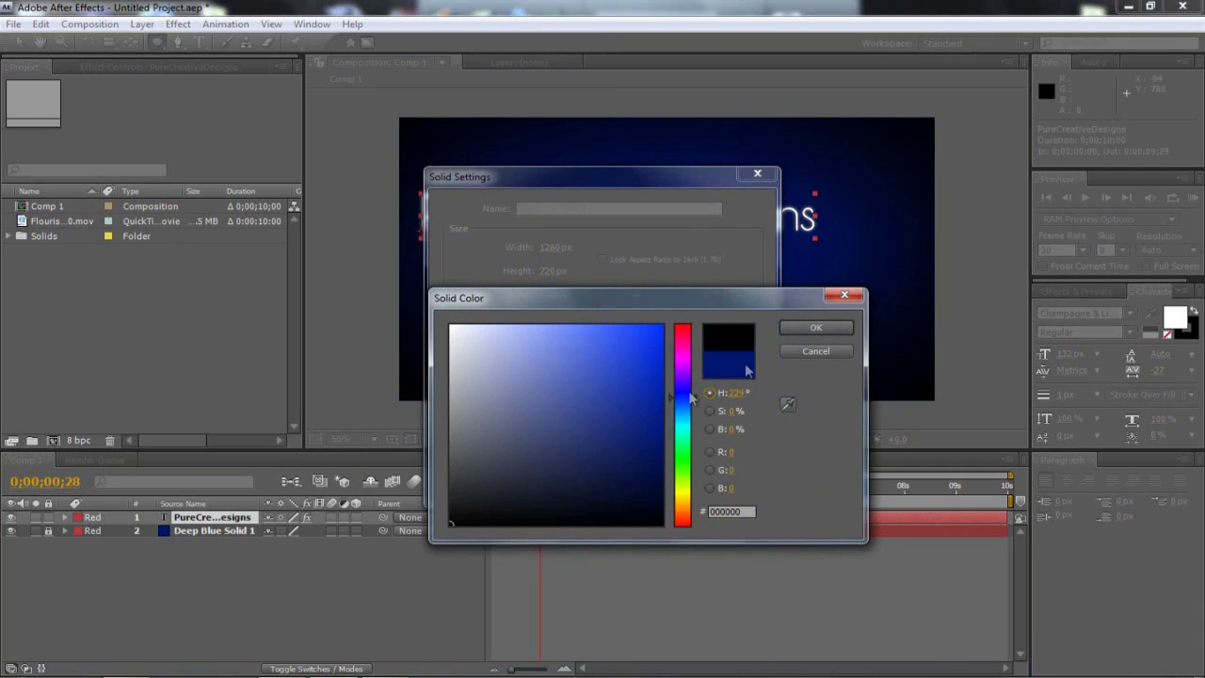
left_click(815, 326)
left_click(647, 484)
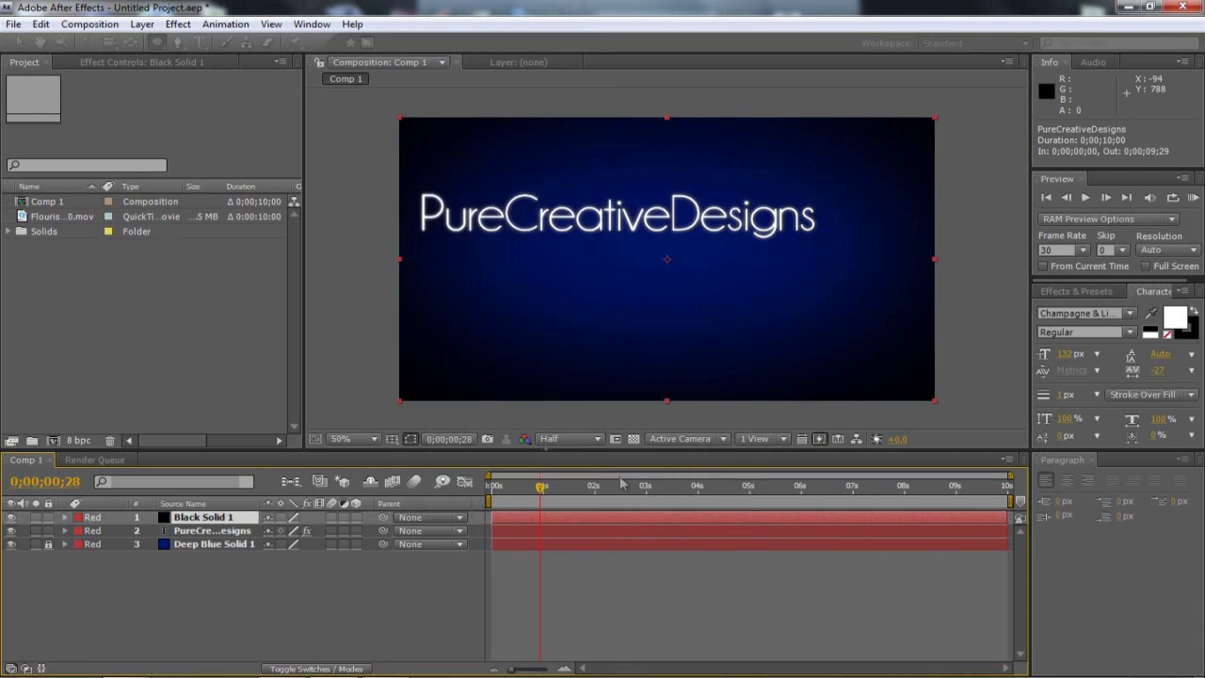
Apply Lens Flare to the black solid, compare lens types, and settle on 105mm Prime.
left_click(178, 24)
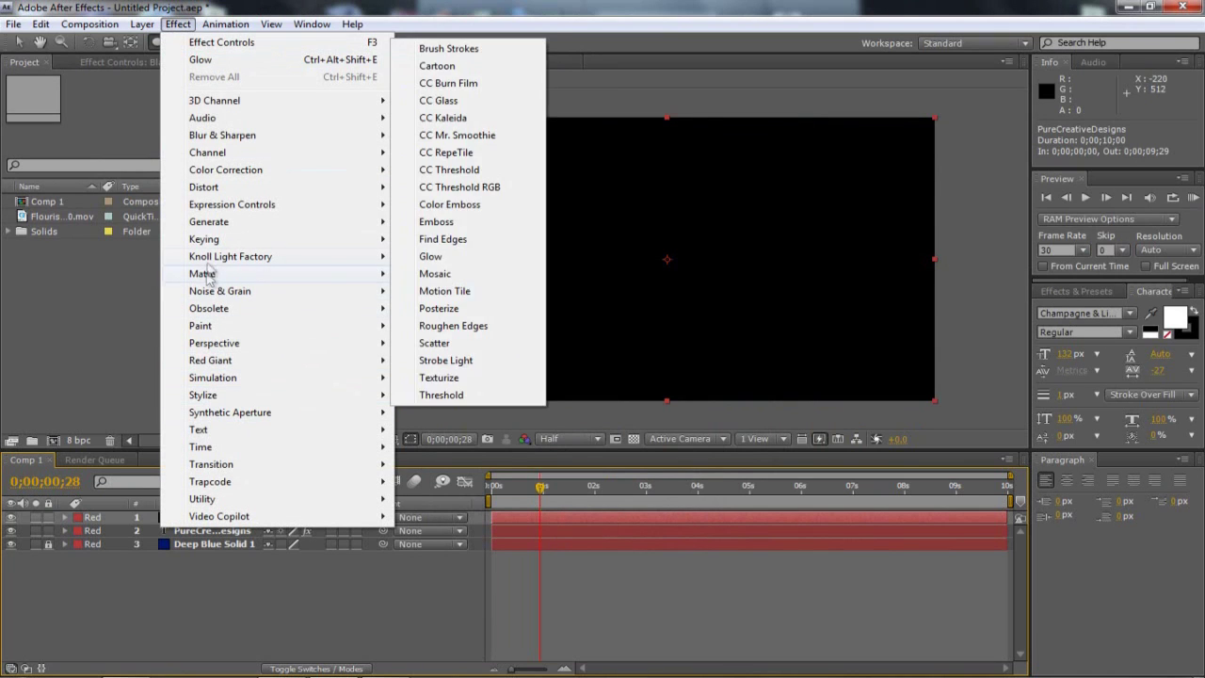
mouse_move(219, 223)
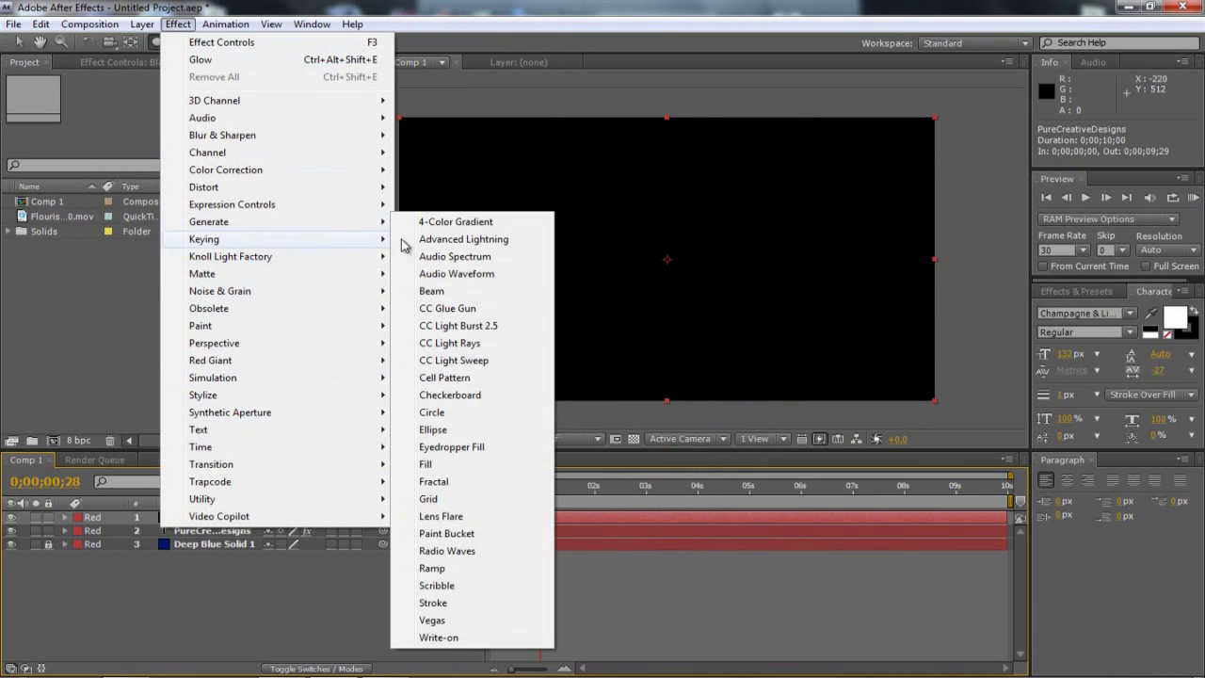
left_click(452, 520)
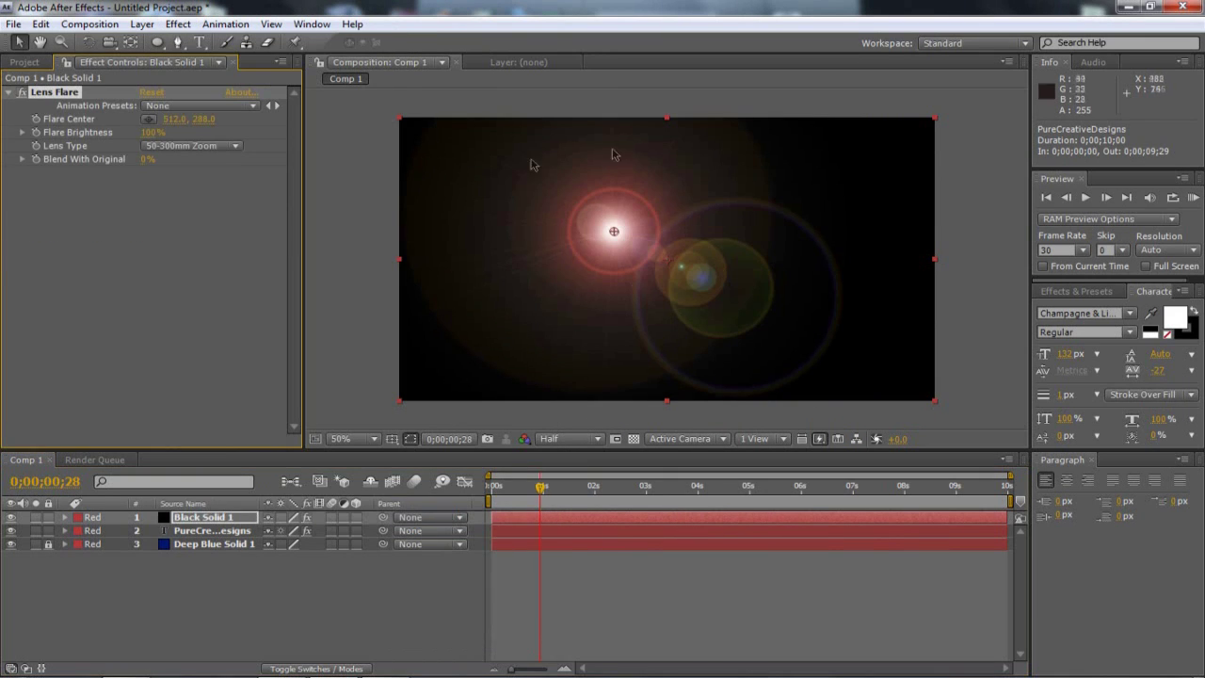
left_click(185, 146)
left_click(184, 168)
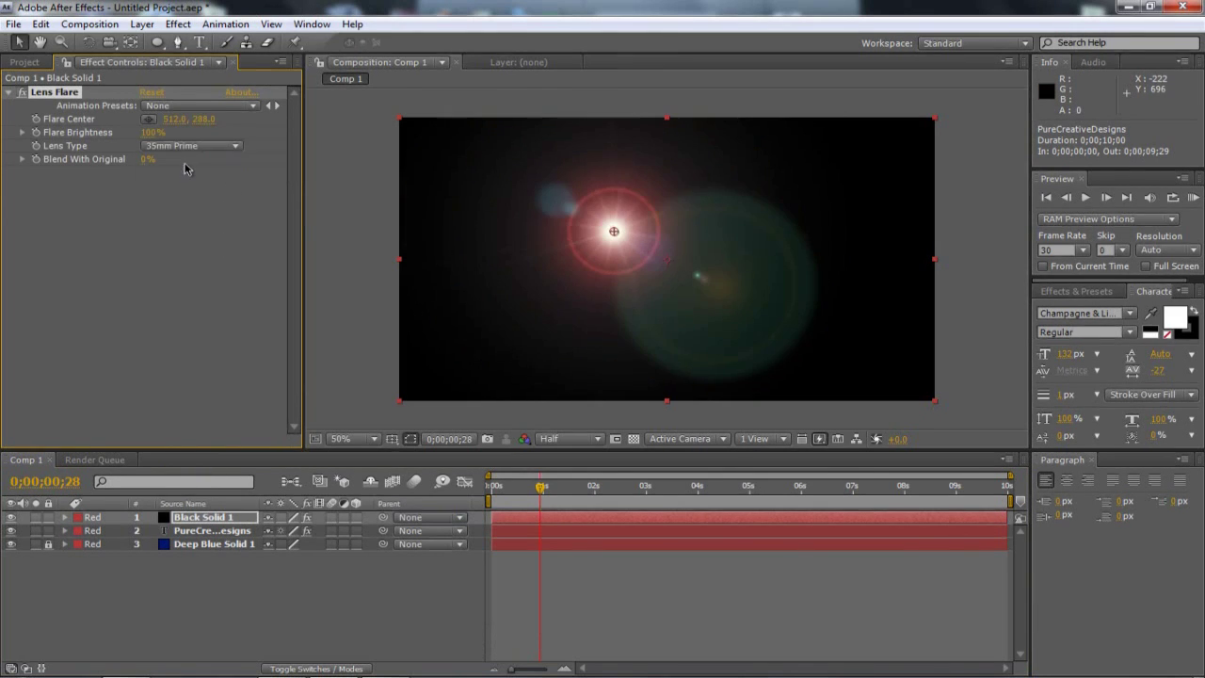
left_click(181, 148)
left_click(200, 167)
left_click(205, 148)
left_click(209, 111)
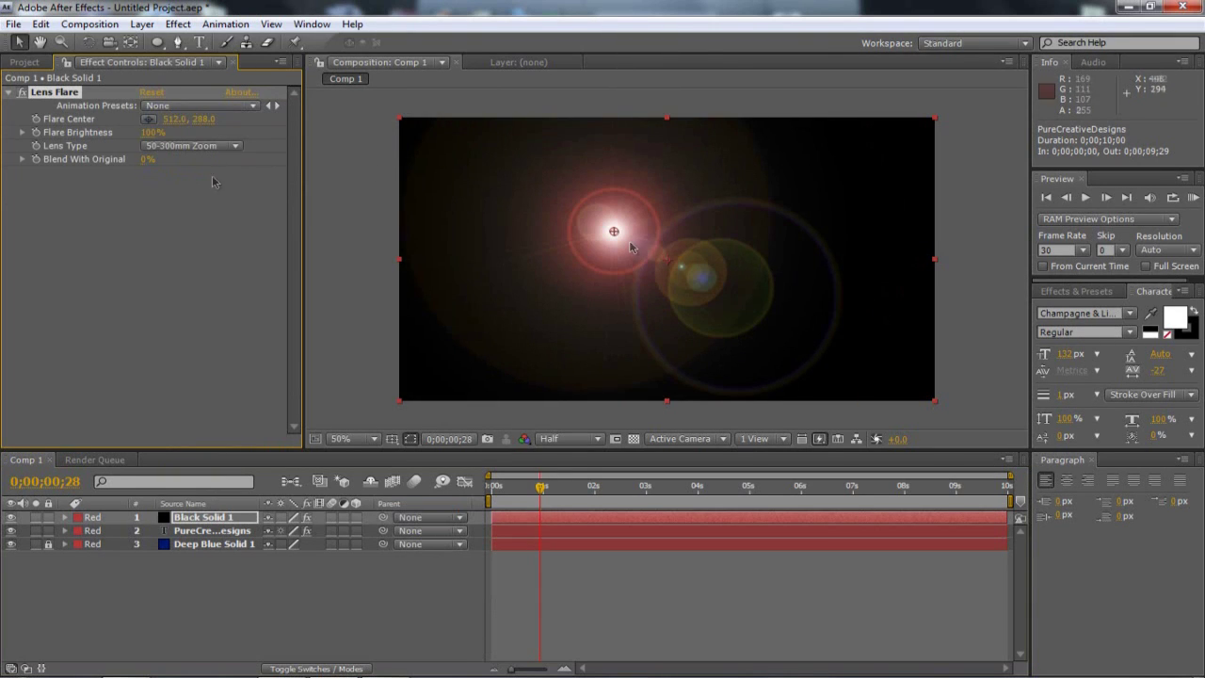
left_click(196, 147)
left_click(204, 169)
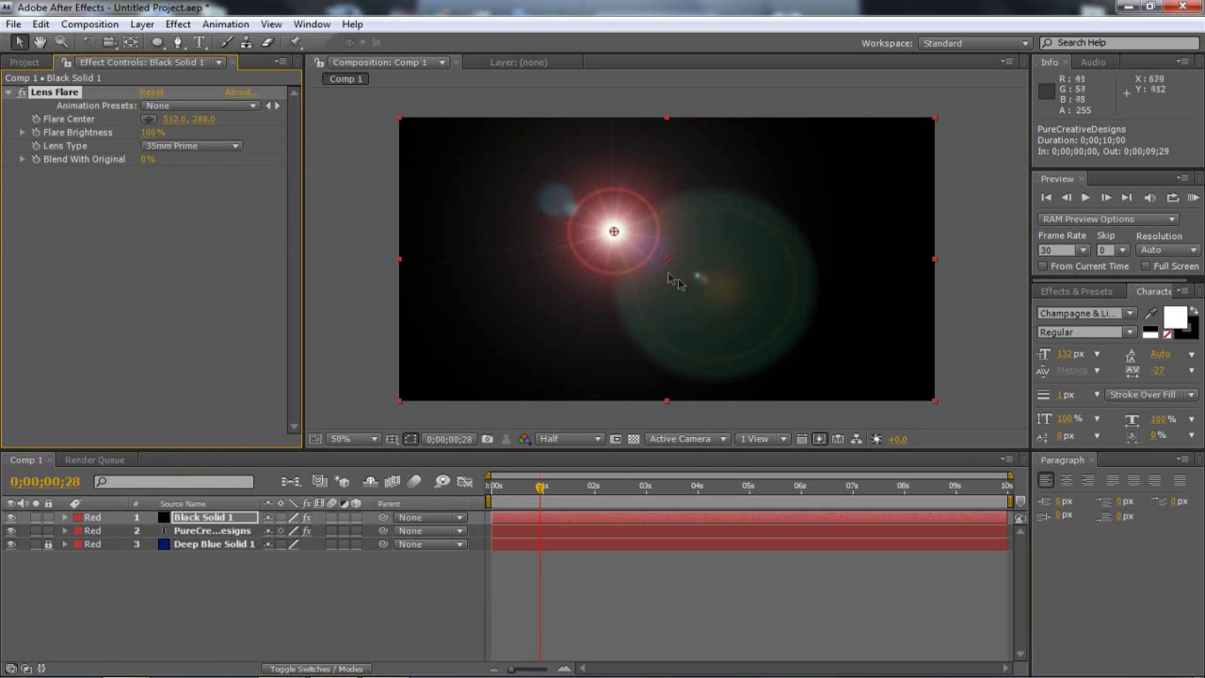
left_click(175, 154)
left_click(200, 165)
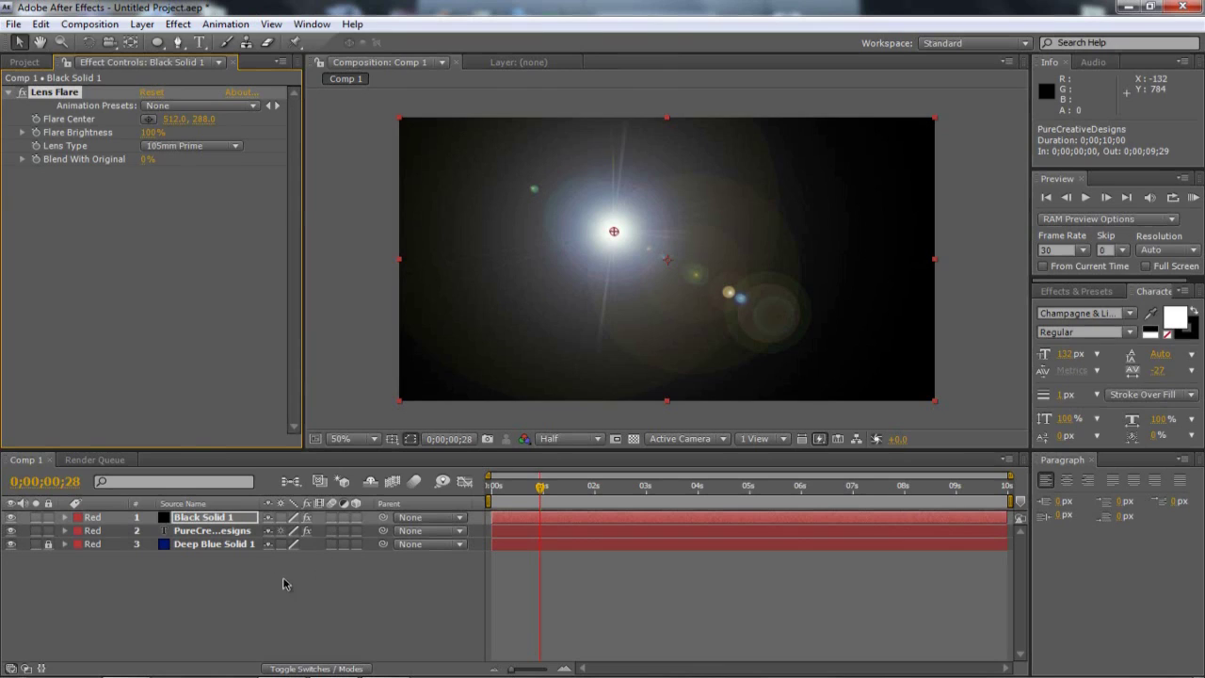
left_click(206, 519)
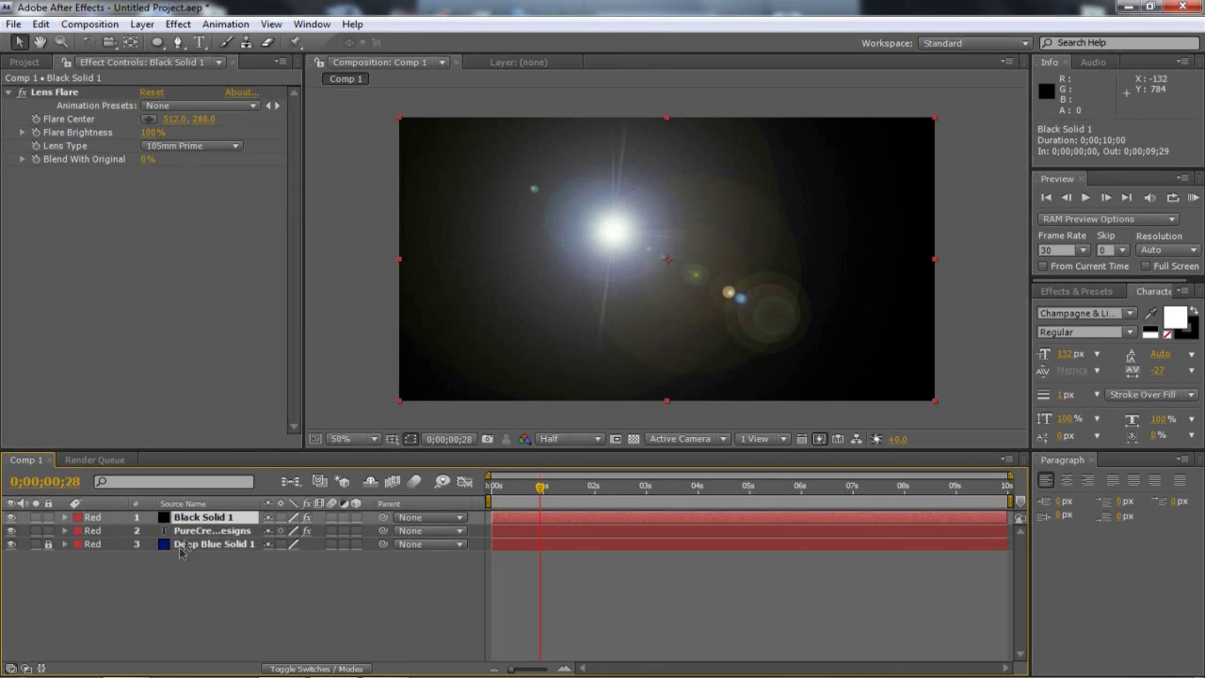
Set Black Solid 1's blend mode to Add so the flare adds over the title.
key("F4")
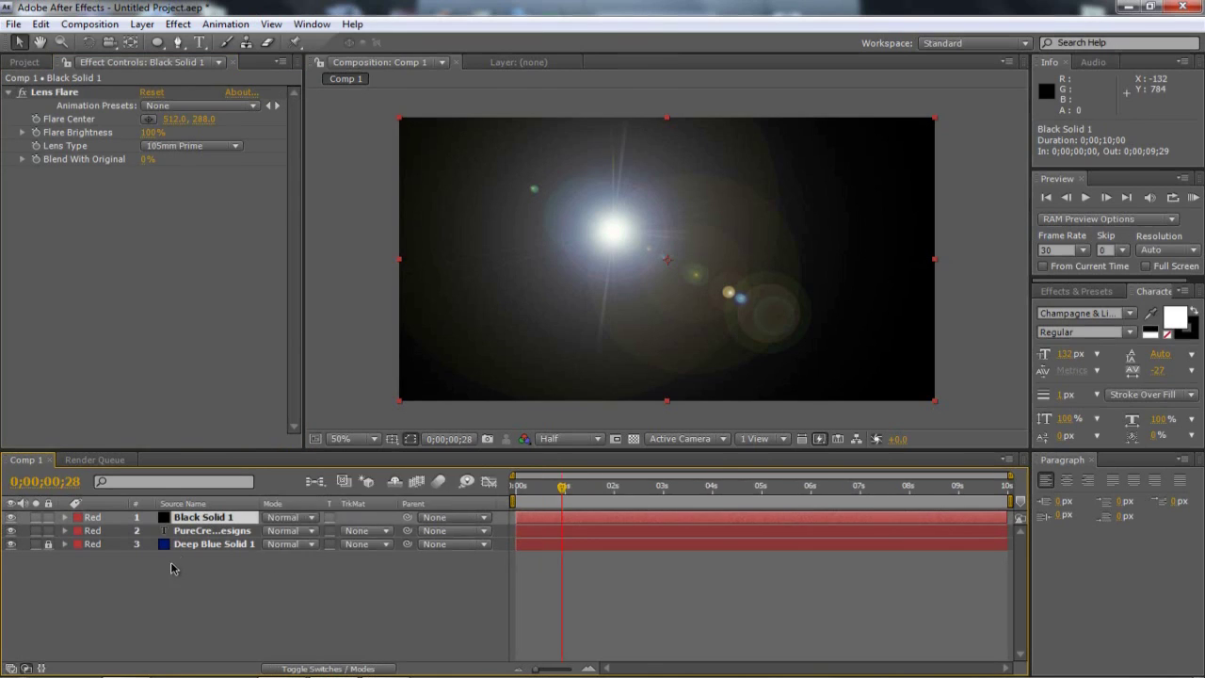
left_click(287, 518)
left_click(318, 183)
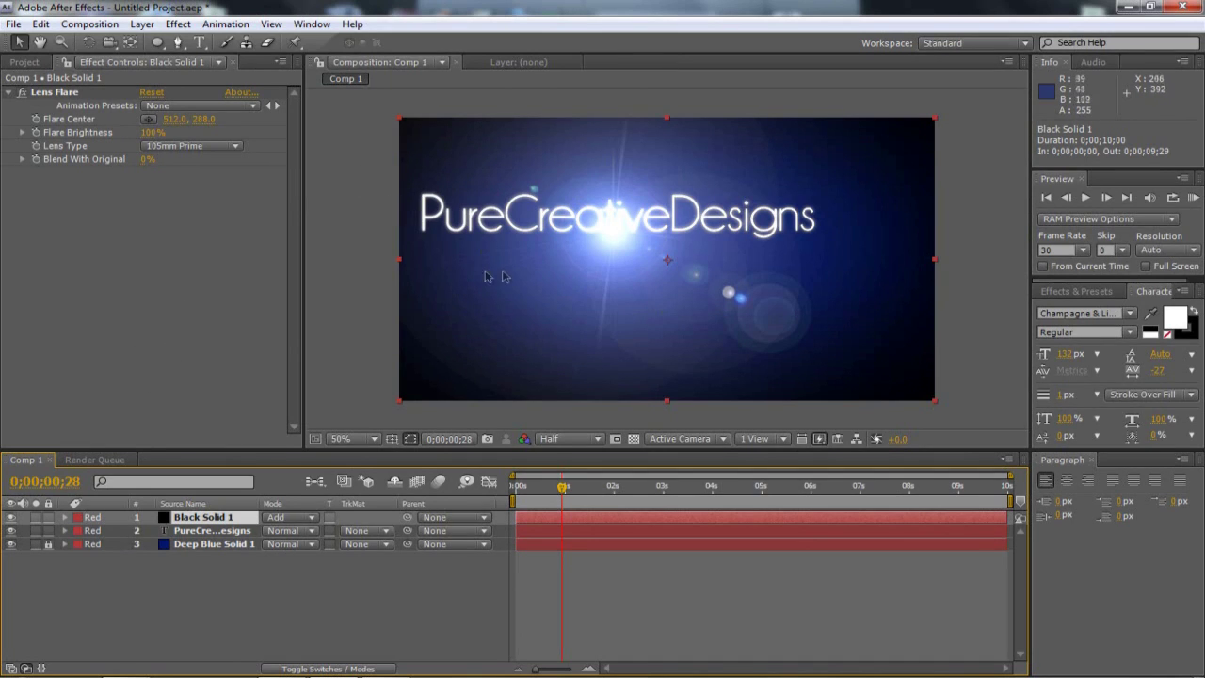
Drag the Lens Flare centre off the left edge of the frame to -216, 246.
left_click(56, 93)
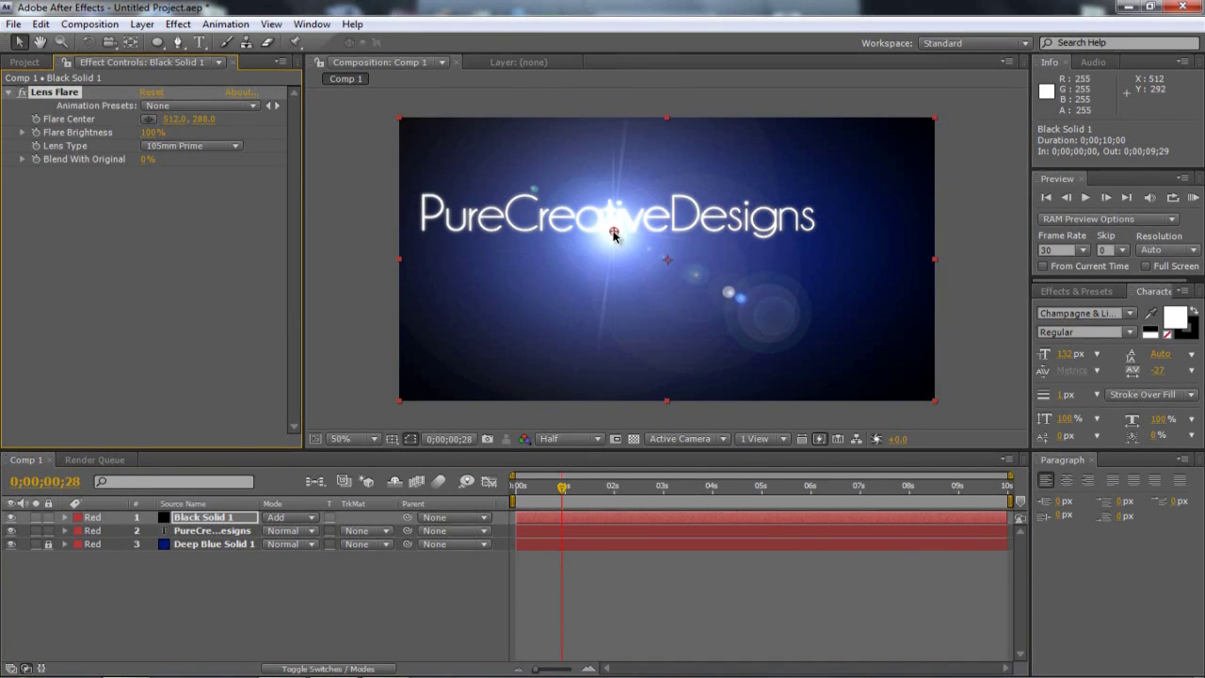
left_click_drag(613, 234, 319, 220)
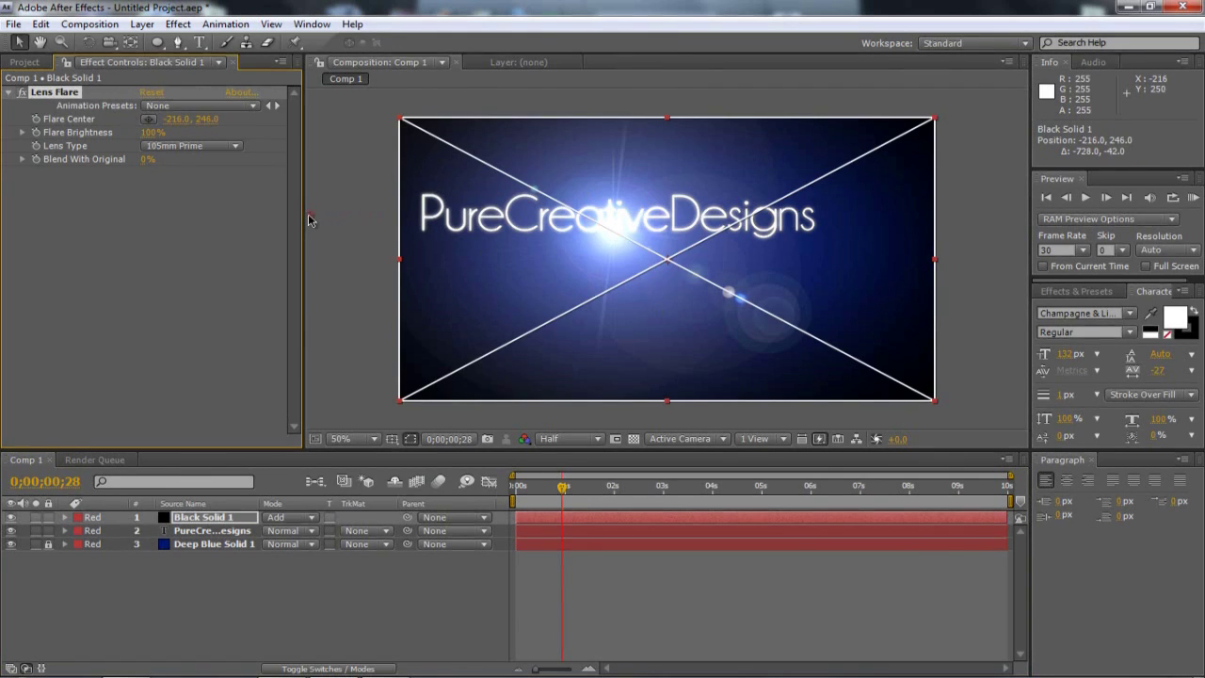
left_click_drag(309, 220, 309, 221)
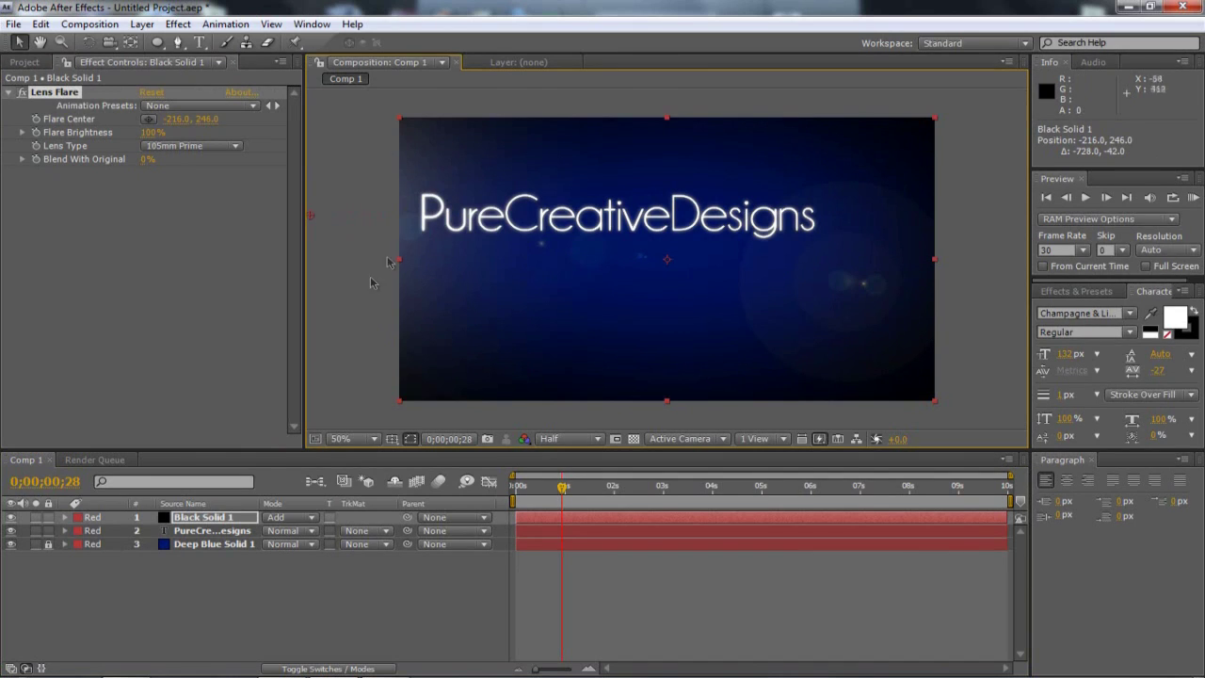
At frame 0, set the text layer's Animator 1 Opacity to 0%.
left_click(520, 491)
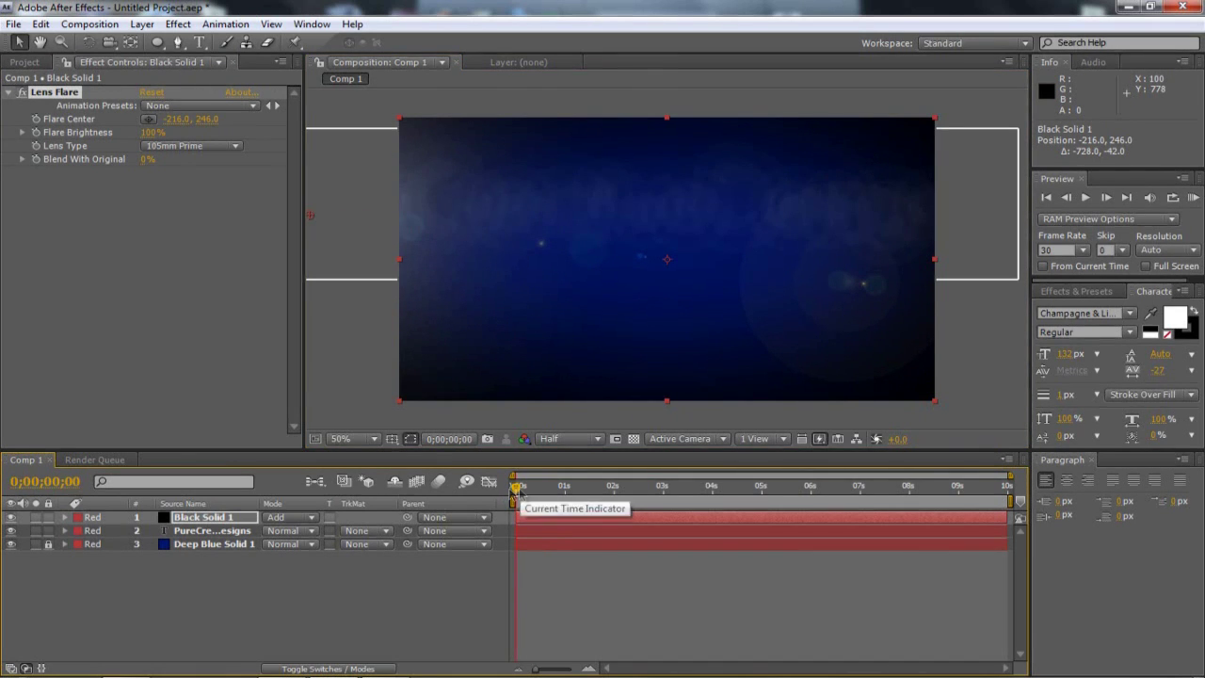
left_click(209, 531)
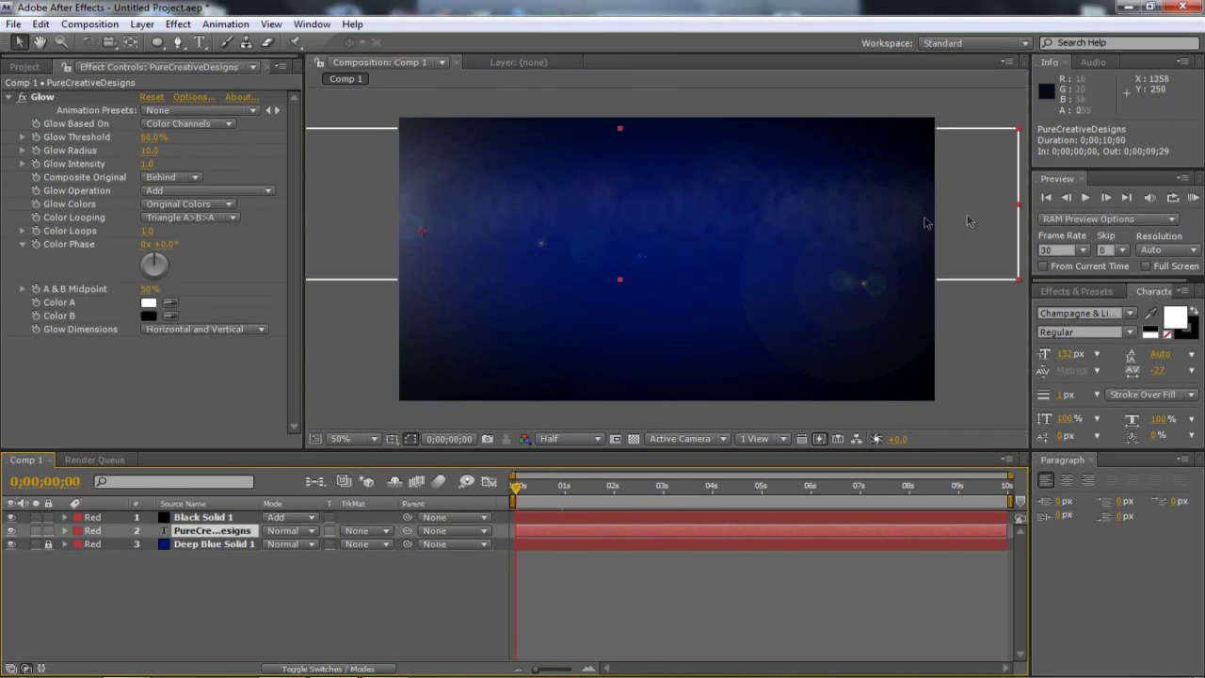
left_click(225, 540, "shift")
left_click(191, 530)
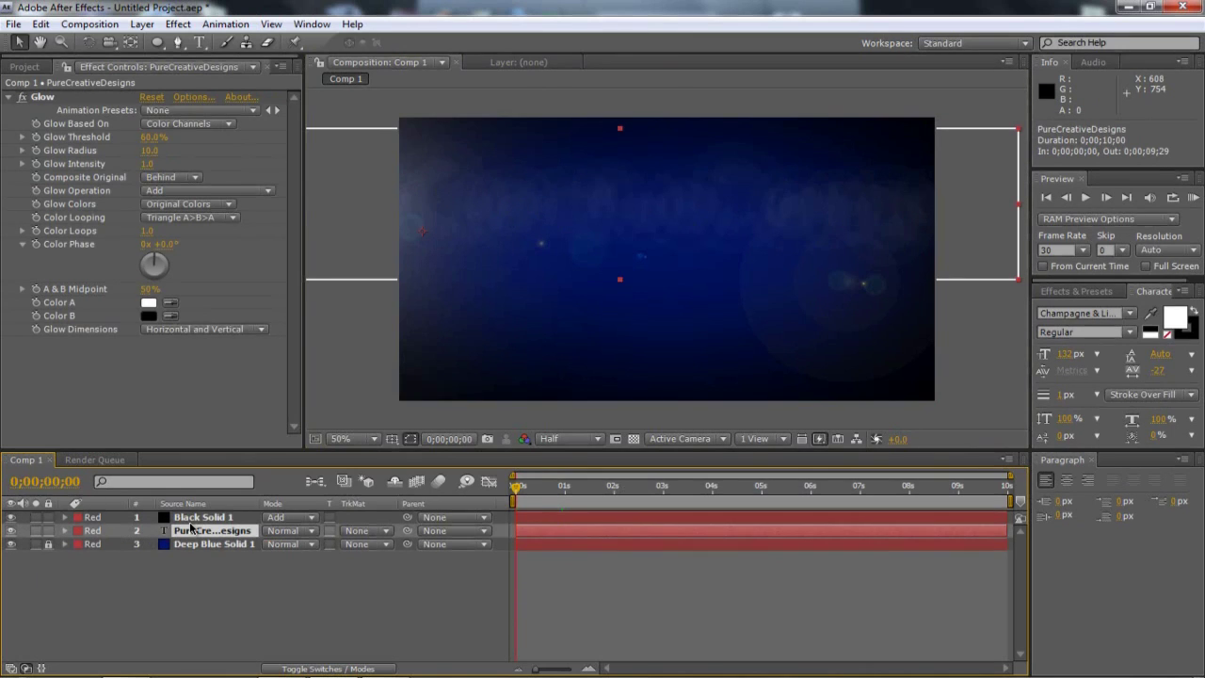
left_click(65, 531)
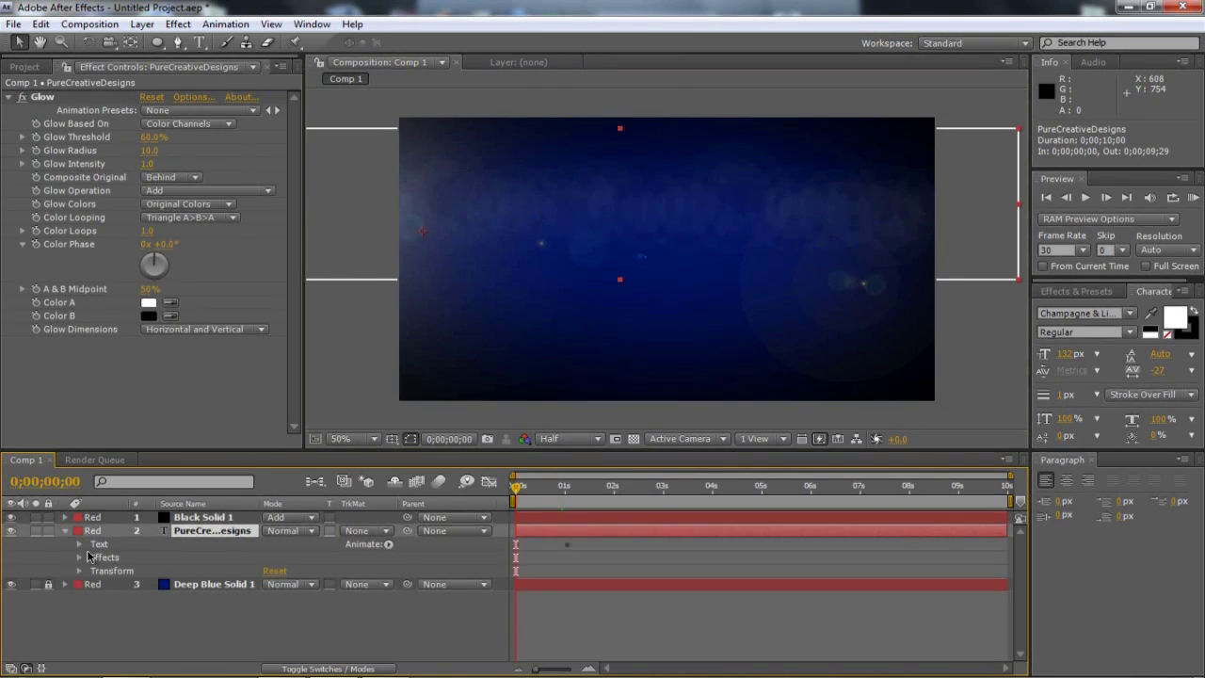
left_click(78, 544)
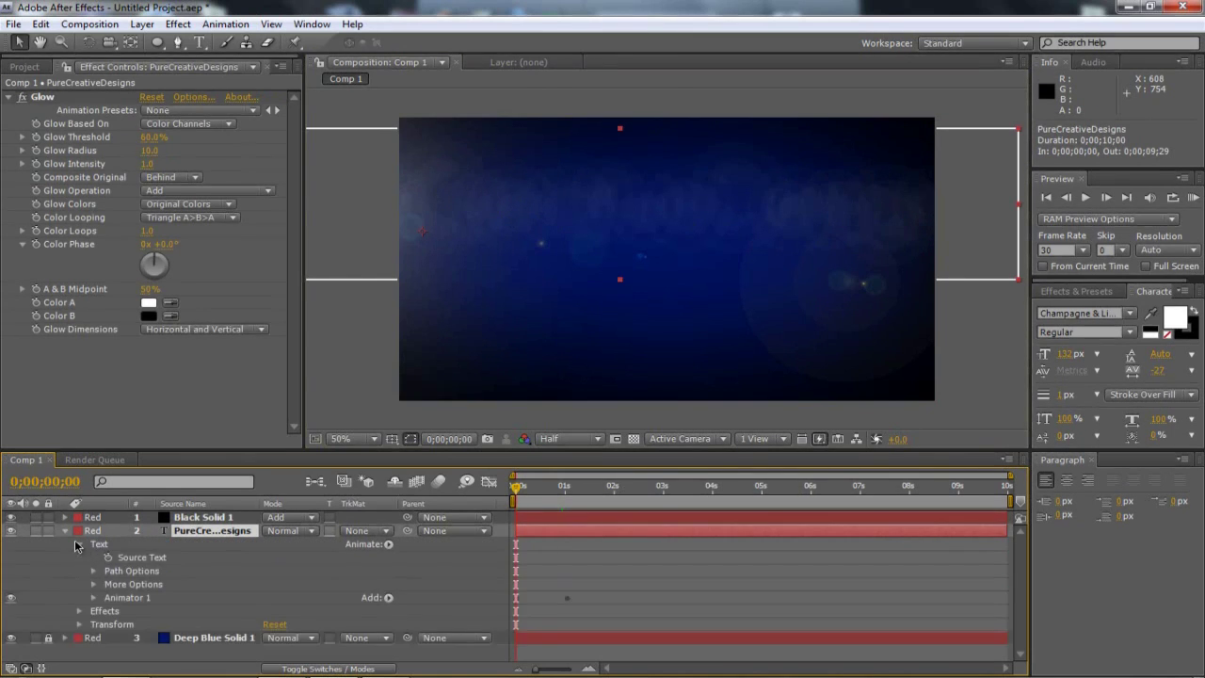
left_click(94, 598)
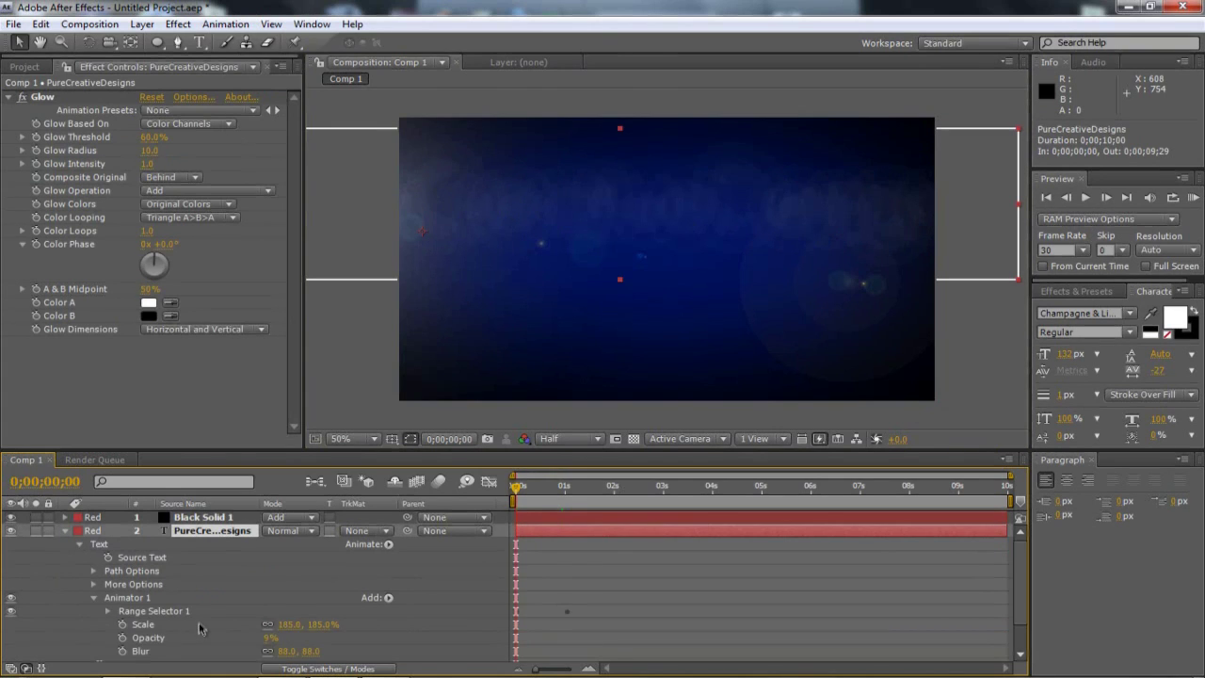
scroll(199, 628, "down", 2)
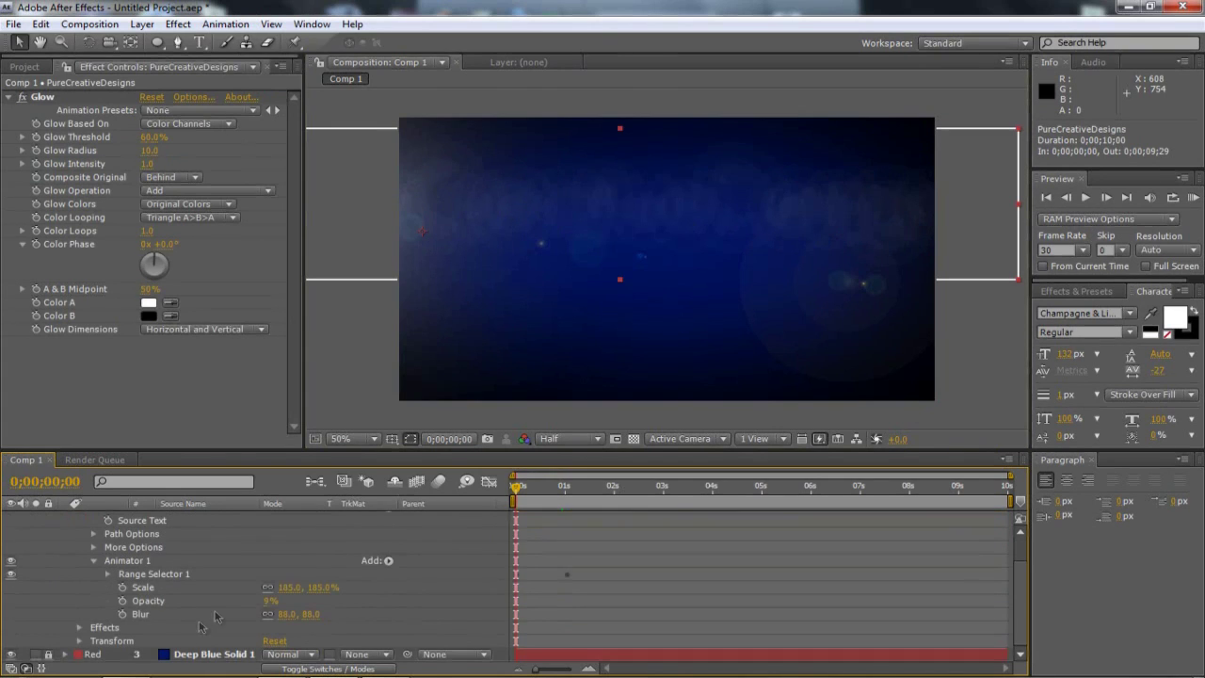
left_click(268, 604)
key("Return")
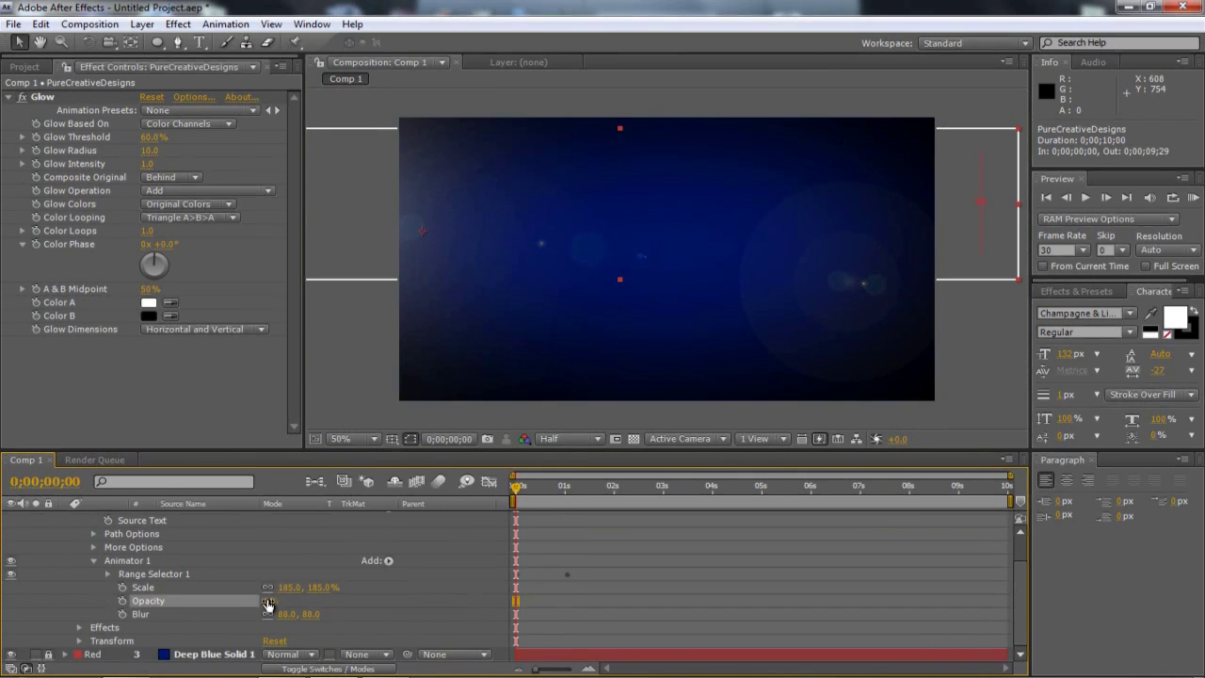
Collapse the text layer's properties and select Black Solid 1.
scroll(132, 581, "up", 2)
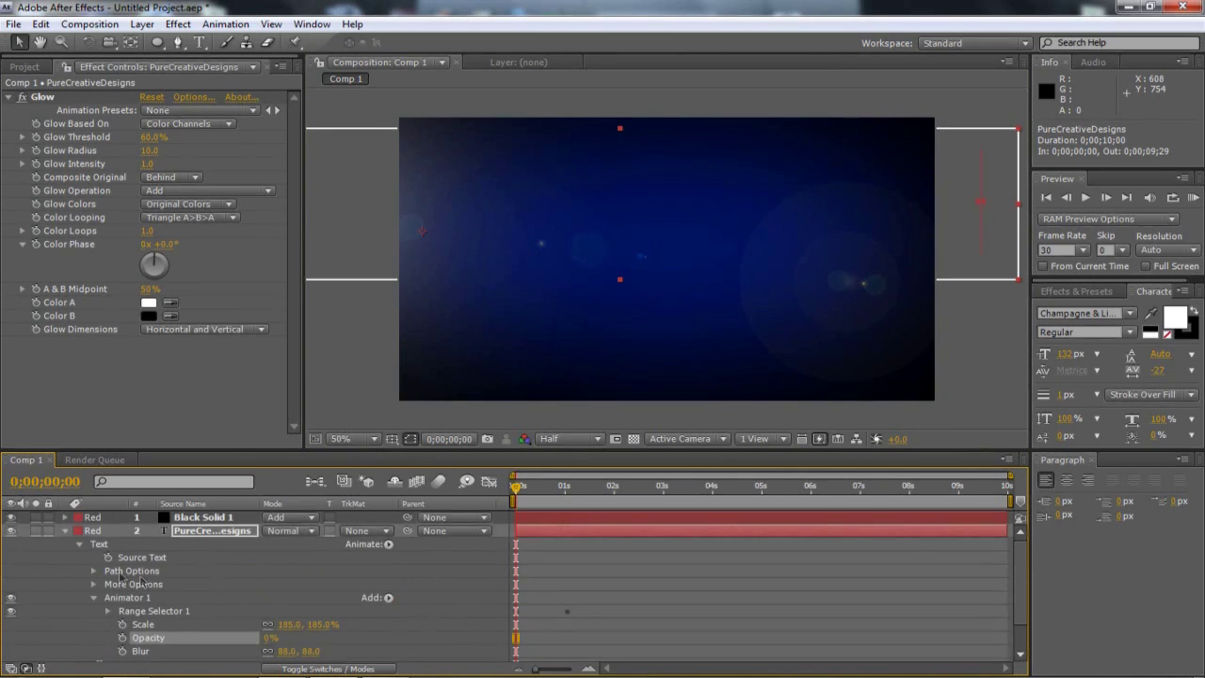
left_click(66, 538)
left_click(234, 565)
left_click(207, 532)
left_click(207, 518)
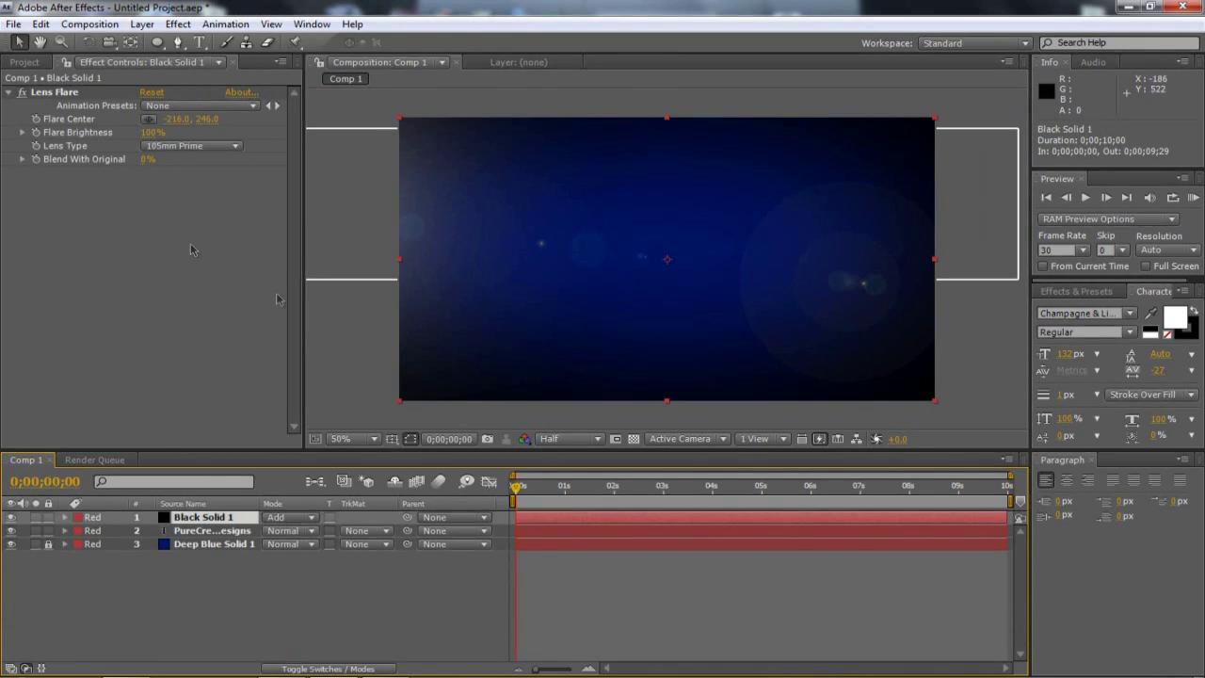
Keyframe Flare Center at -216, 246 at frame 0, then at 1490, 246 around 1;01.
left_click(35, 119)
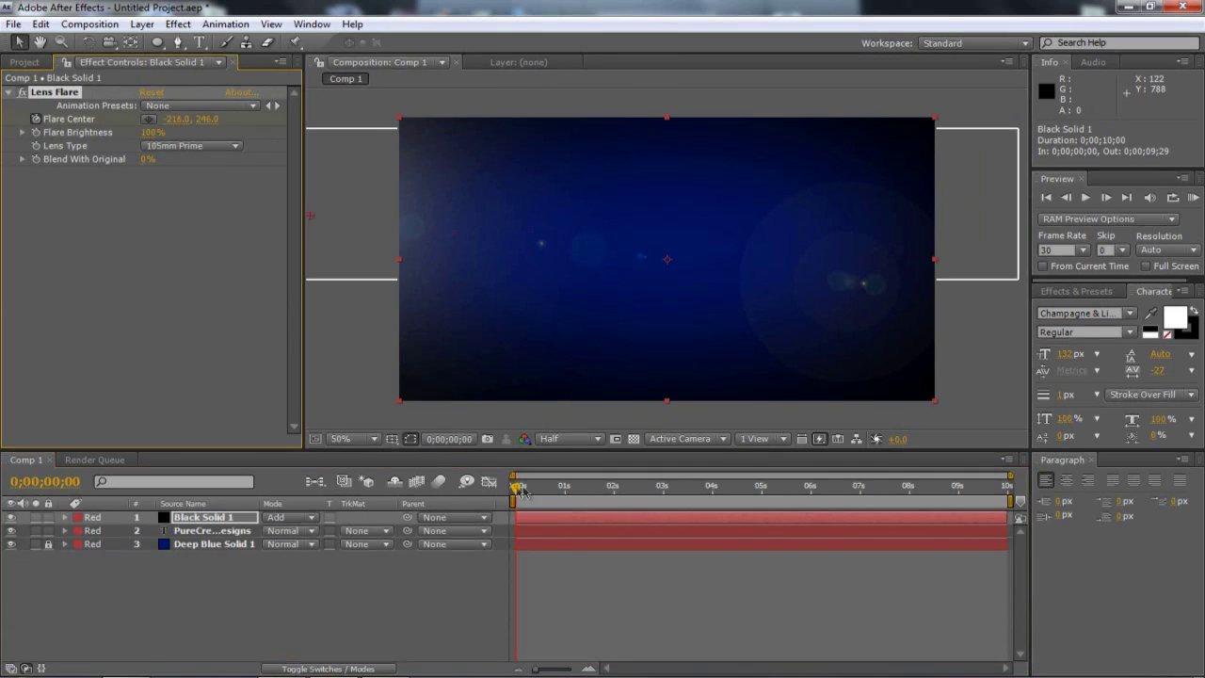
left_click_drag(518, 490, 566, 488)
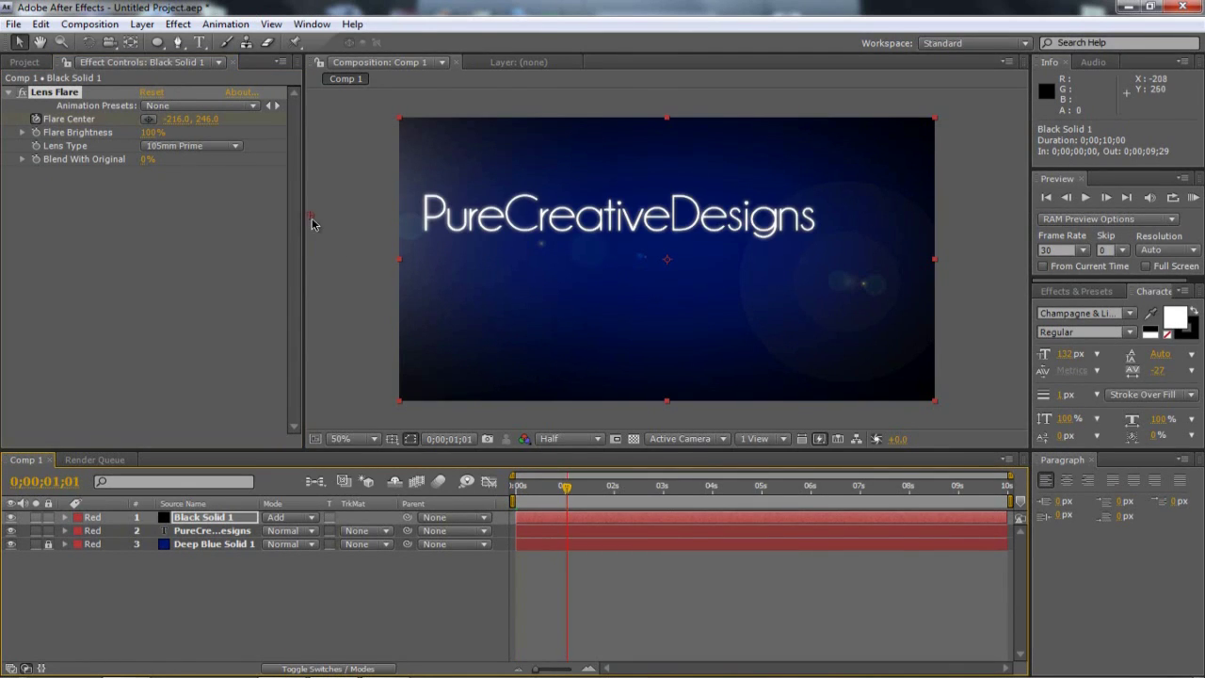
left_click_drag(314, 222, 1028, 226)
Preview the flare sweeping across the title from the first frame.
key("space")
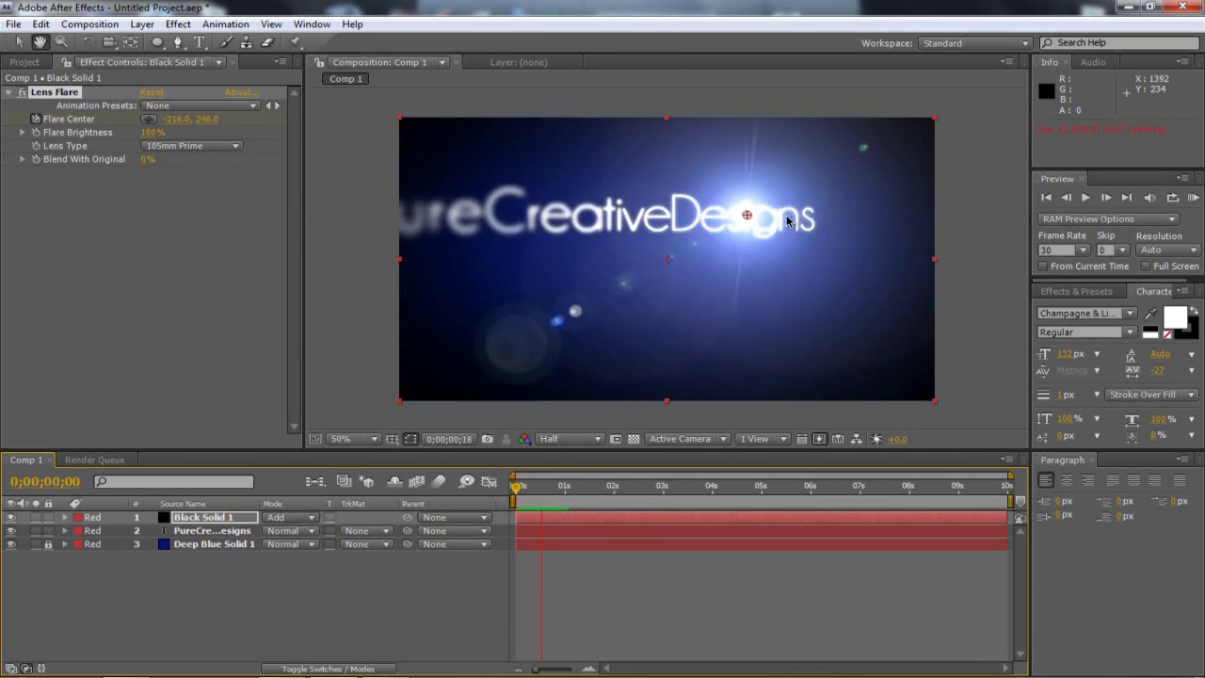
key("space")
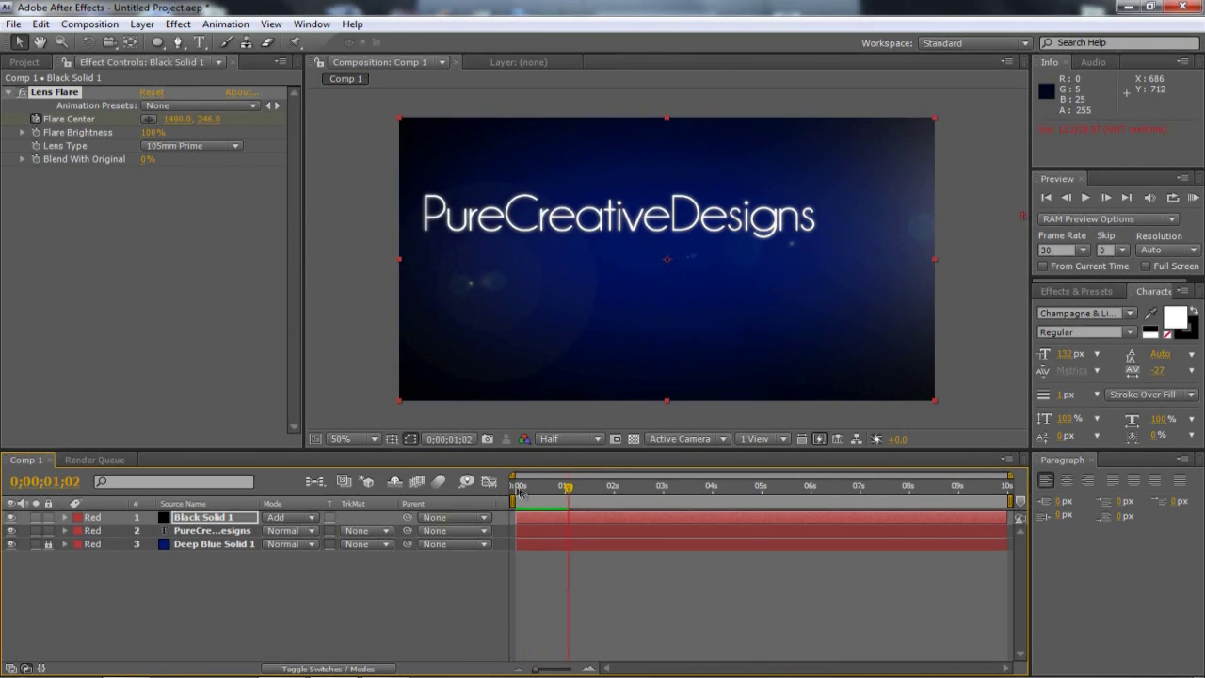
left_click(517, 487)
key("space")
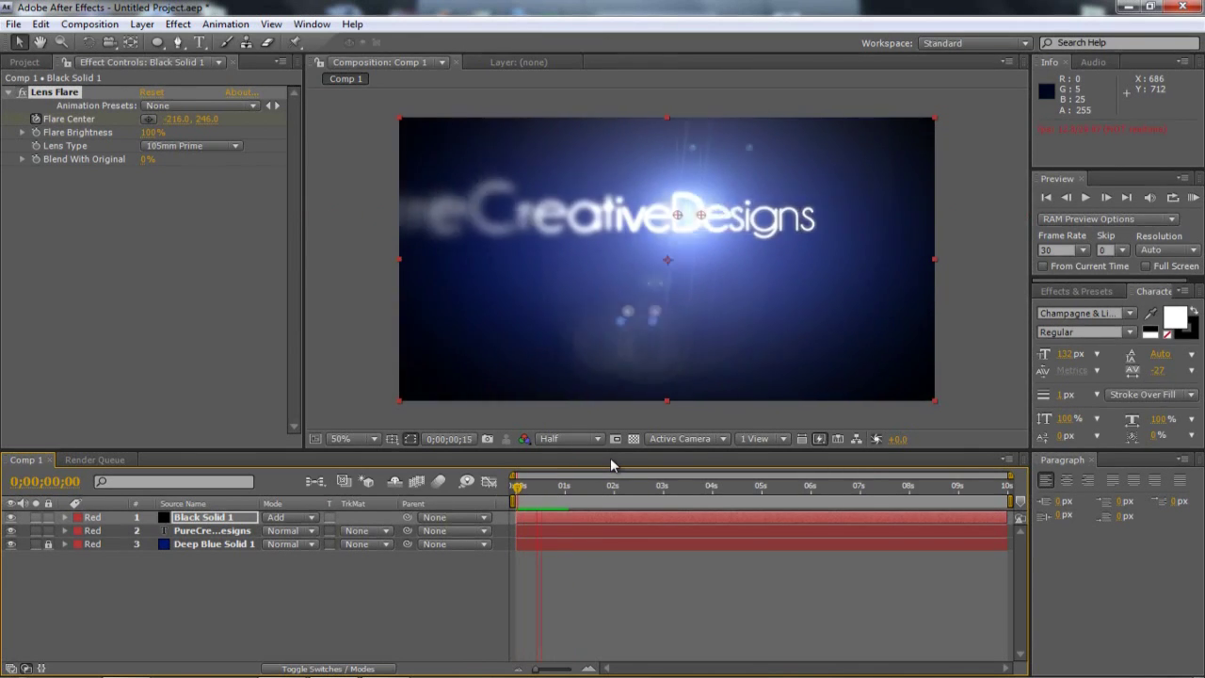
Back at frame 0, set Black Solid 1 to Add blending and show the switch columns.
left_click(554, 487)
left_click(517, 489)
left_click(299, 517)
left_click(297, 520)
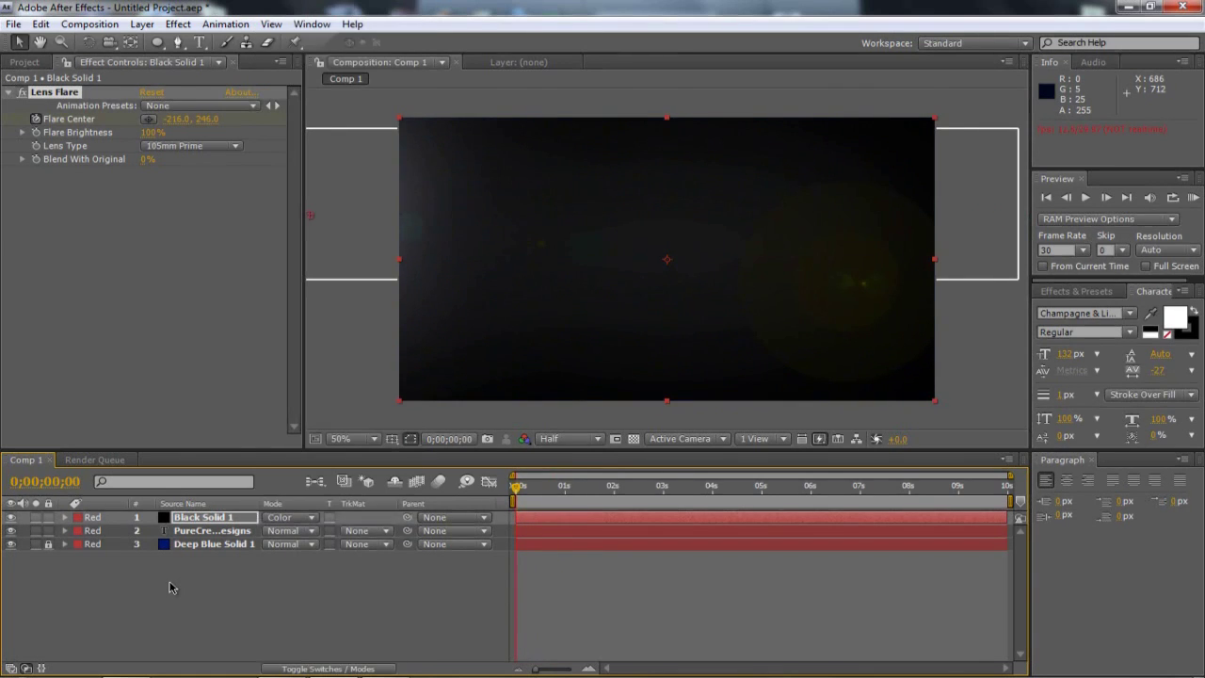
left_click(283, 520)
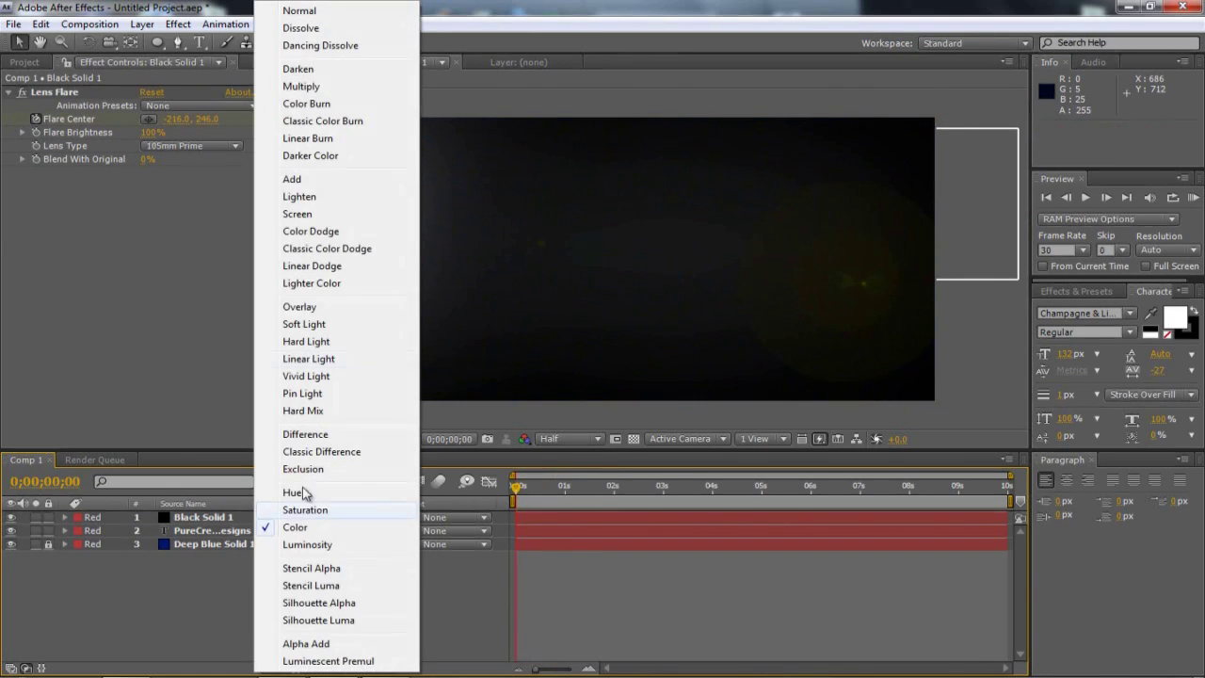
left_click(293, 179)
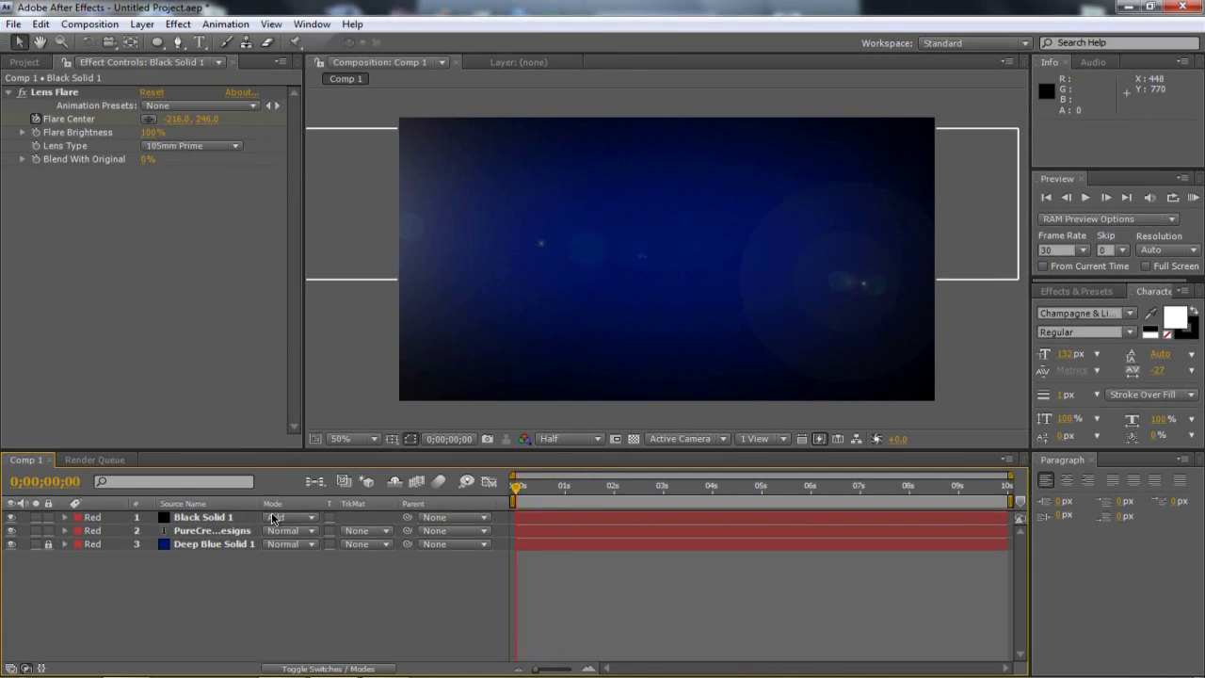
key("F4")
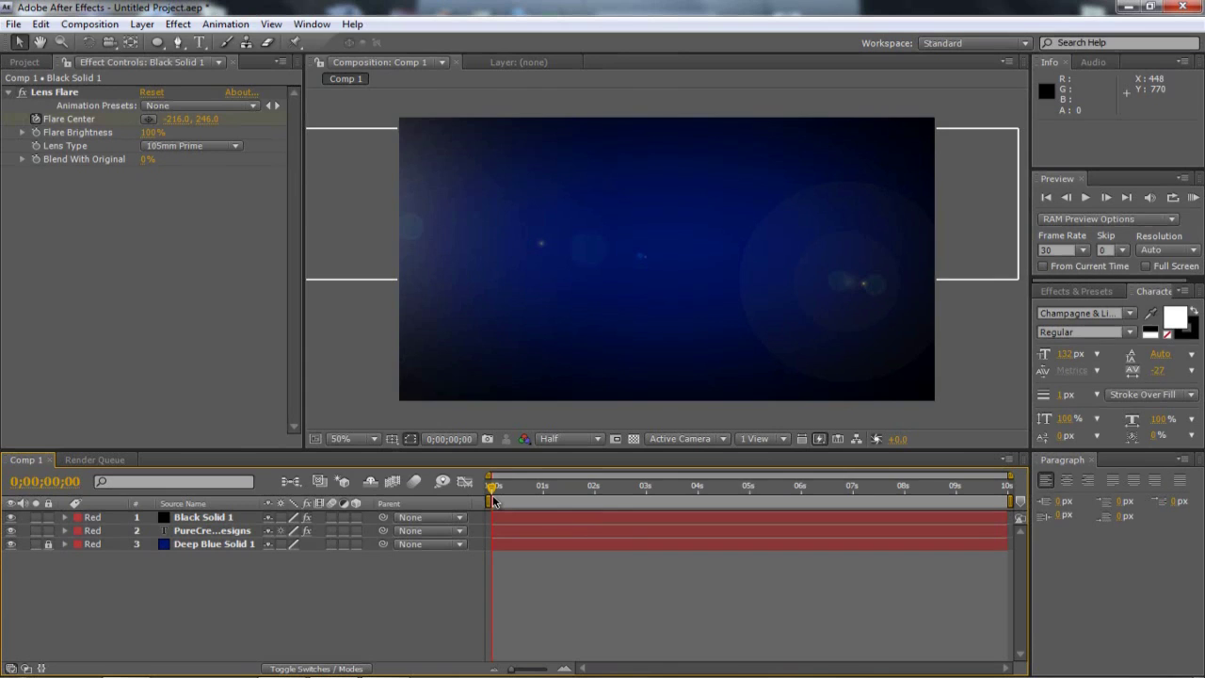
Place Flourish_10.mov into Comp 1 as the top layer and scale it to about 37%.
left_click(25, 63)
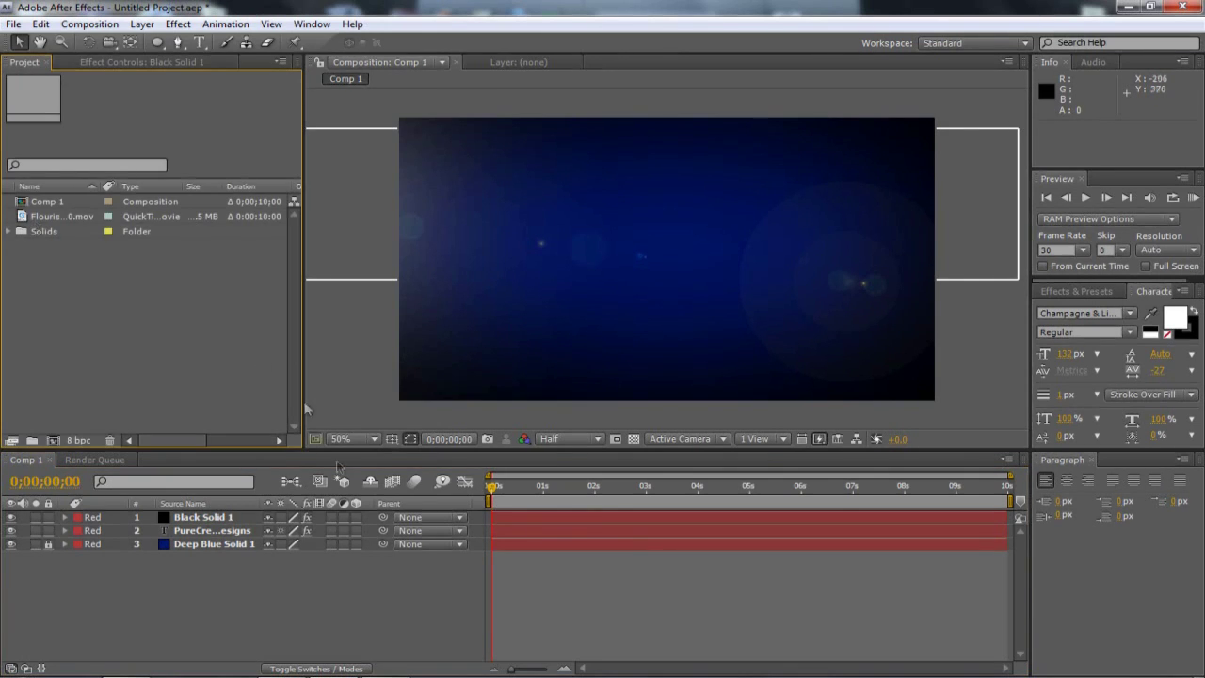
left_click_drag(45, 219, 675, 248)
key("F2")
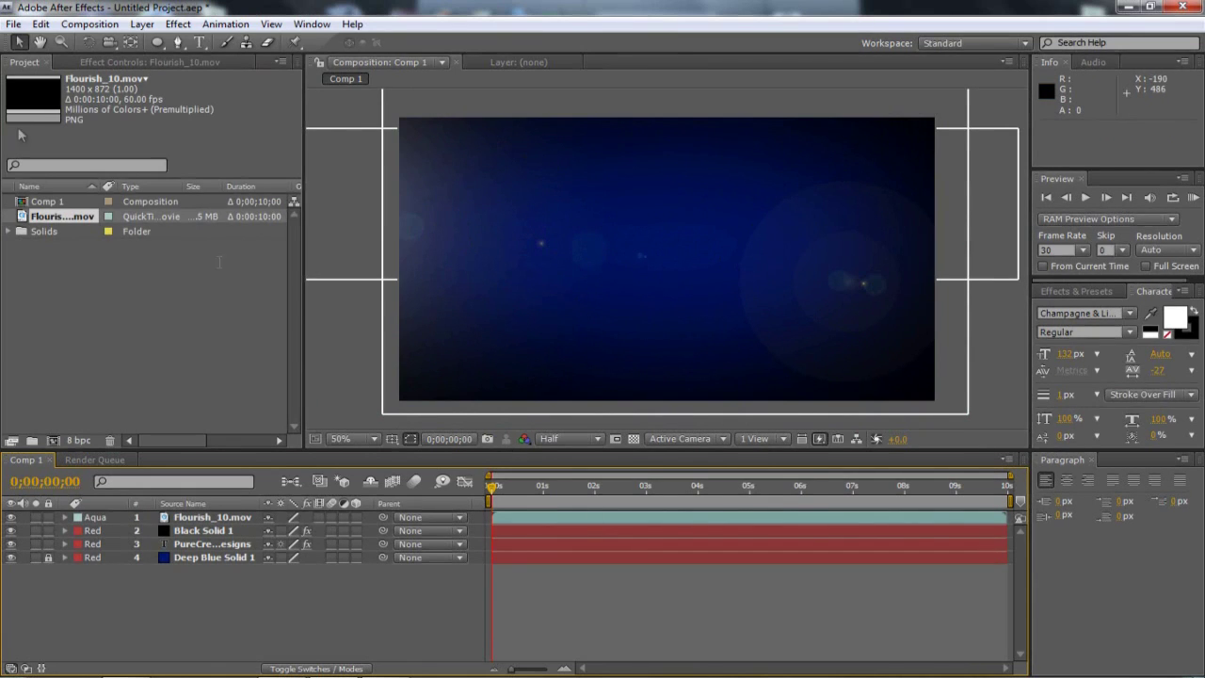
key("comma")
key("comma")
key("comma")
key("comma")
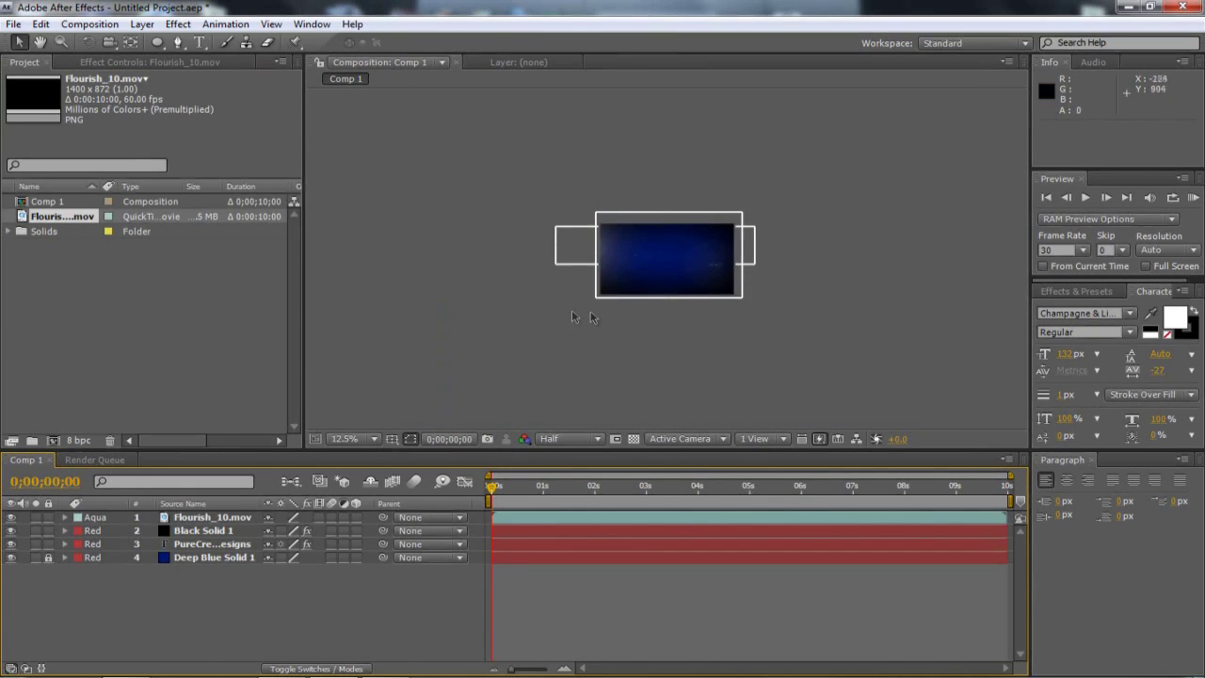
left_click(627, 277)
left_click_drag(597, 299, 642, 273)
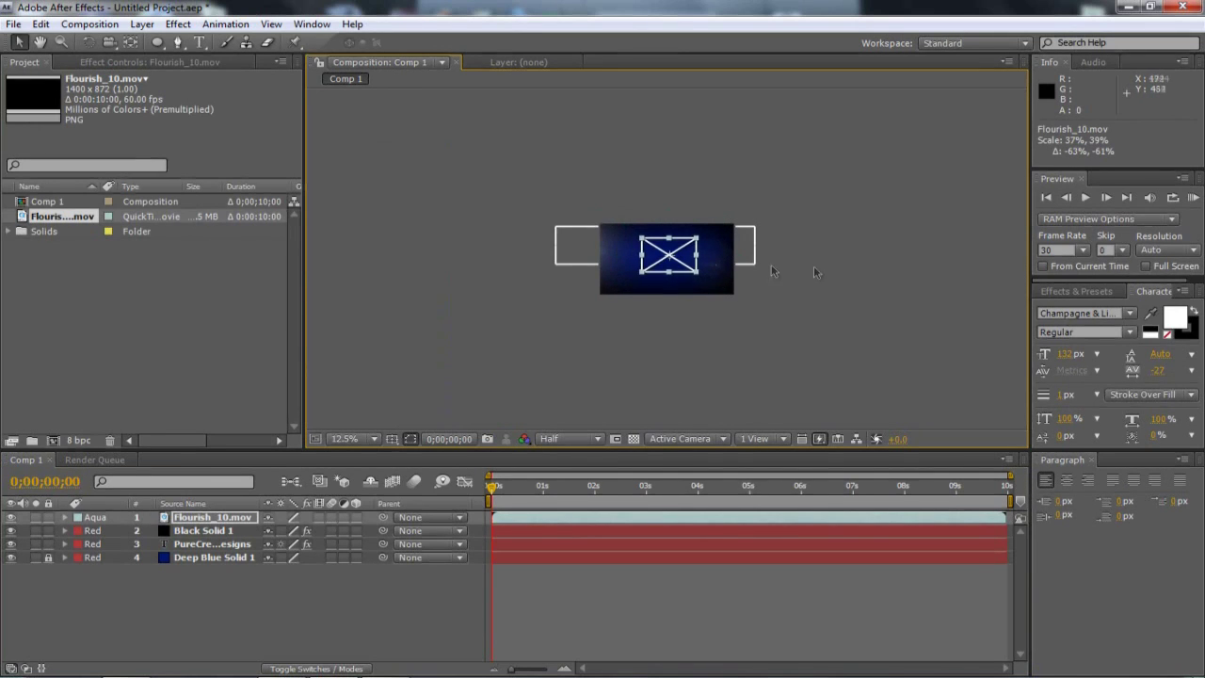
key("period")
key("period")
key("period")
key("period")
key("period")
key("period")
key("period")
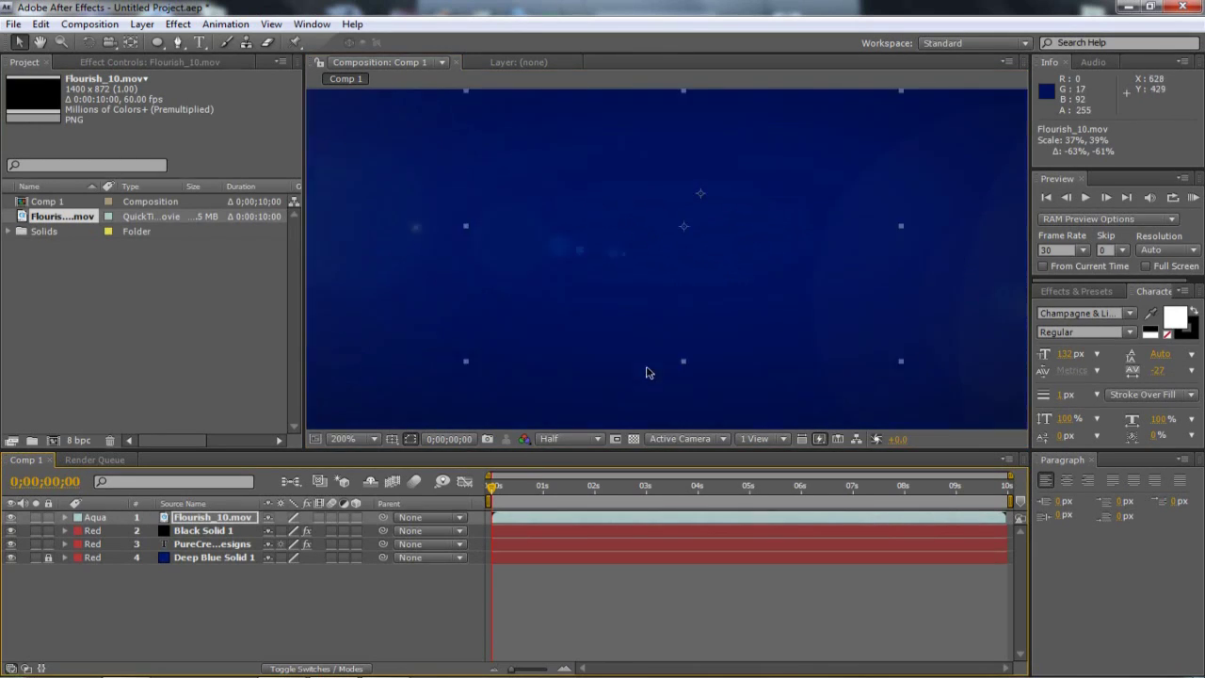
key("comma")
key("comma")
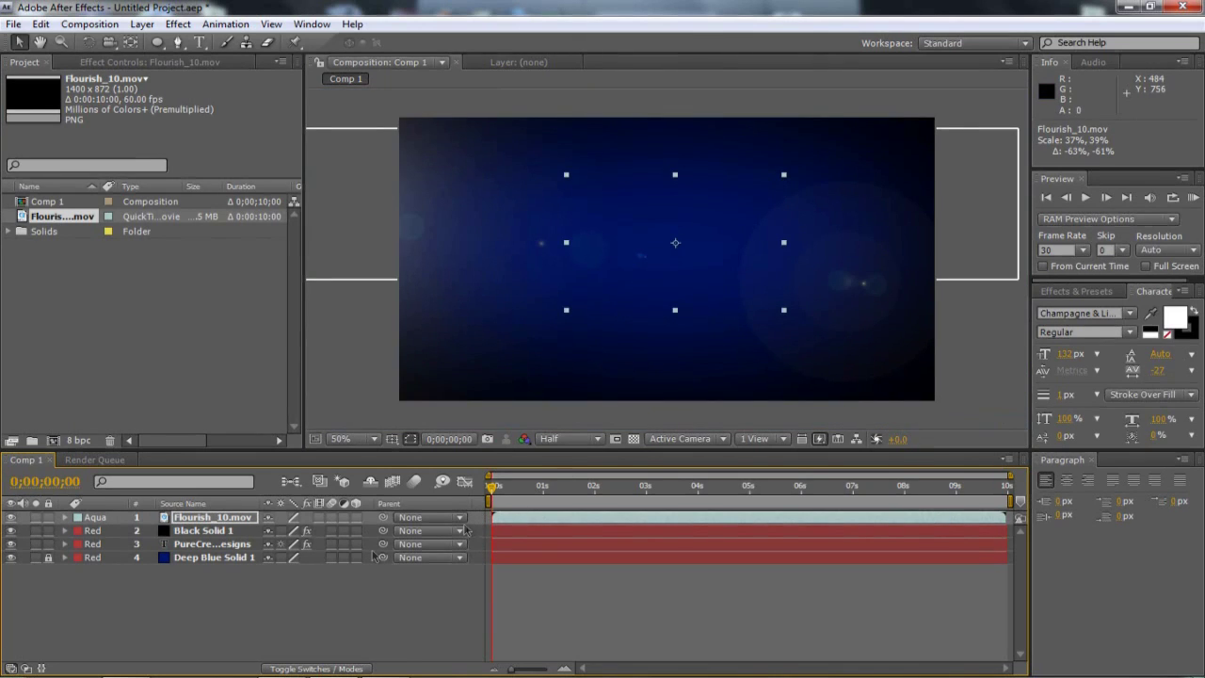
Delay the flourish layer to start about one second in, then preview.
left_click_drag(504, 520, 561, 523)
left_click(535, 487)
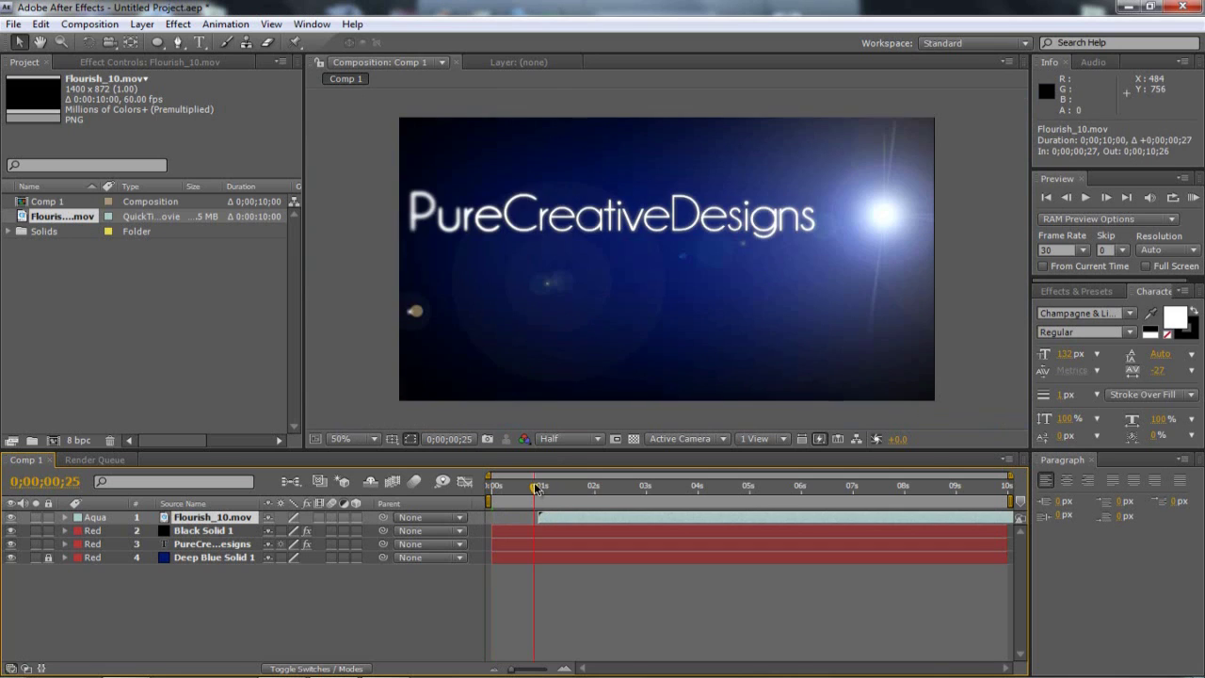
key("space")
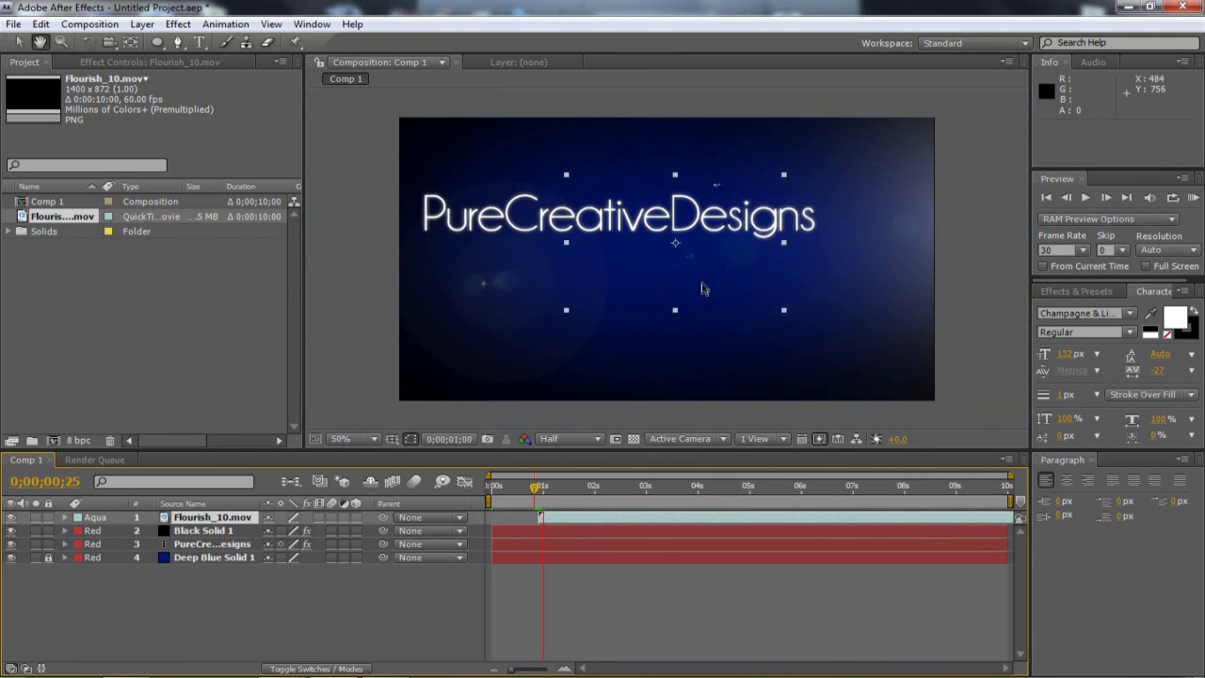
Move the flourish right and down, undo the accidental solid nudge, and lock Black Solid 1.
mouse_move(708, 267)
left_mouse_down()
mouse_move(796, 291)
mouse_move(789, 309)
left_mouse_up()
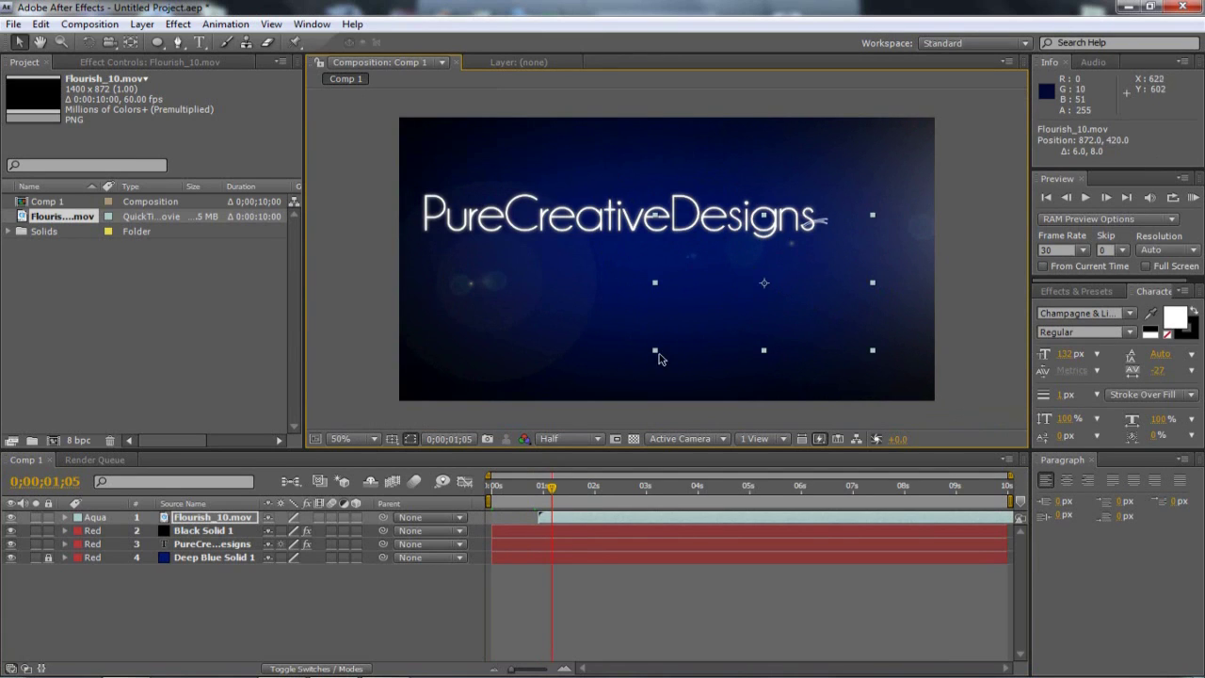
left_click_drag(660, 358, 661, 361)
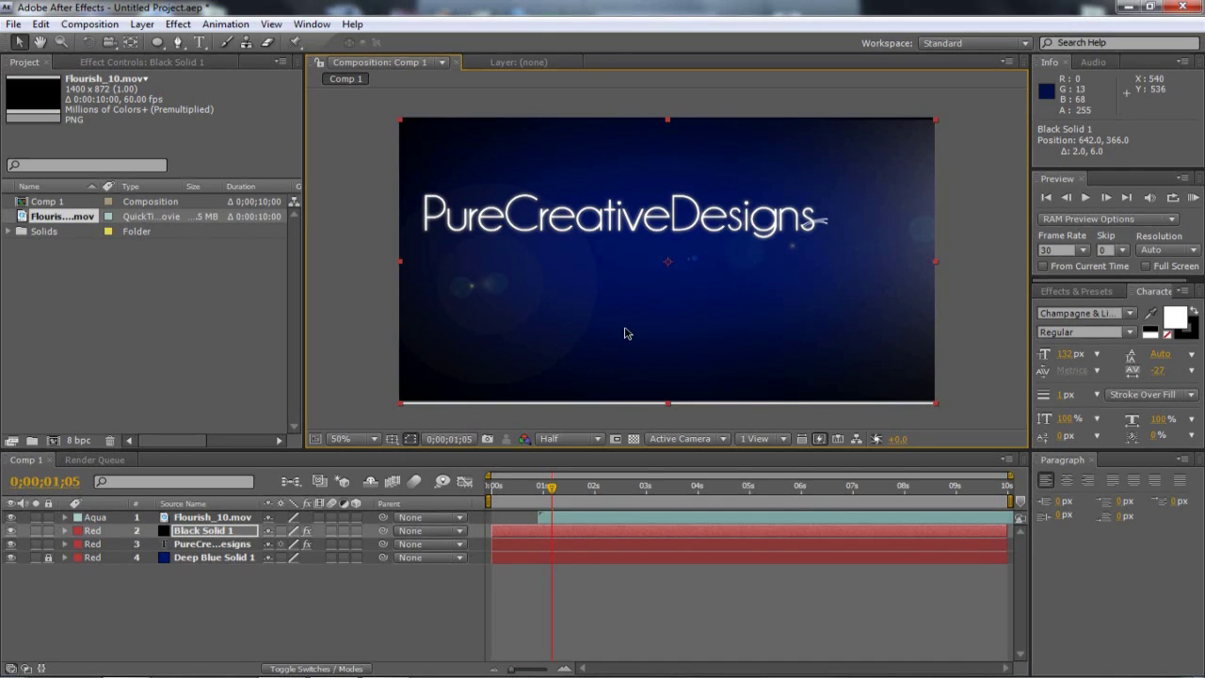
key("ctrl+z")
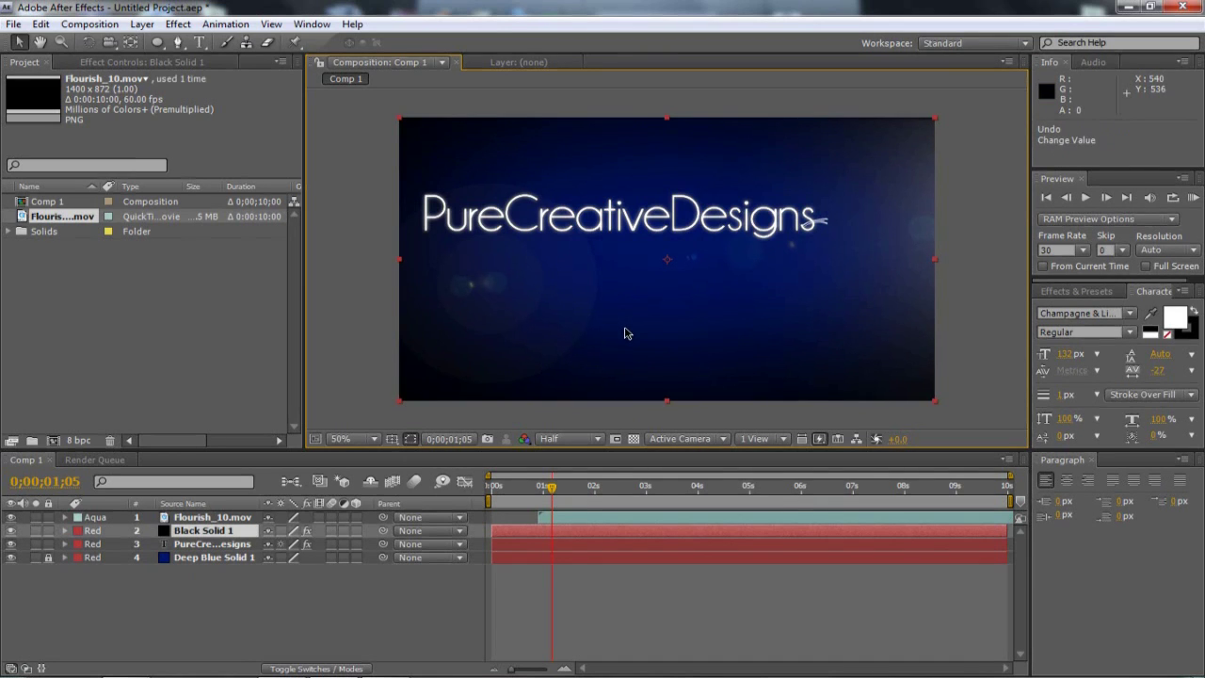
left_click(47, 531)
Scale the flourish to about 55% and tuck it under the title's right end.
left_click(782, 298)
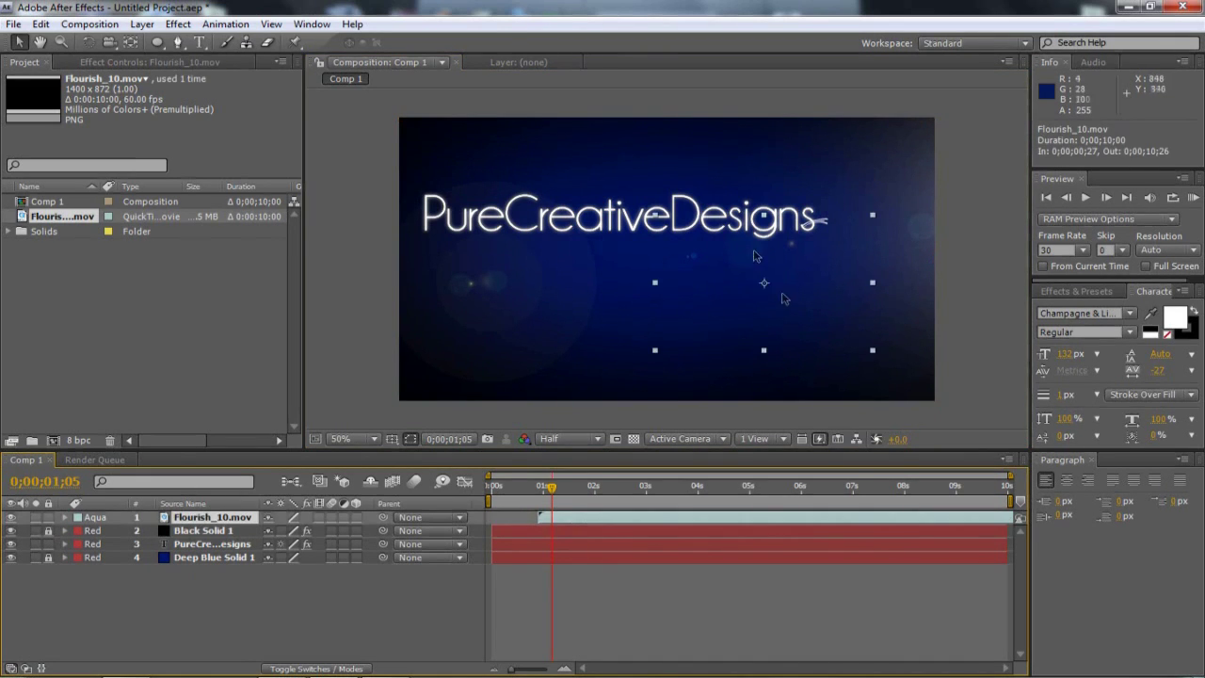
left_click(652, 358)
left_click(716, 336)
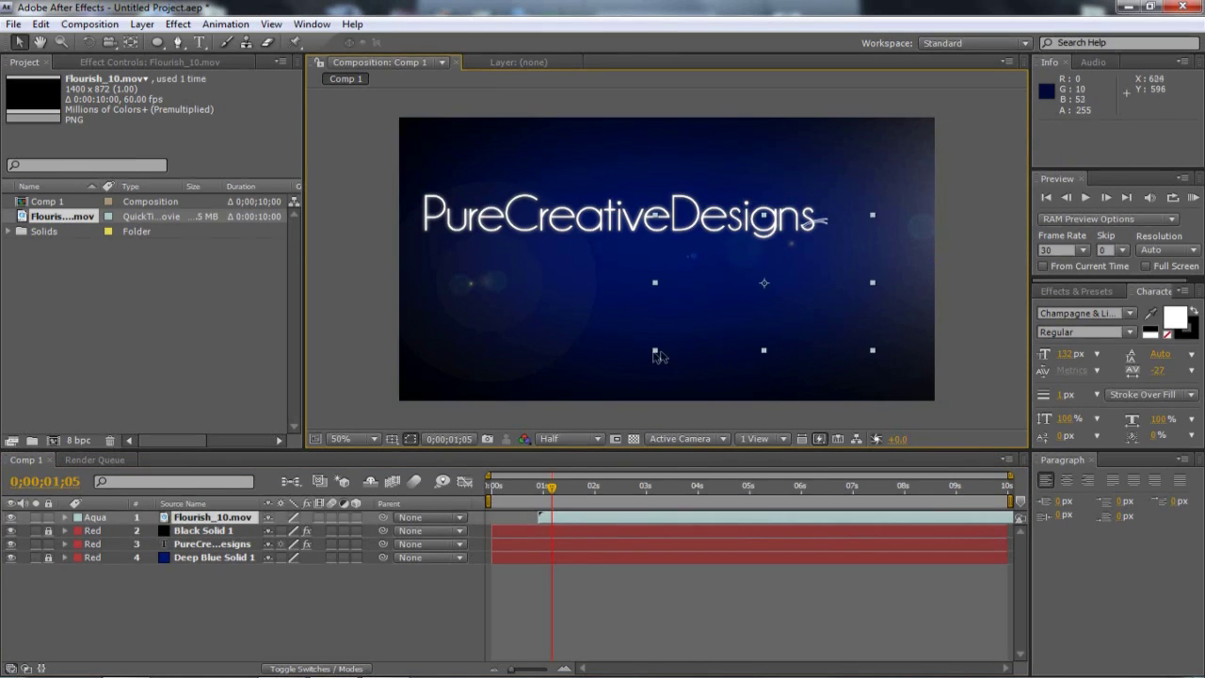
left_click_drag(654, 352, 571, 372)
mouse_move(764, 282)
left_mouse_down()
mouse_move(747, 288)
mouse_move(770, 292)
left_mouse_up()
key("space")
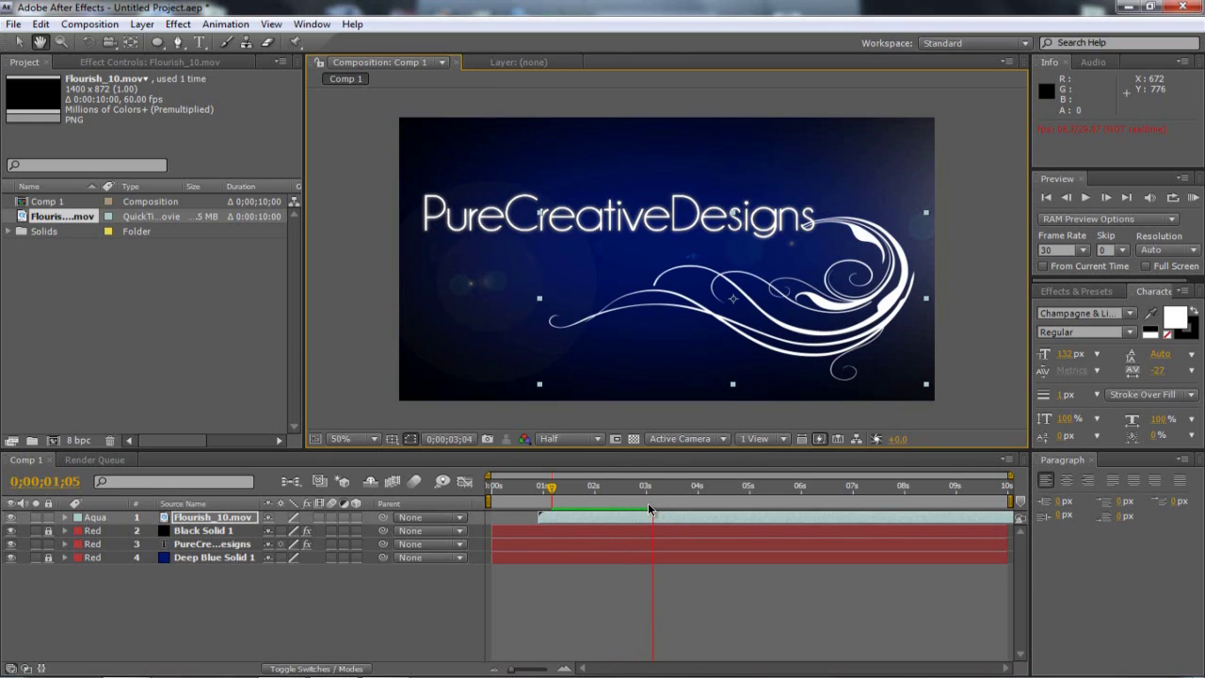
End the work area at about 3;13 and preview the shortened intro.
left_click(649, 506)
key("space")
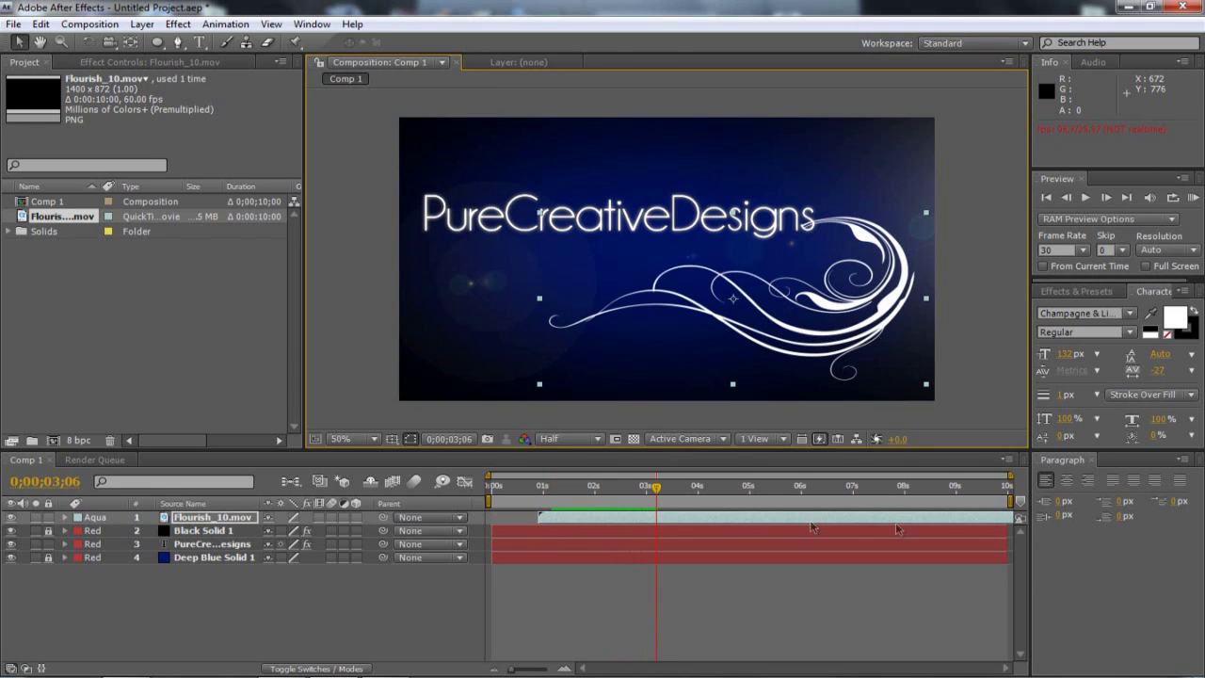
left_click_drag(1009, 501, 672, 501)
key("space")
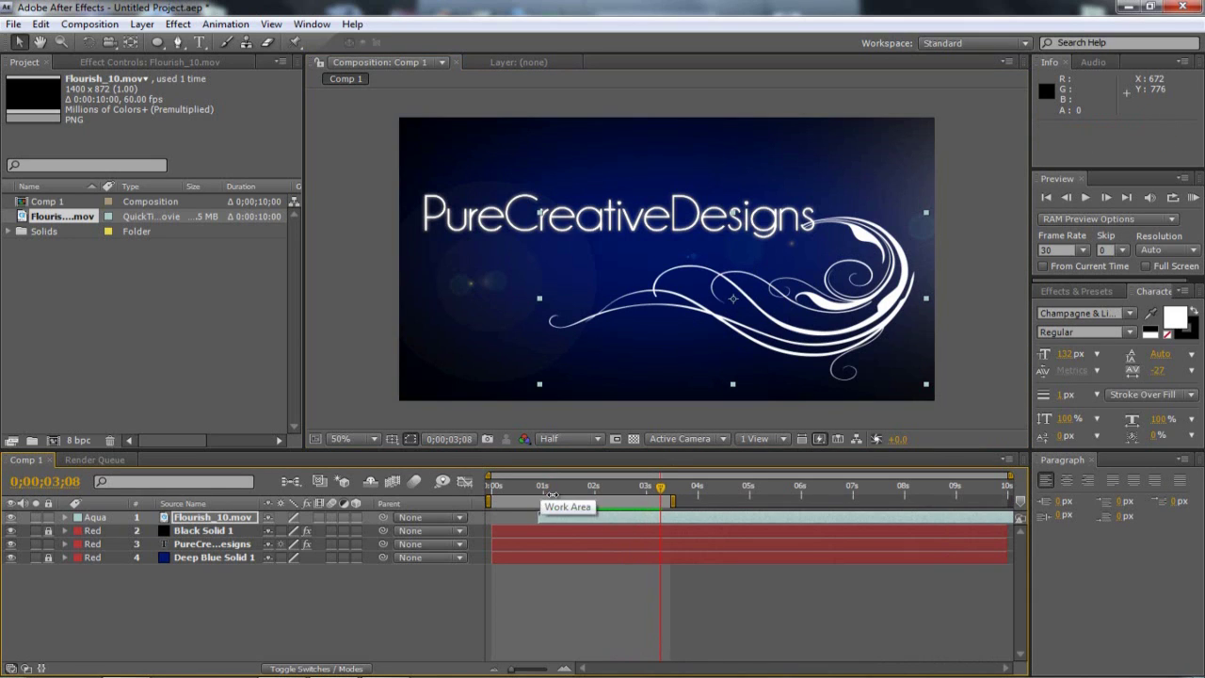
Add a Glow effect to Flourish_10.mov with Glow Colors set to A & B Colors.
left_click(203, 525)
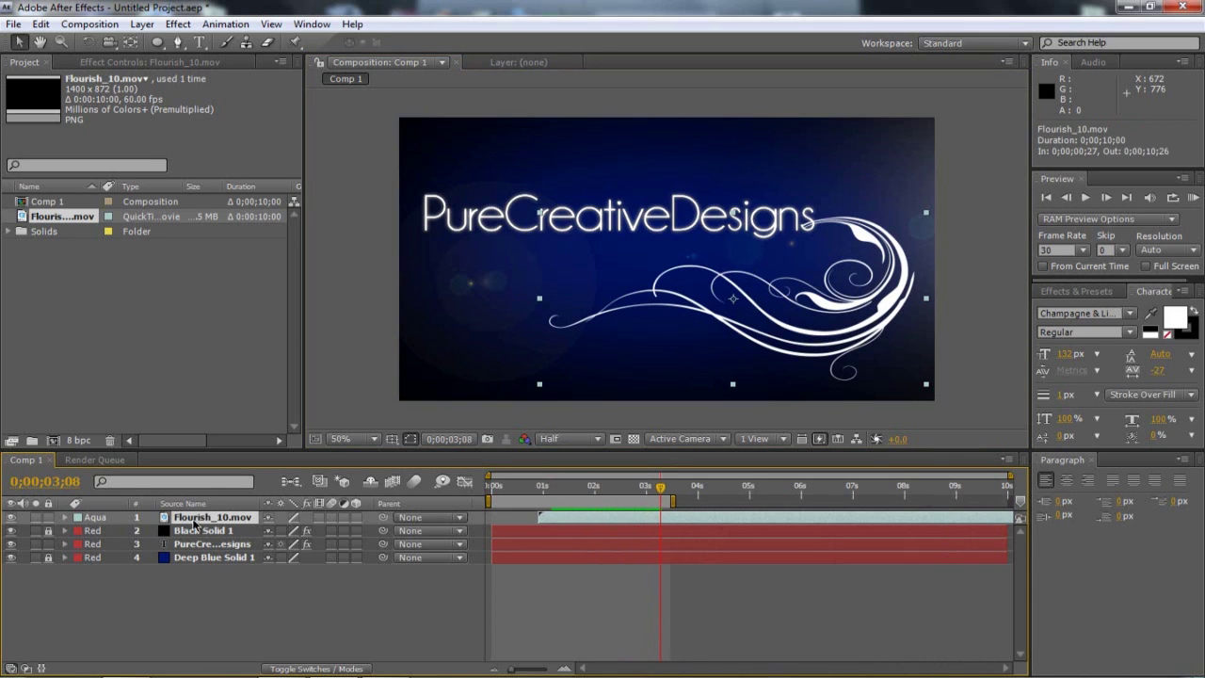
left_click(178, 23)
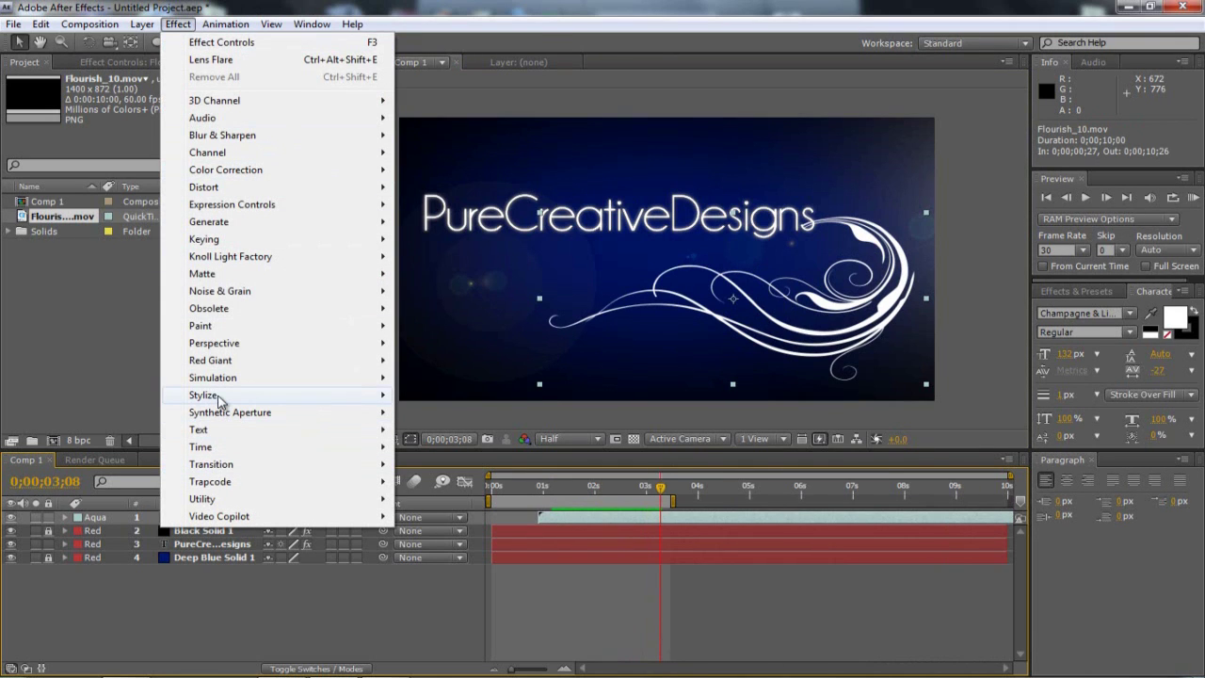
mouse_move(222, 397)
left_click(431, 257)
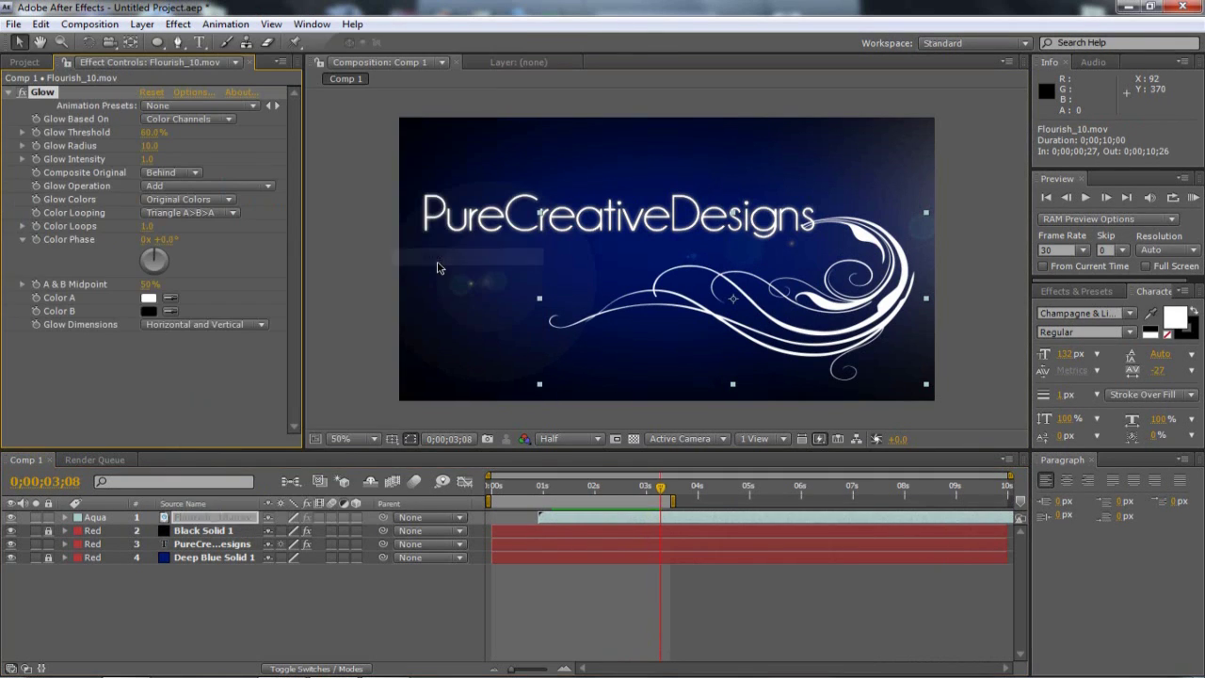
left_click(188, 202)
left_click(189, 221)
Set both glow Color A and Color B to a saturated blue.
left_click(148, 297)
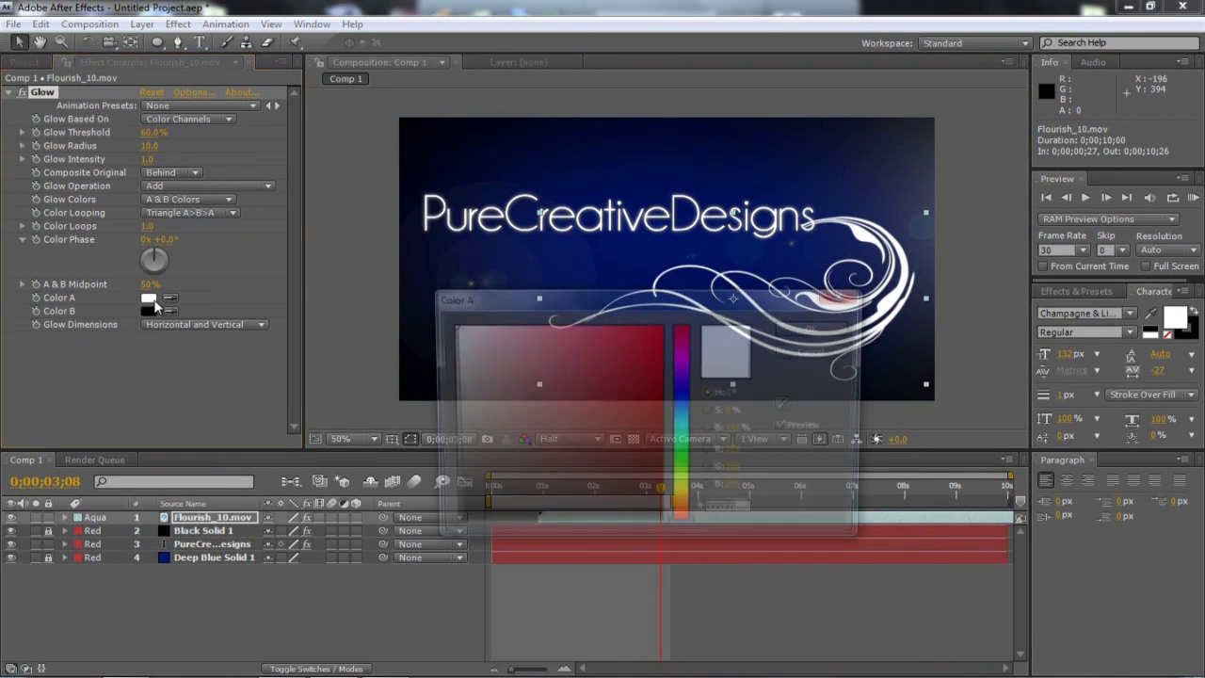
left_click_drag(686, 351, 686, 390)
left_click(661, 327)
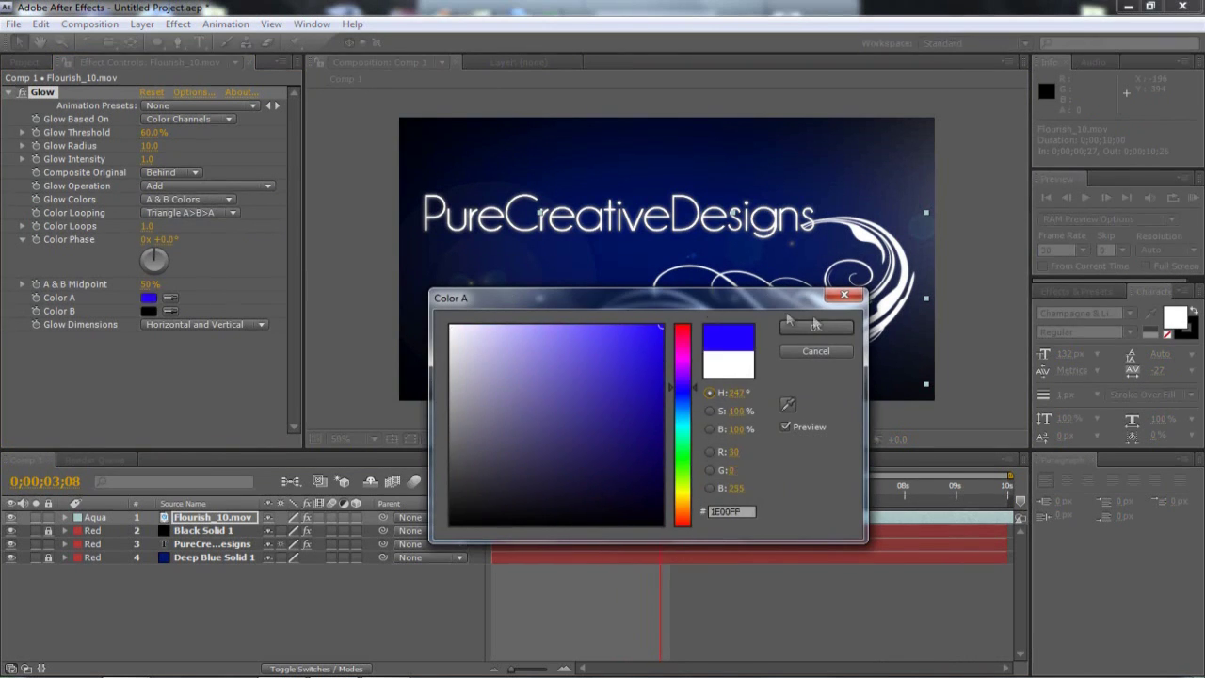
left_click(816, 329)
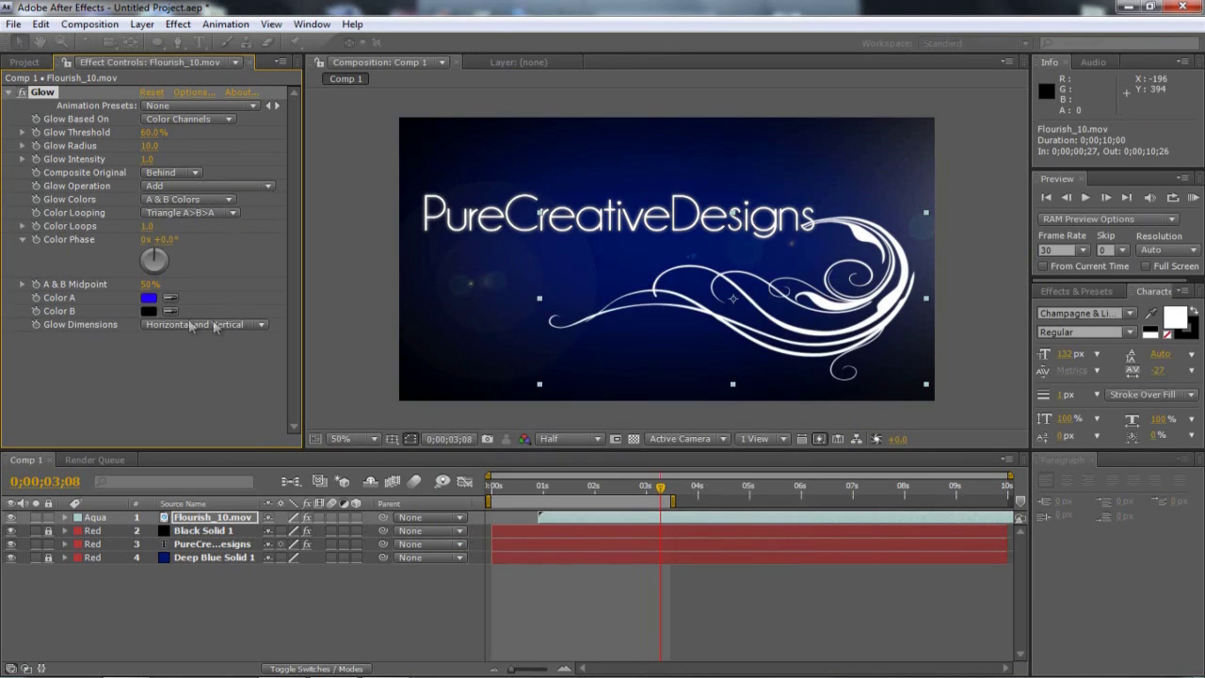
left_click(148, 310)
left_click(686, 393)
left_click(661, 326)
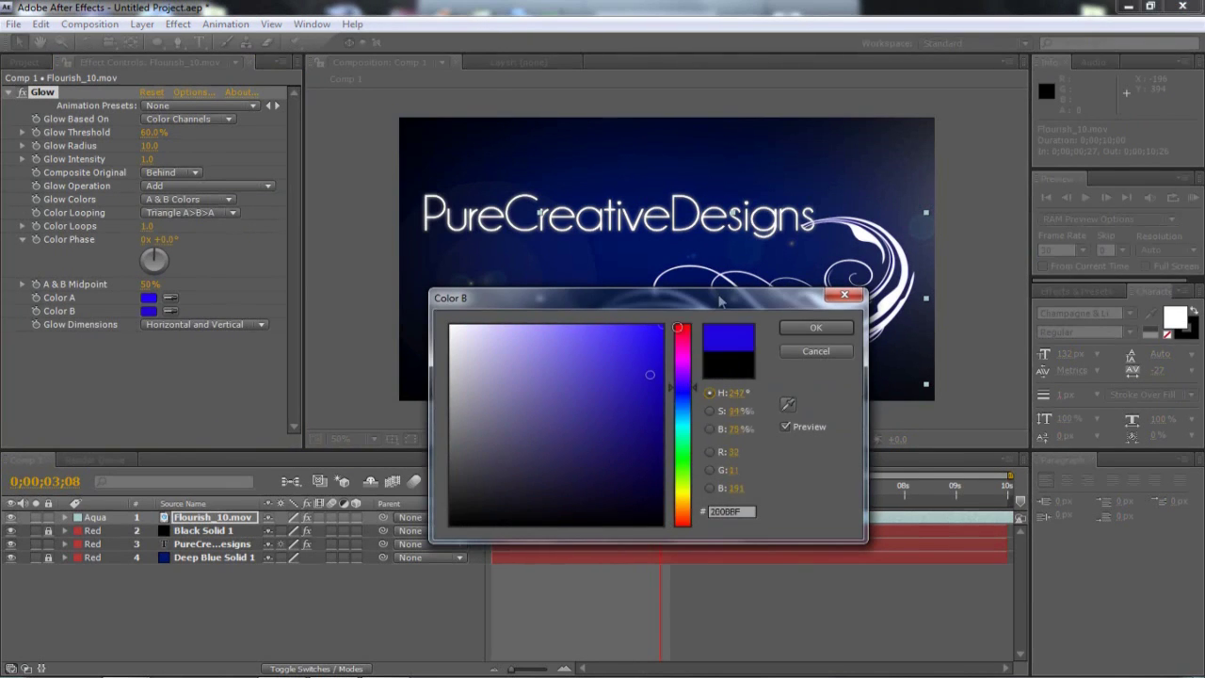
left_click(817, 329)
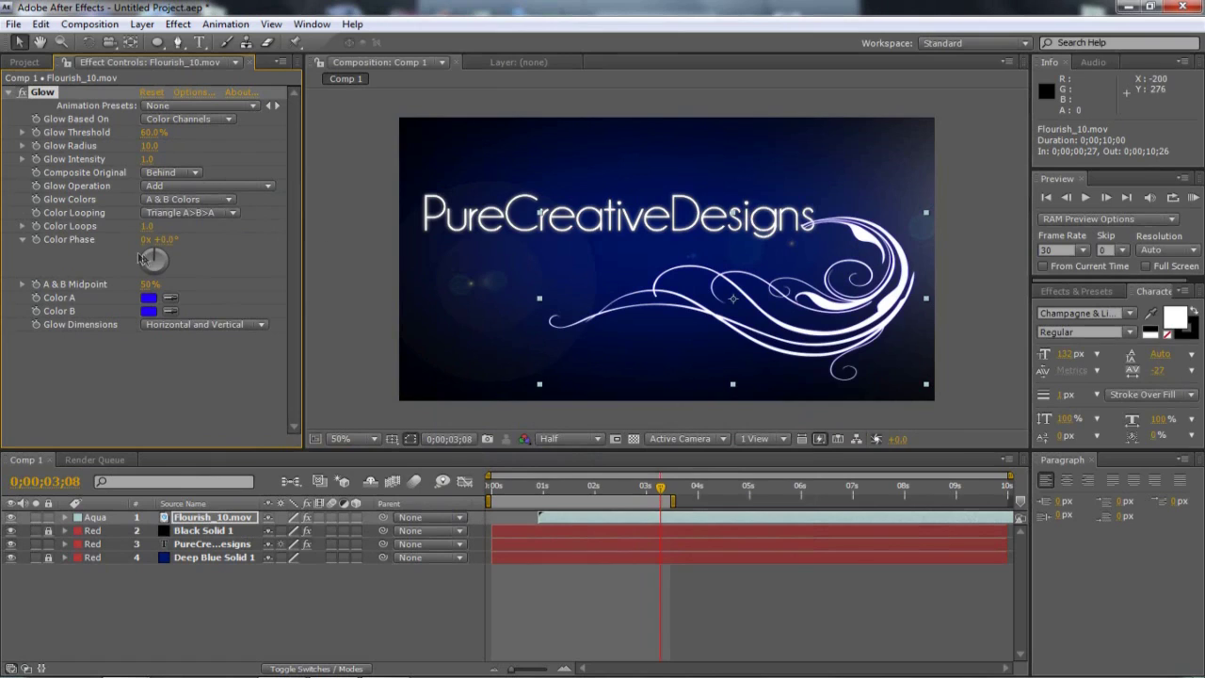
Set Glow Intensity to 4.0 and preview the intro from the start.
left_click(151, 161)
type("4")
key("Return")
left_click_drag(659, 491, 474, 503)
key("space")
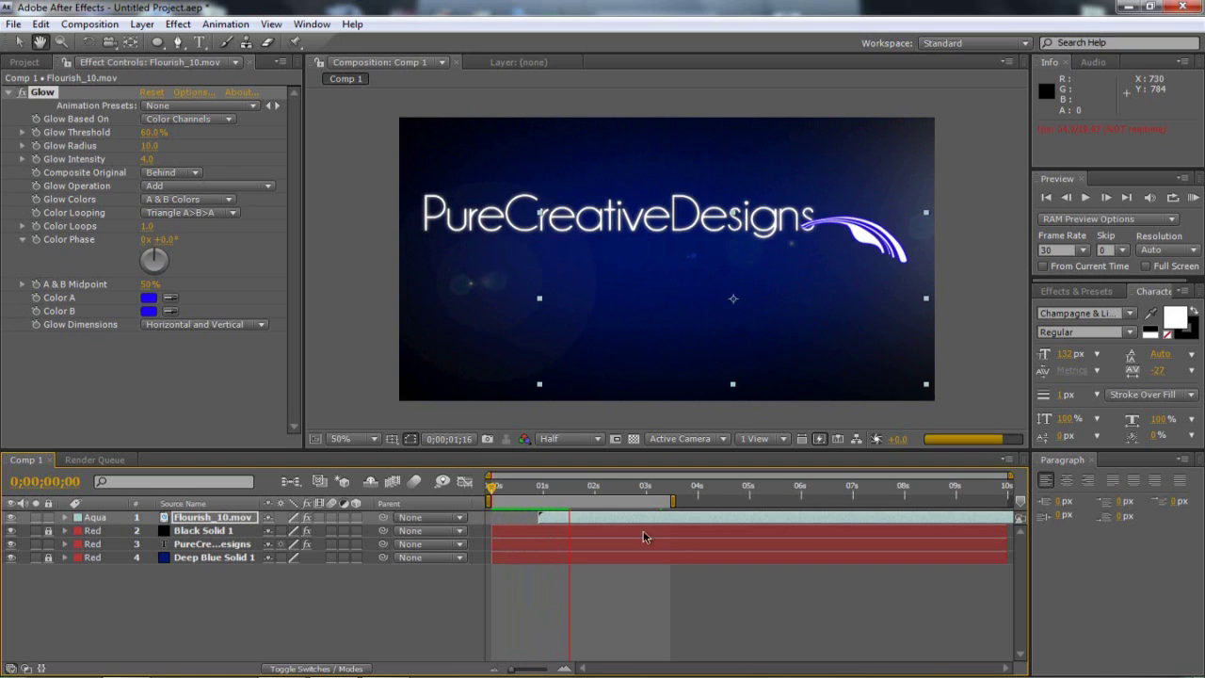
Keyframe the flourish's Opacity from 100% at 3;05 to 0% at 3;24.
left_click(612, 490)
left_click_drag(630, 493, 648, 491)
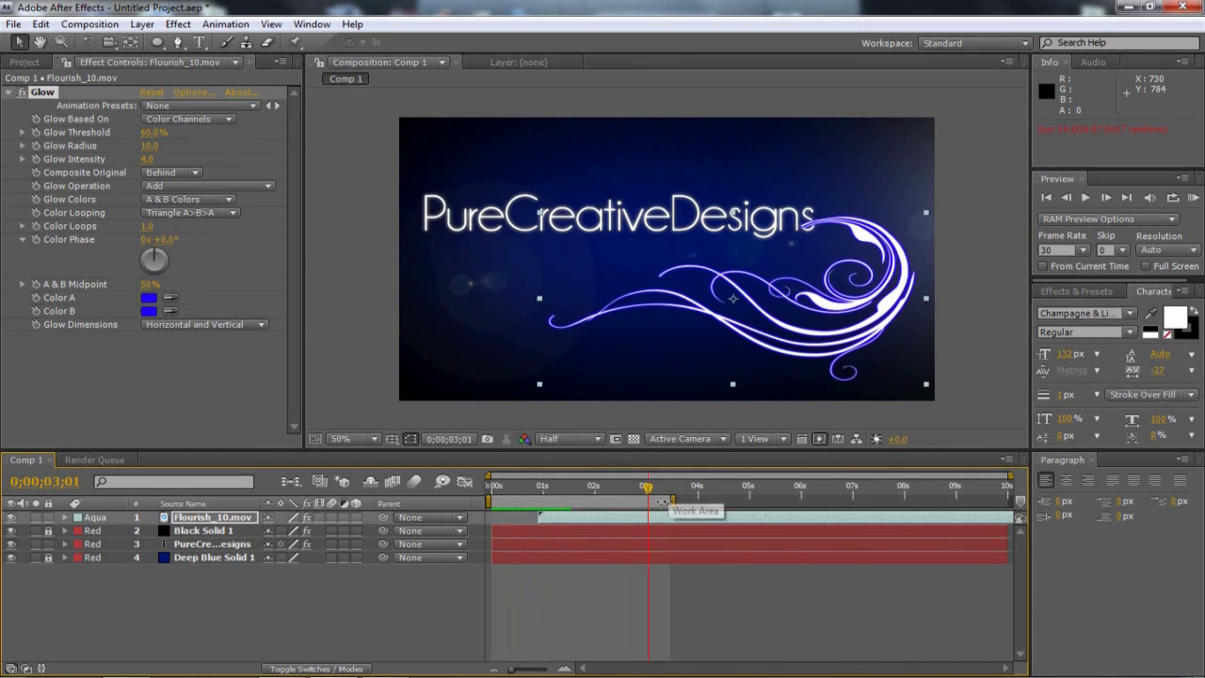
left_click_drag(648, 491, 689, 501)
left_click(655, 488)
left_click(240, 520)
key("t")
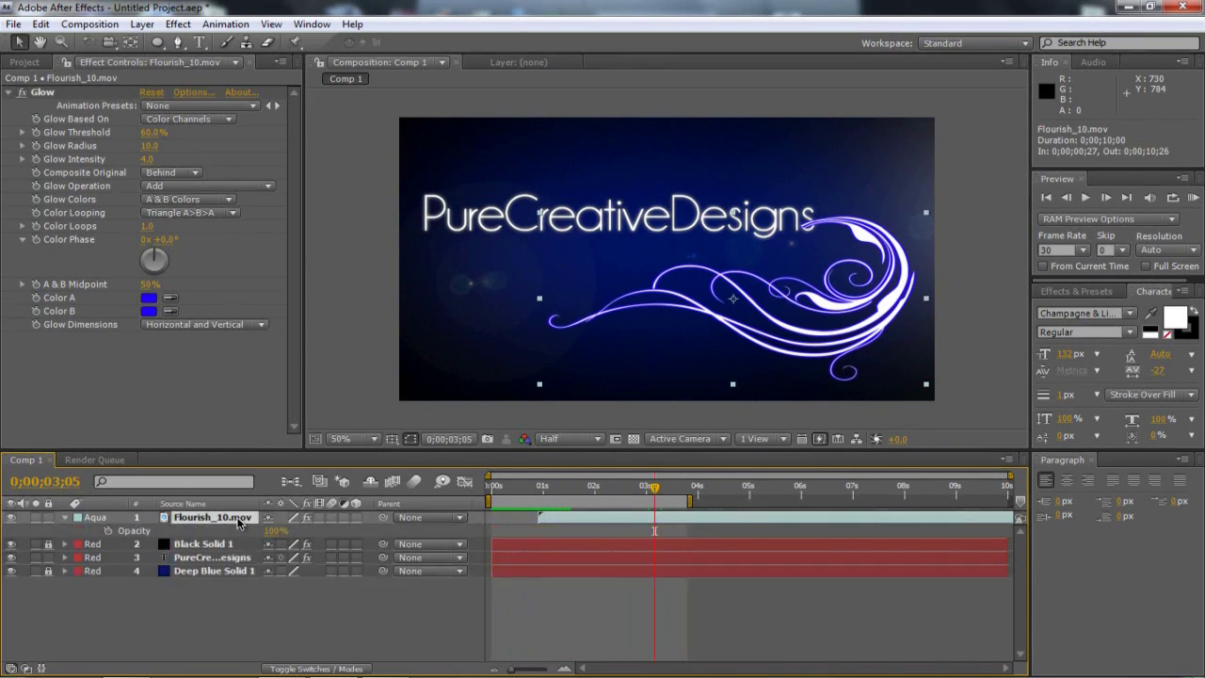
left_click(108, 532)
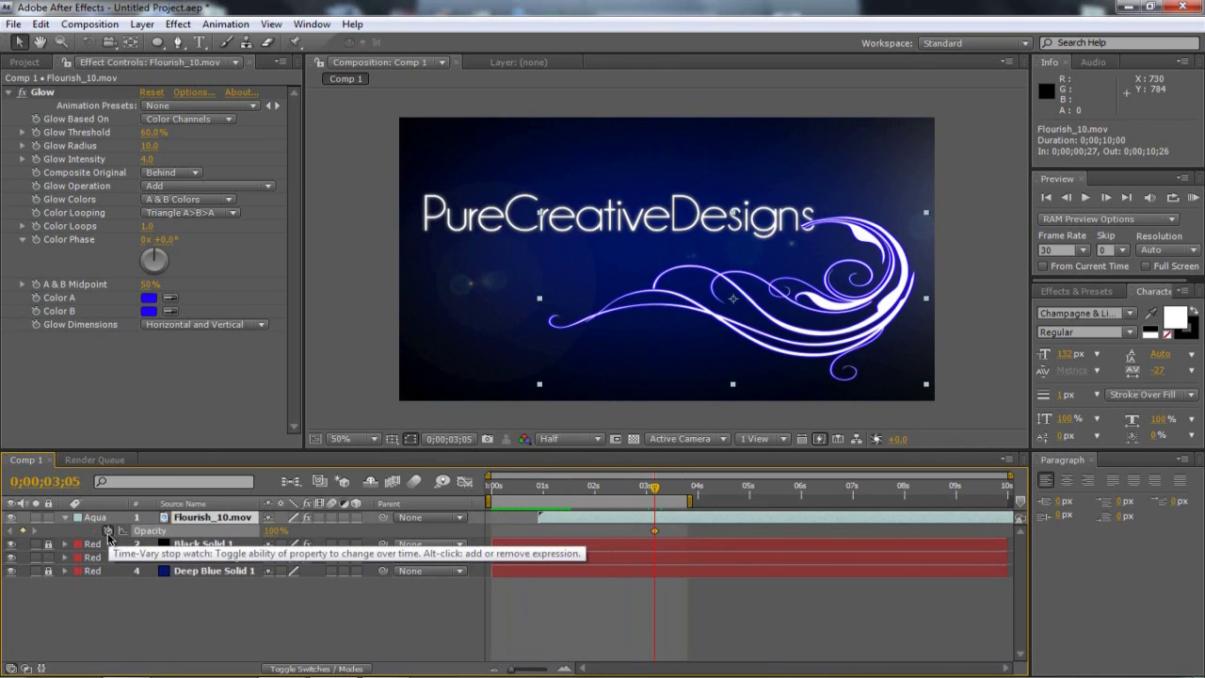
left_click_drag(659, 491, 688, 489)
left_click(274, 531)
type("0")
key("Return")
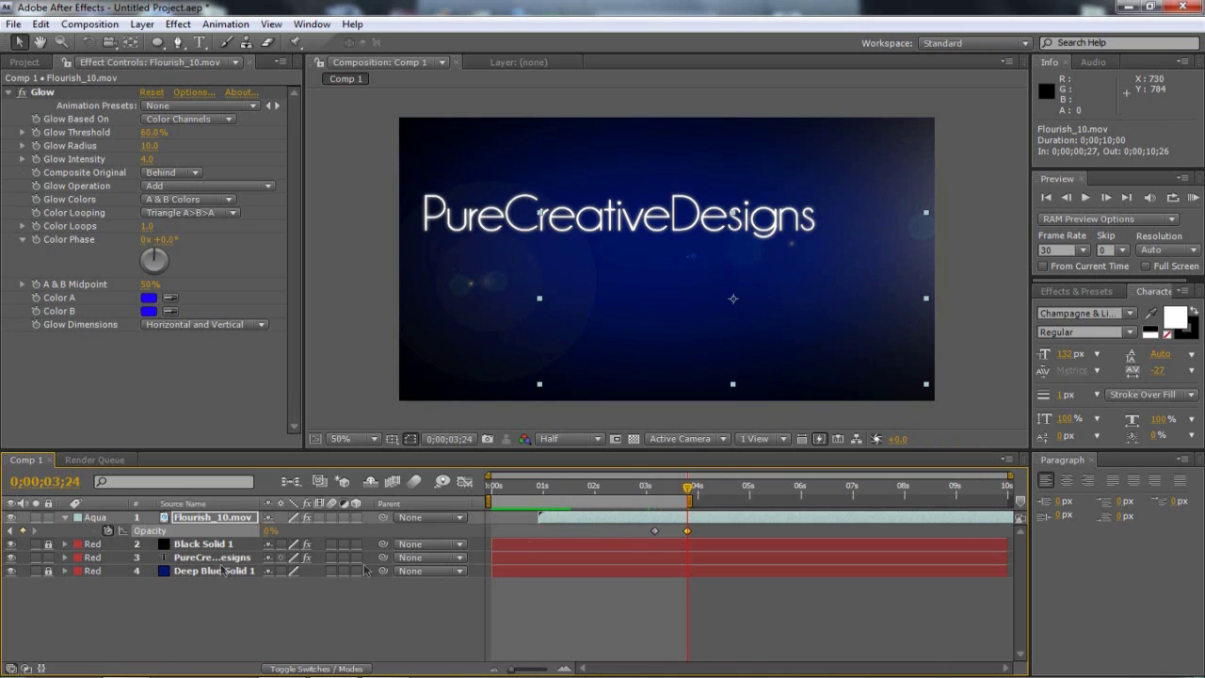
Fade the PureCreativeDesigns title from 100% at 3;05 to 0% opacity, then preview.
left_click(206, 558)
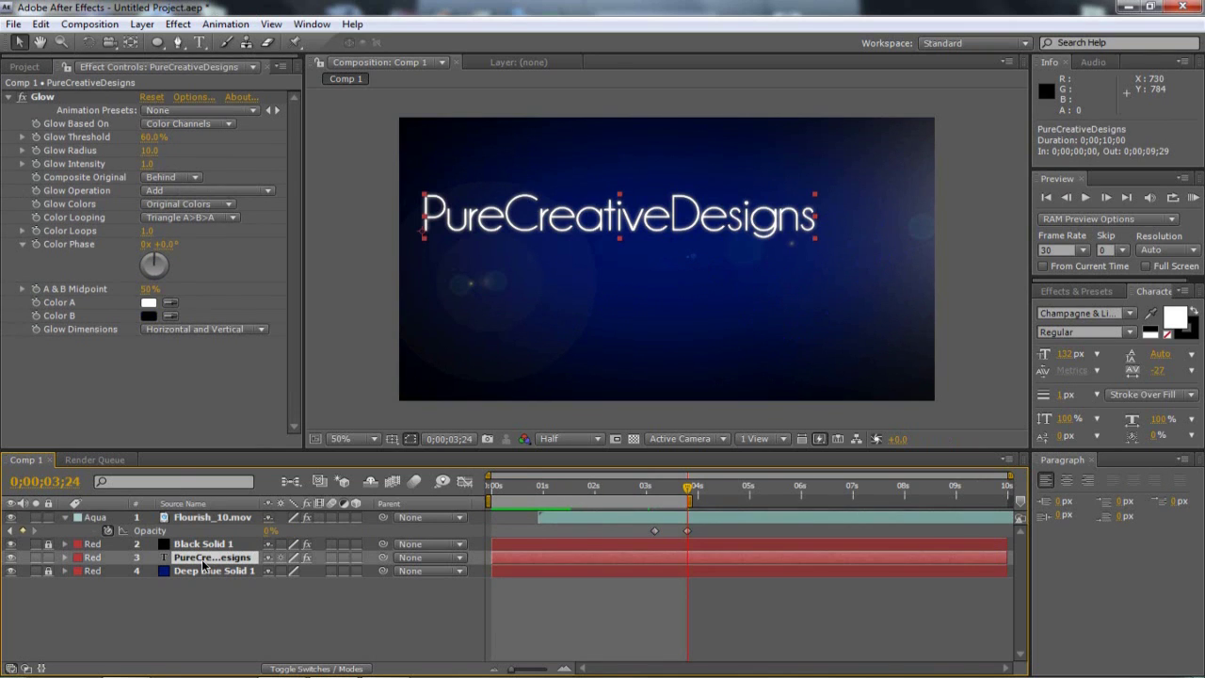
key("t")
mouse_move(688, 488)
left_mouse_down()
mouse_move(654, 491)
mouse_move(688, 494)
left_mouse_up()
left_click(108, 571)
left_click(274, 570)
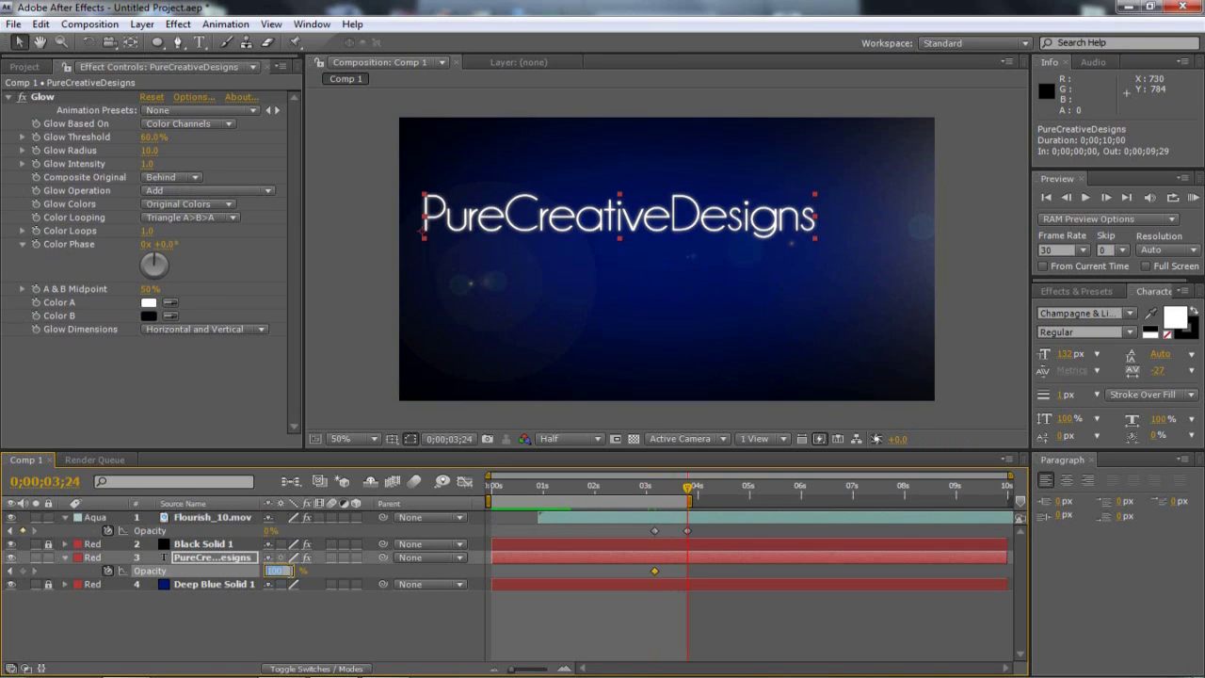
type("0")
key("Return")
left_click(654, 488)
left_click_drag(655, 488, 655, 488)
key("space")
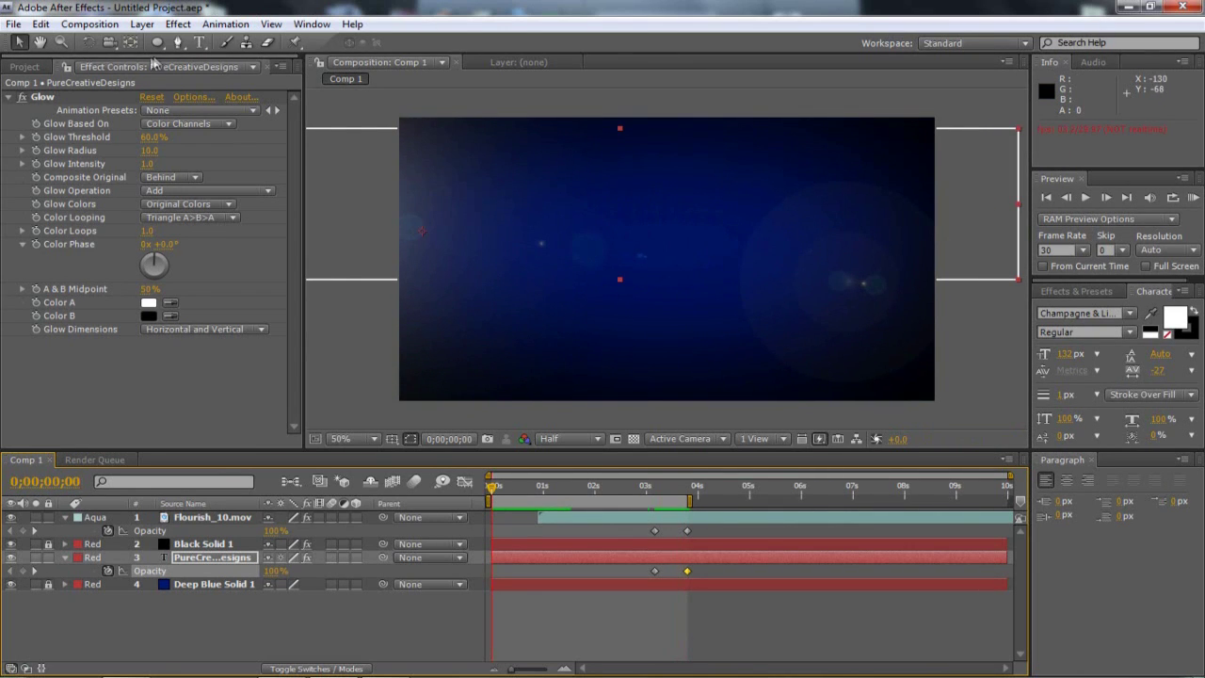
Add Comp 1 to the Render Queue from the Composition menu.
left_click(90, 23)
left_click(153, 158)
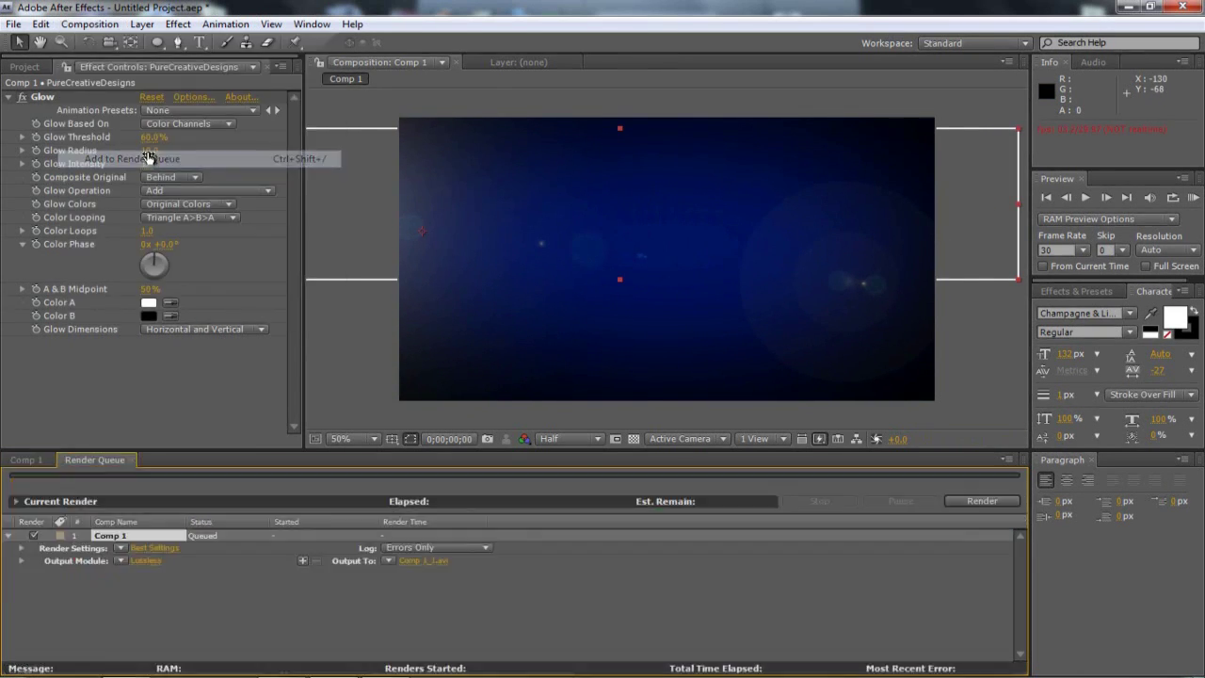